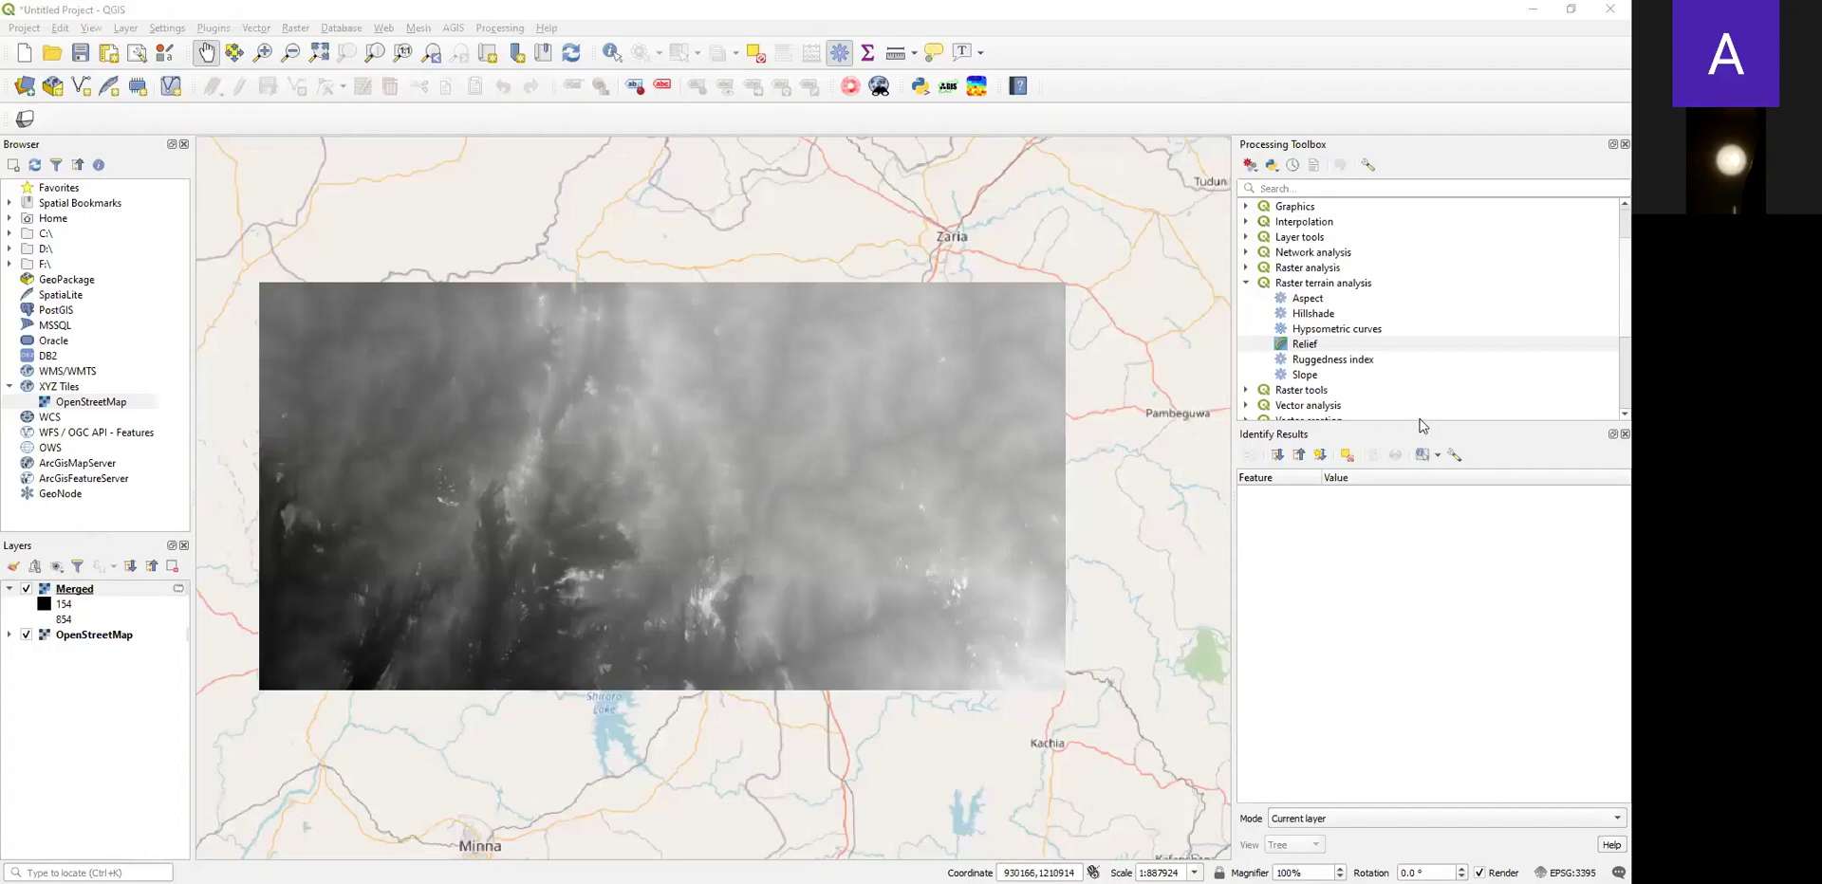
Enlarge the Processing Toolbox downward over the Identify Results panel so every algorithm group shows.
left_click_drag(1419, 423, 1462, 677)
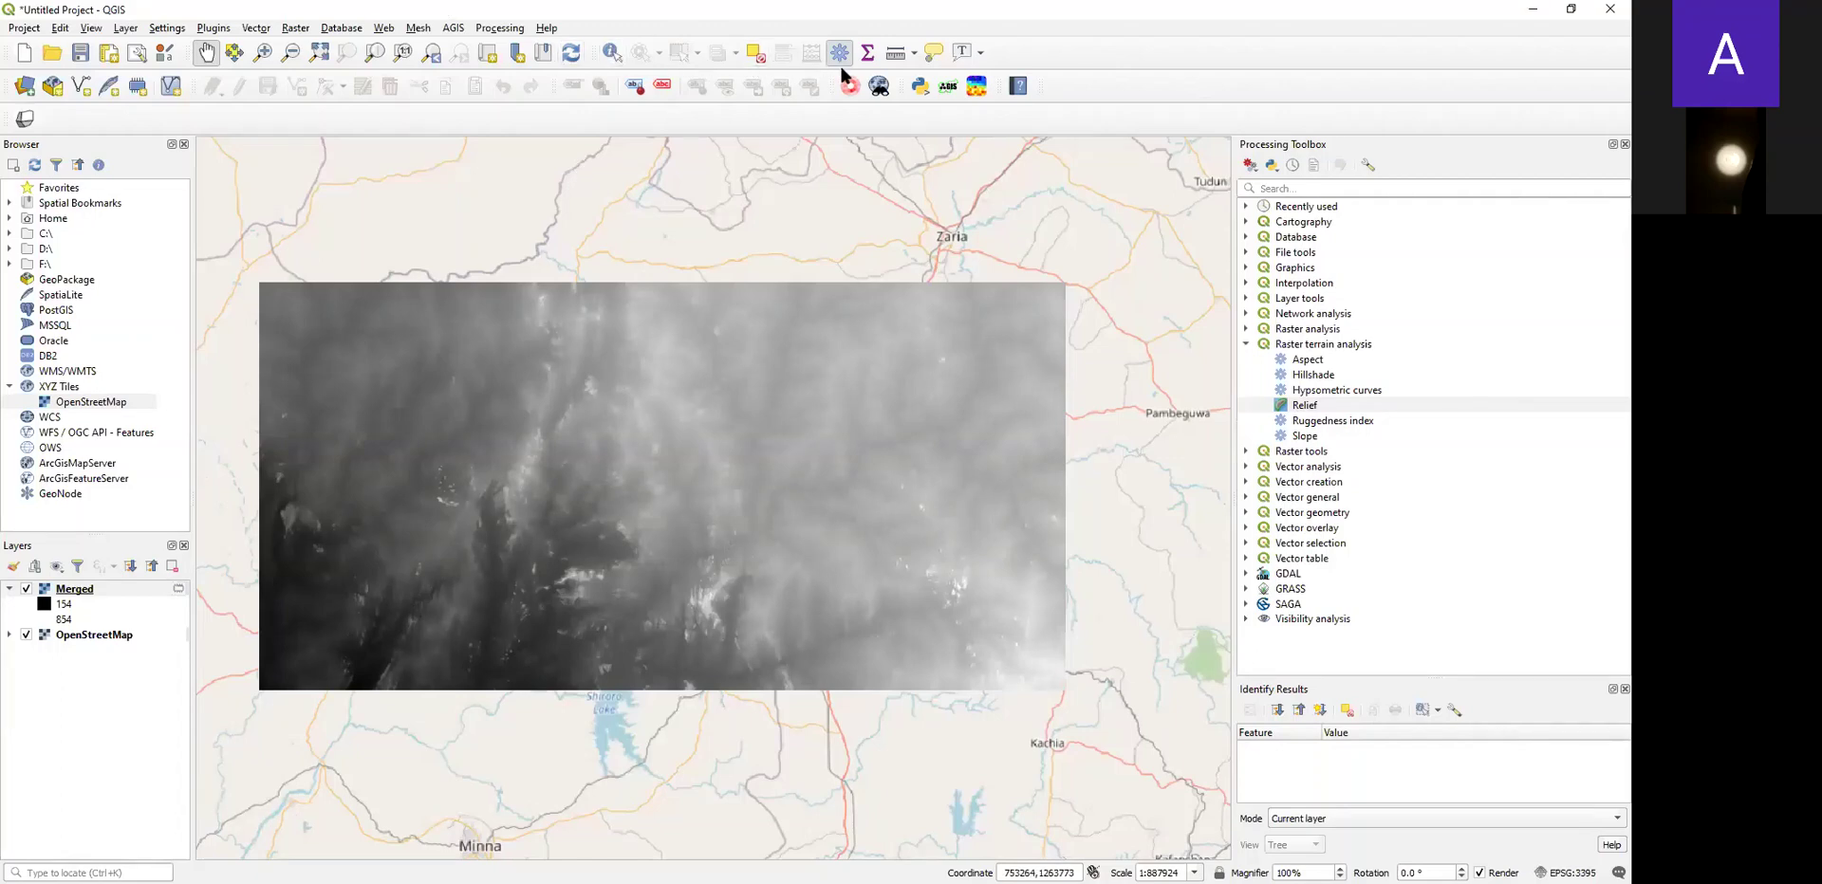
Toggle the Processing Toolbox off and on, dock Map 1 below it, and collapse Raster terrain analysis.
left_click(498, 29)
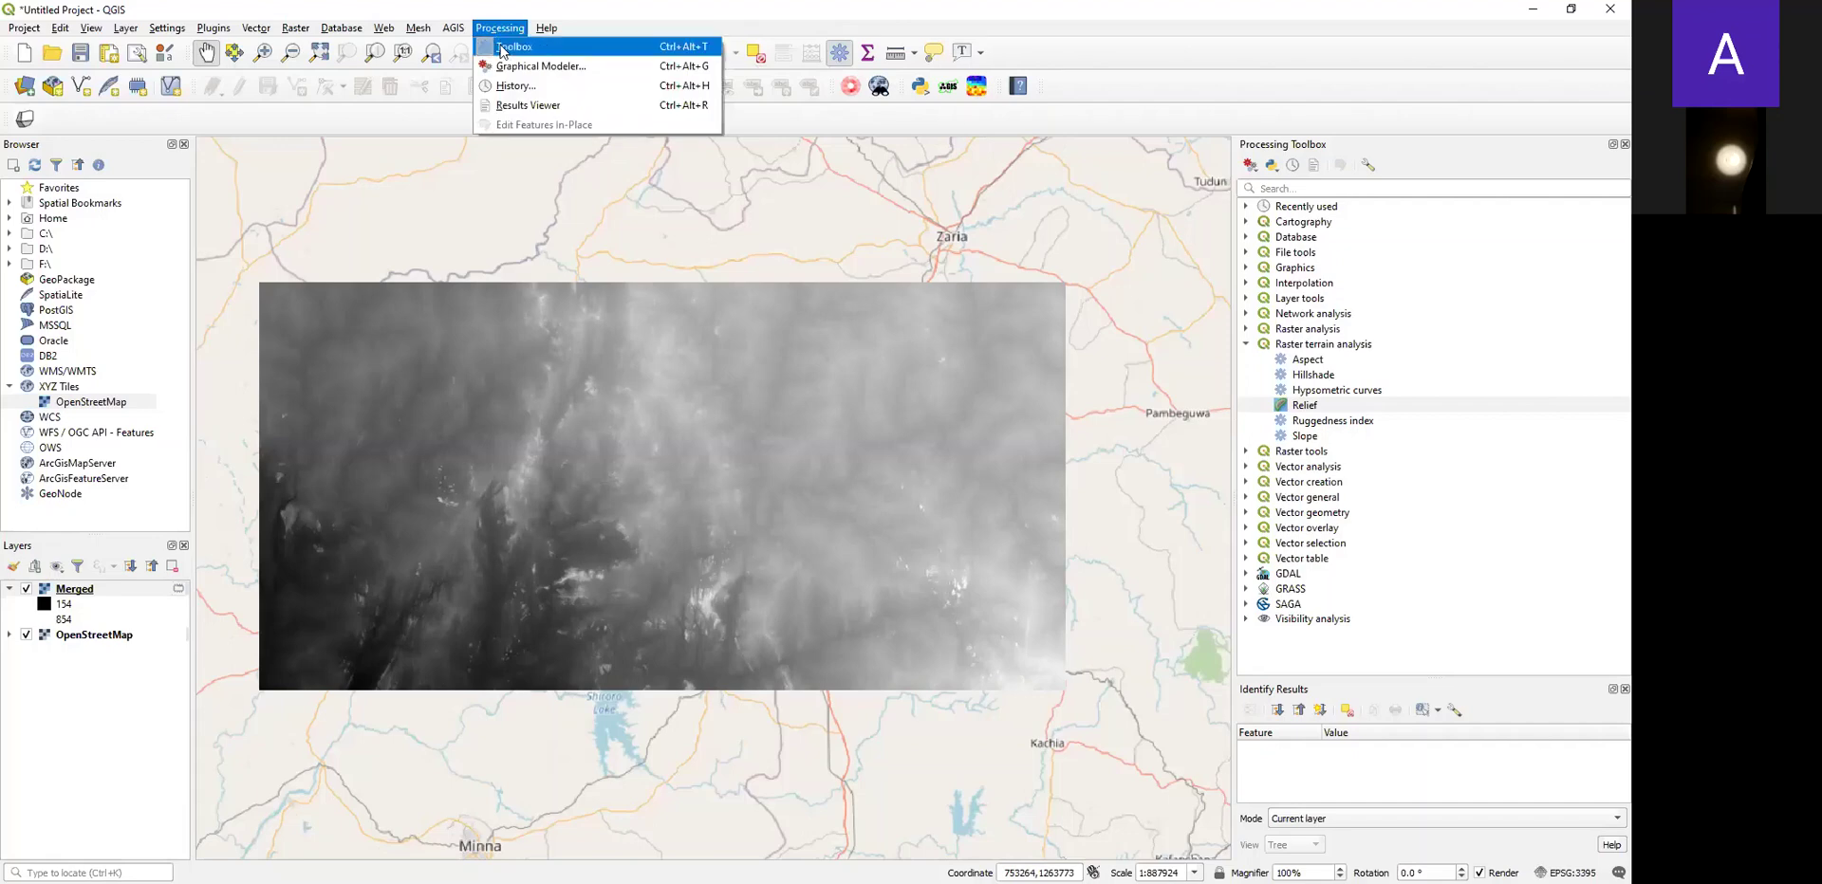
left_click(503, 48)
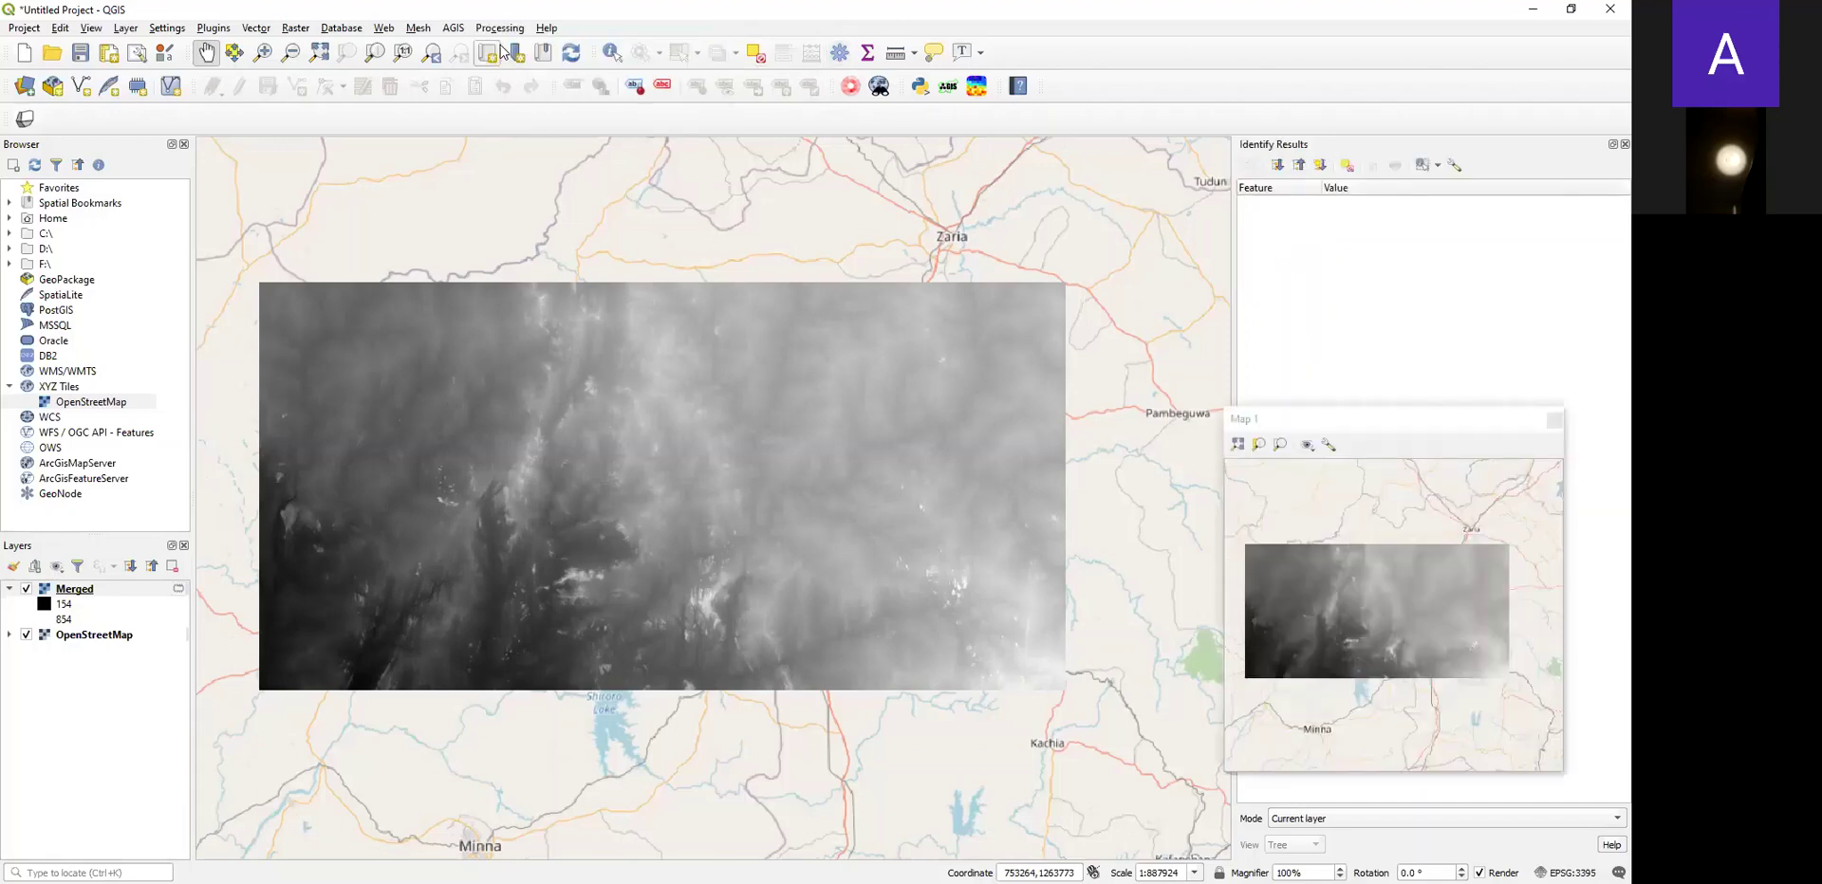
left_click(499, 28)
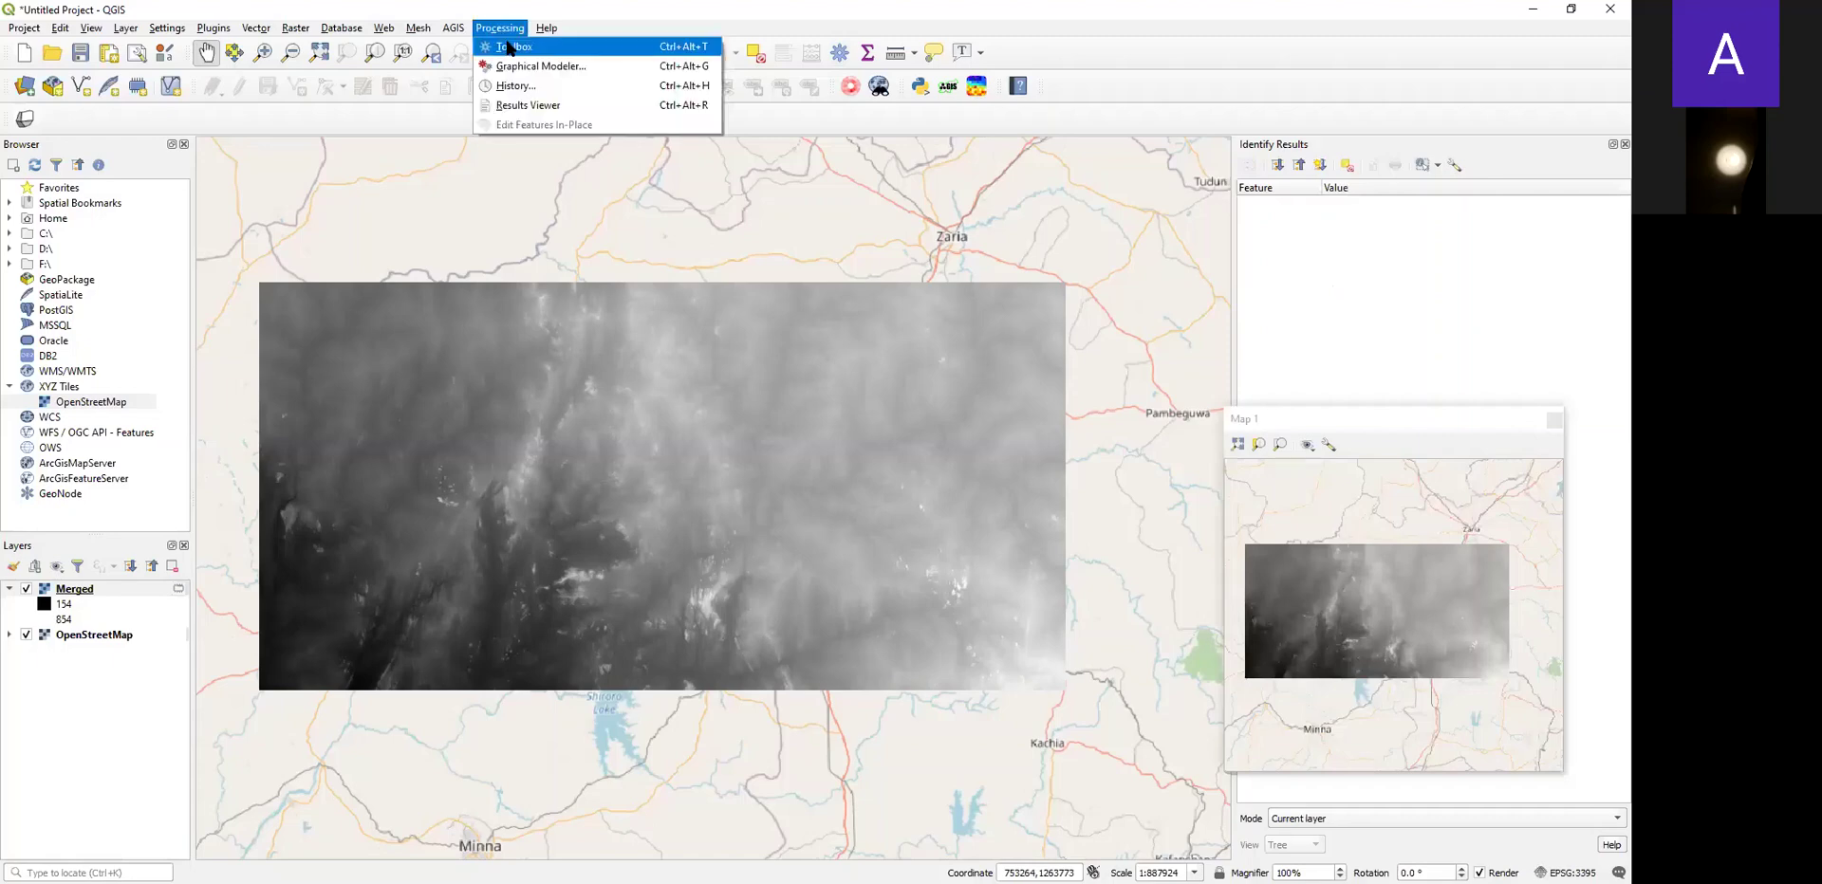
left_click(510, 45)
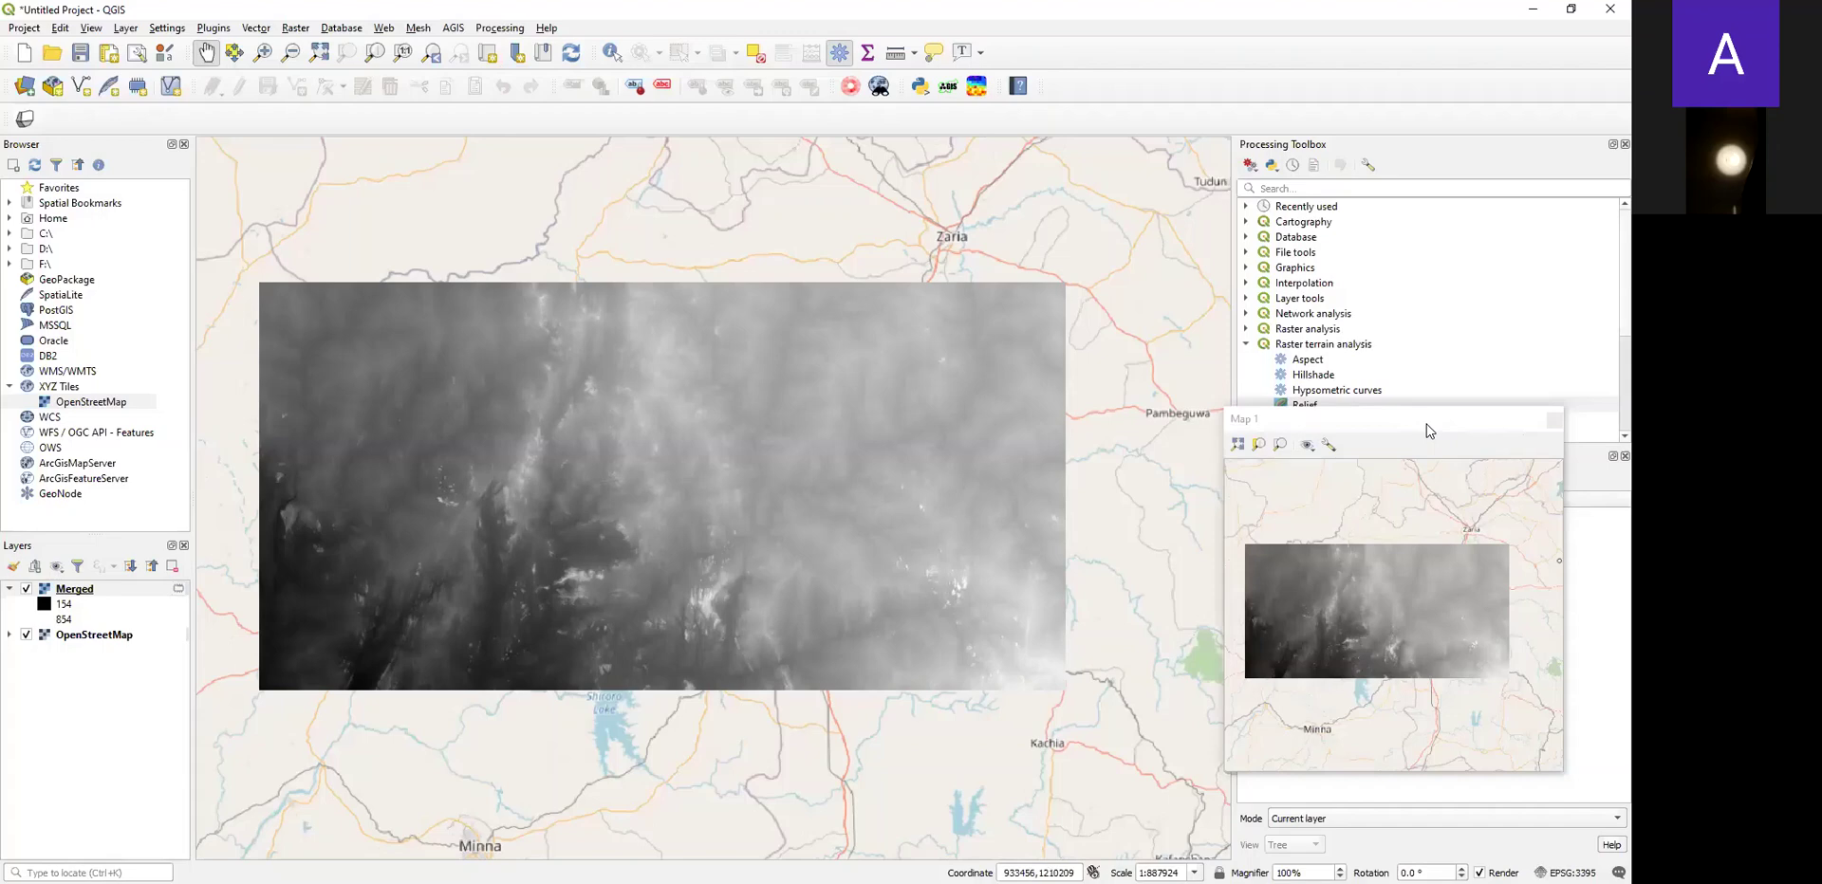
left_click_drag(1430, 430, 1409, 517)
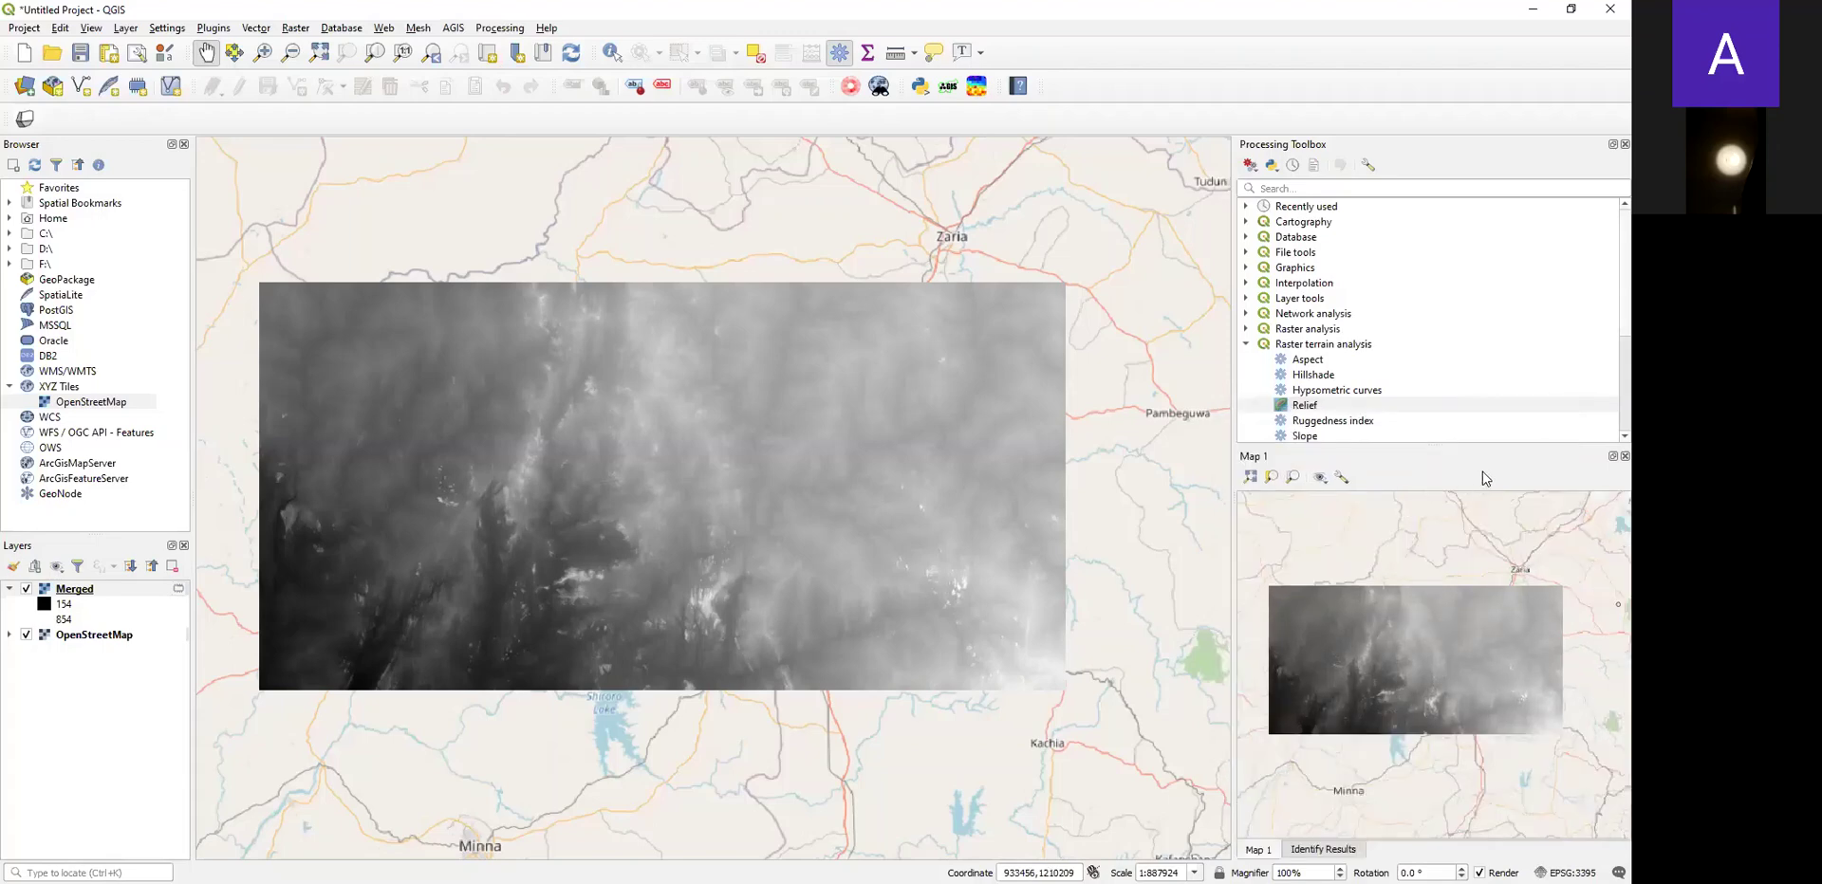
left_click(1245, 344)
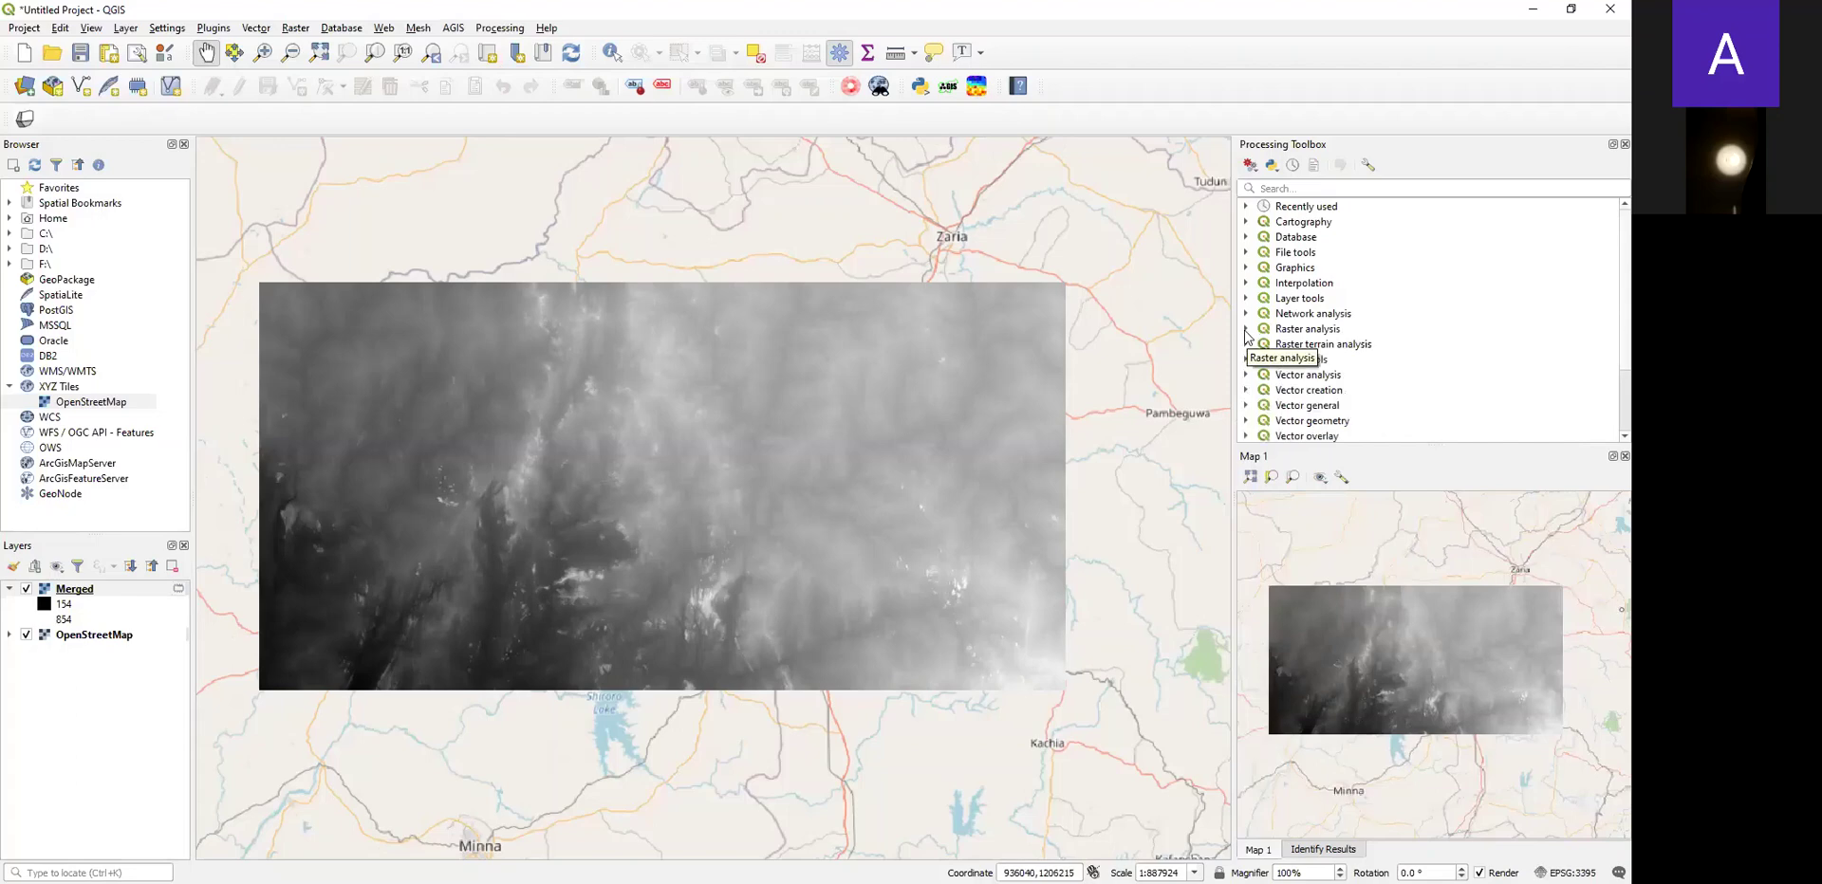
Expand Raster terrain analysis in the Processing Toolbox and select the Hillshade algorithm.
left_click(1245, 345)
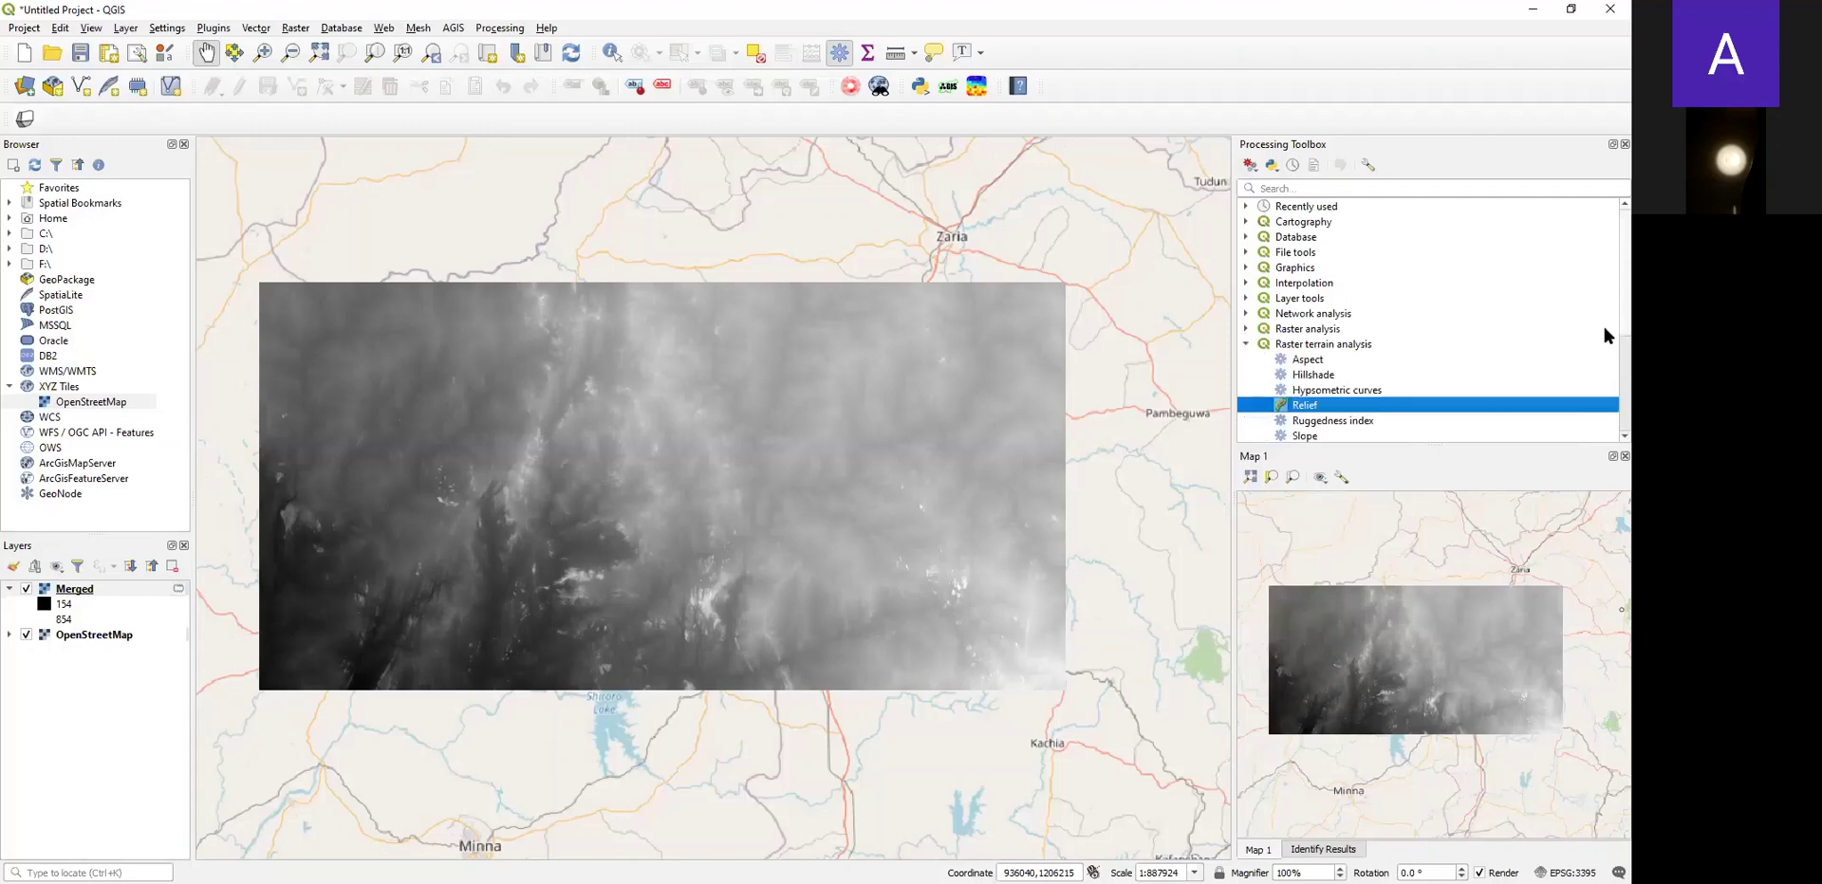
scroll(1601, 313, "down", 1)
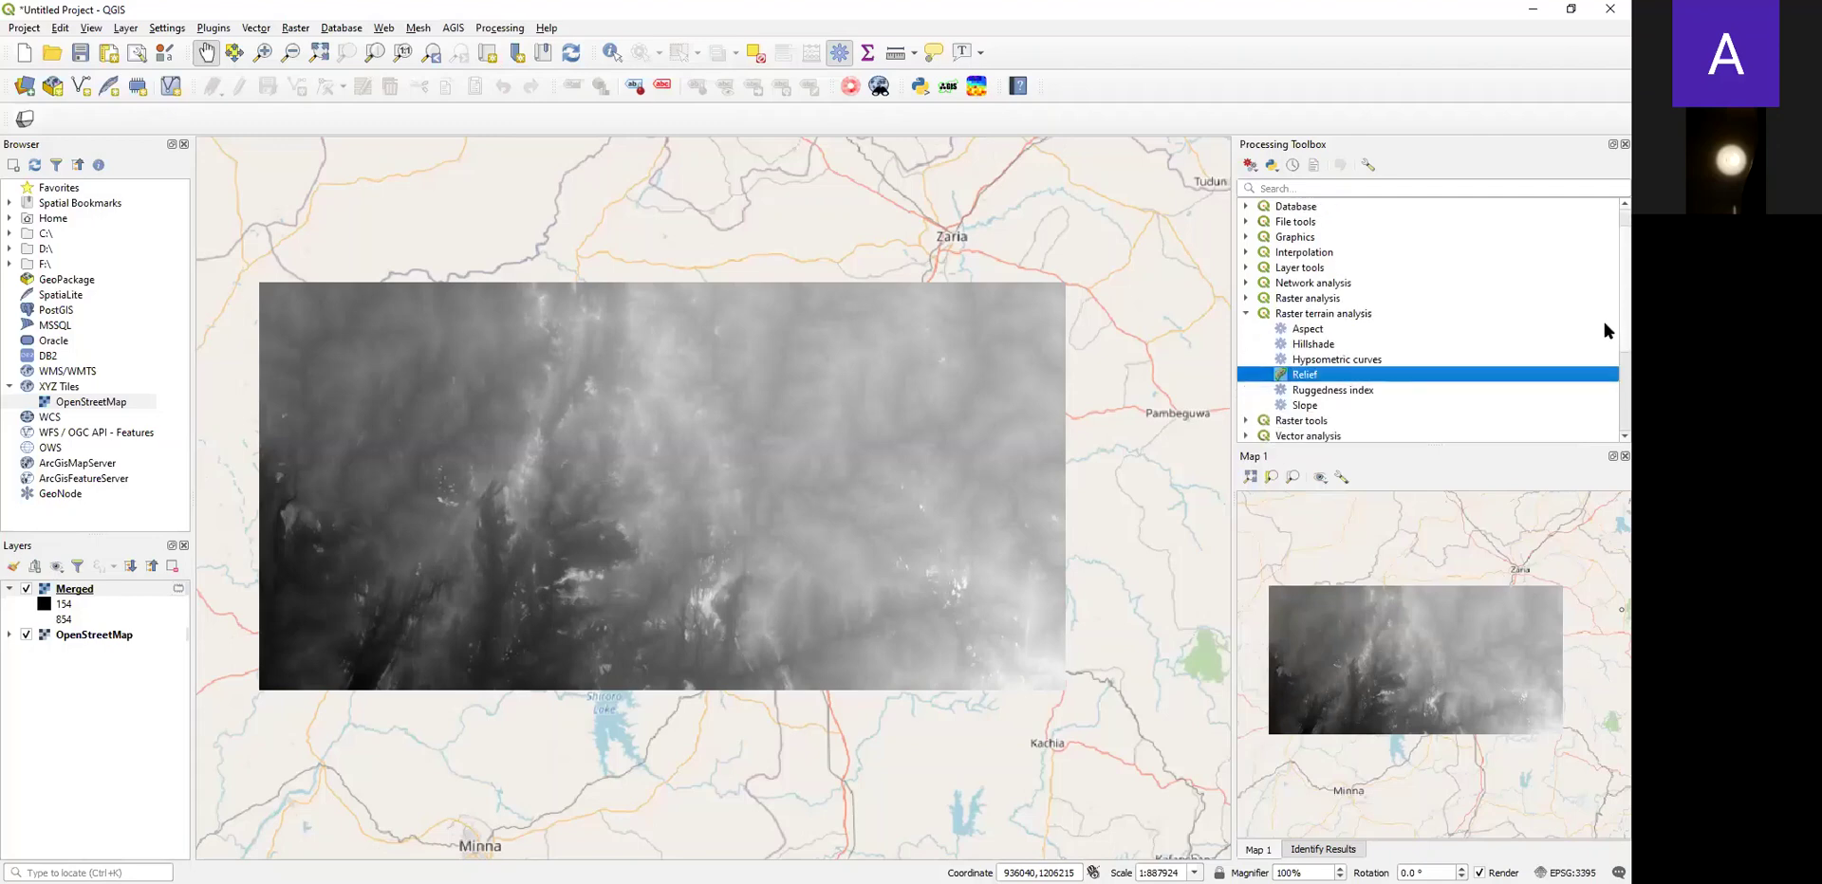
left_click(1315, 345)
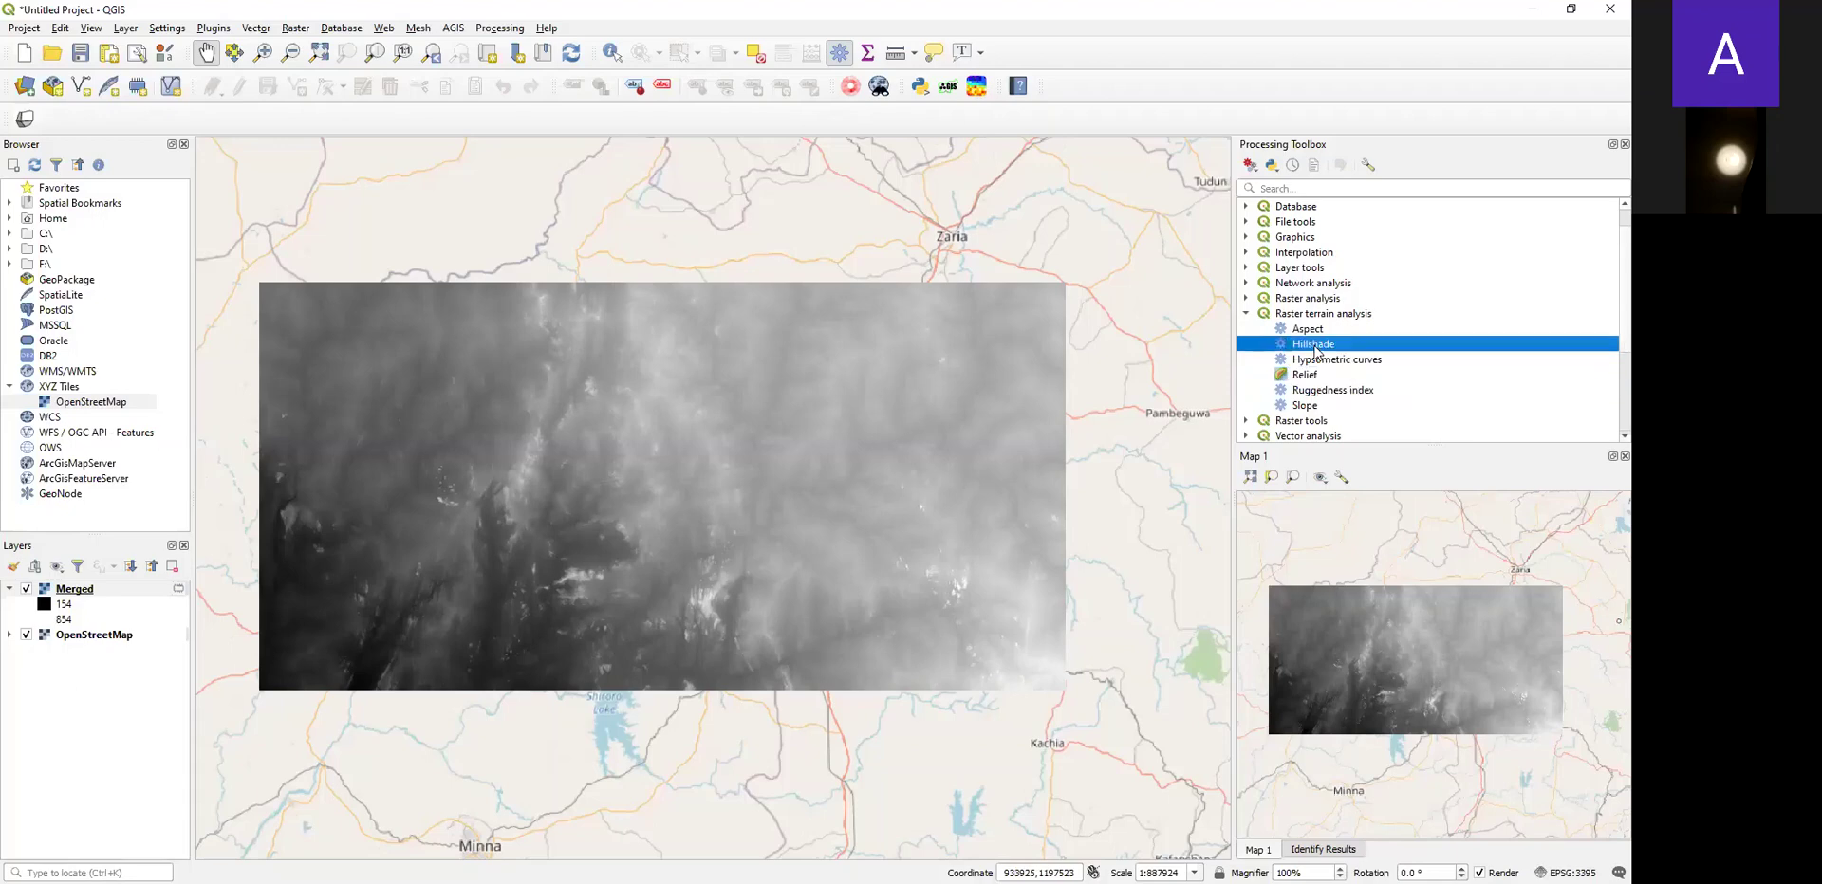
Run Hillshade on the Merged raster with azimuth 300 and vertical angle 40.
double_click(1315, 346)
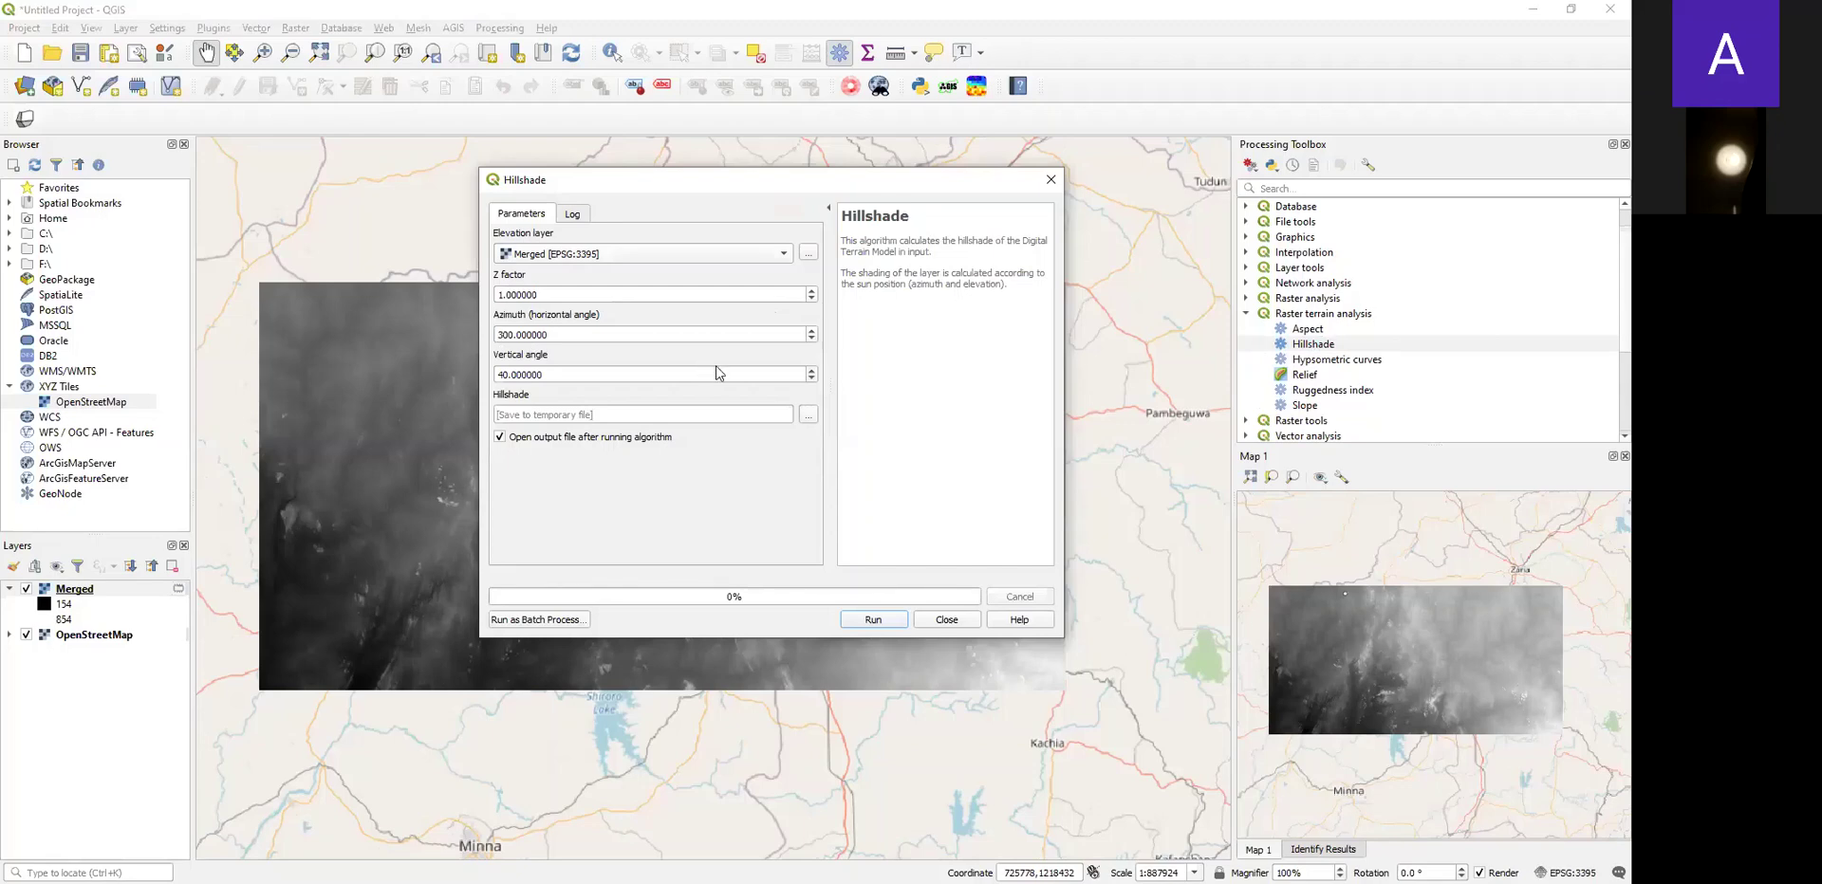
left_click(807, 418)
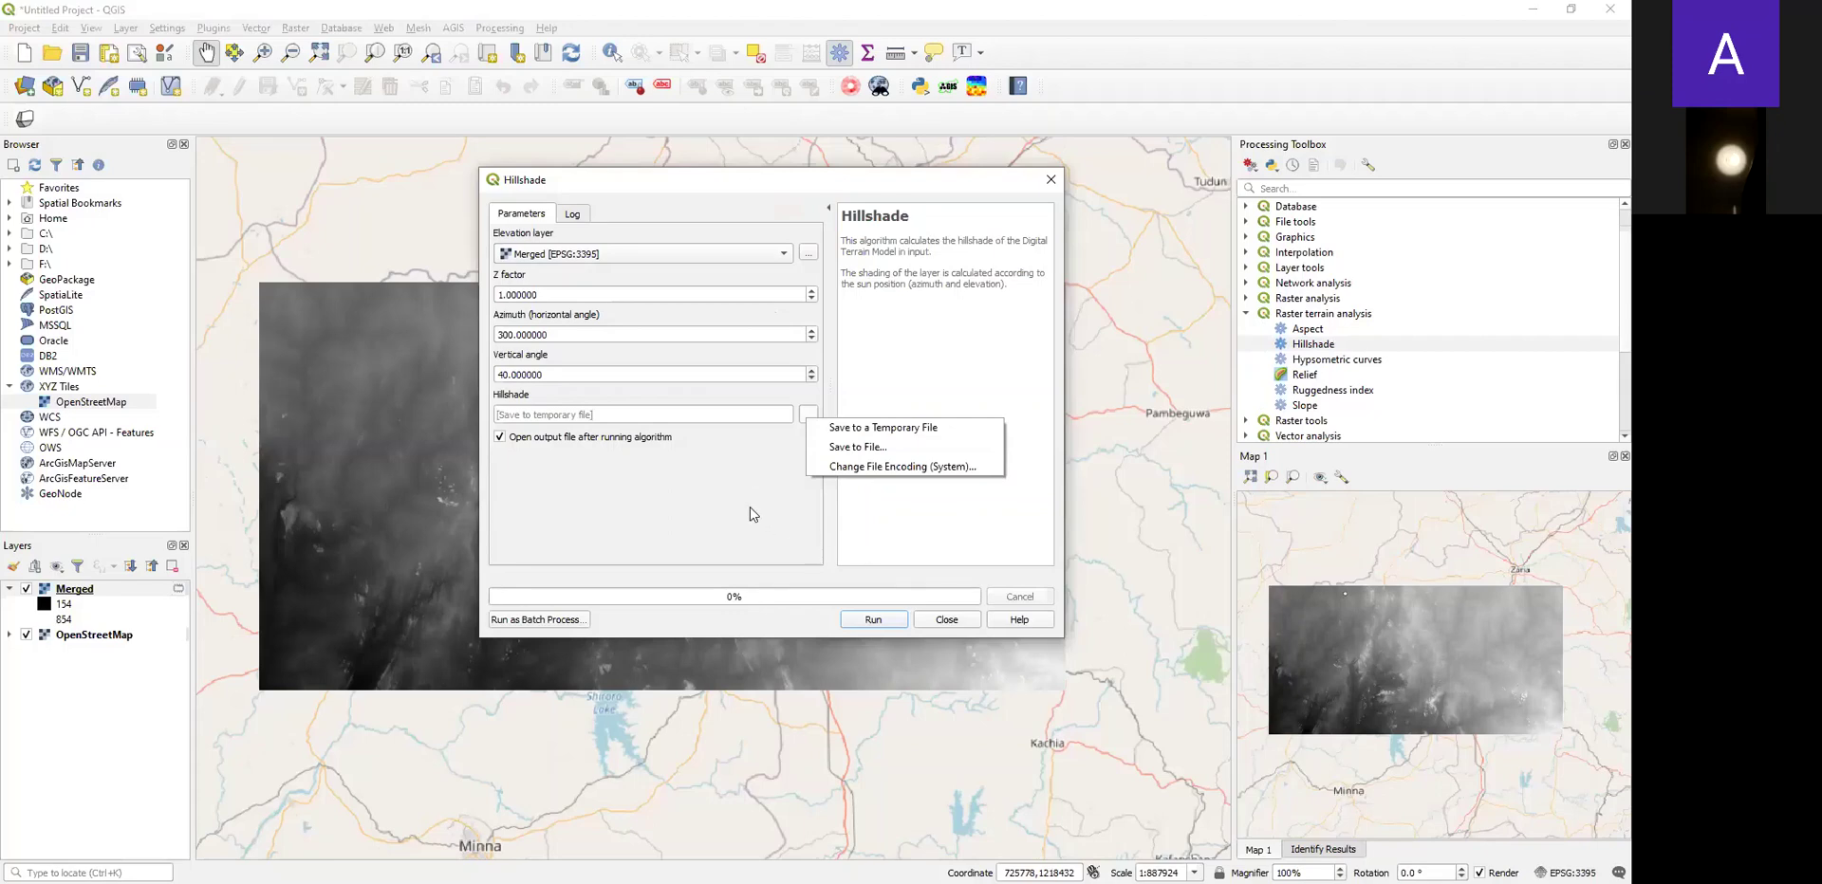
left_click(864, 623)
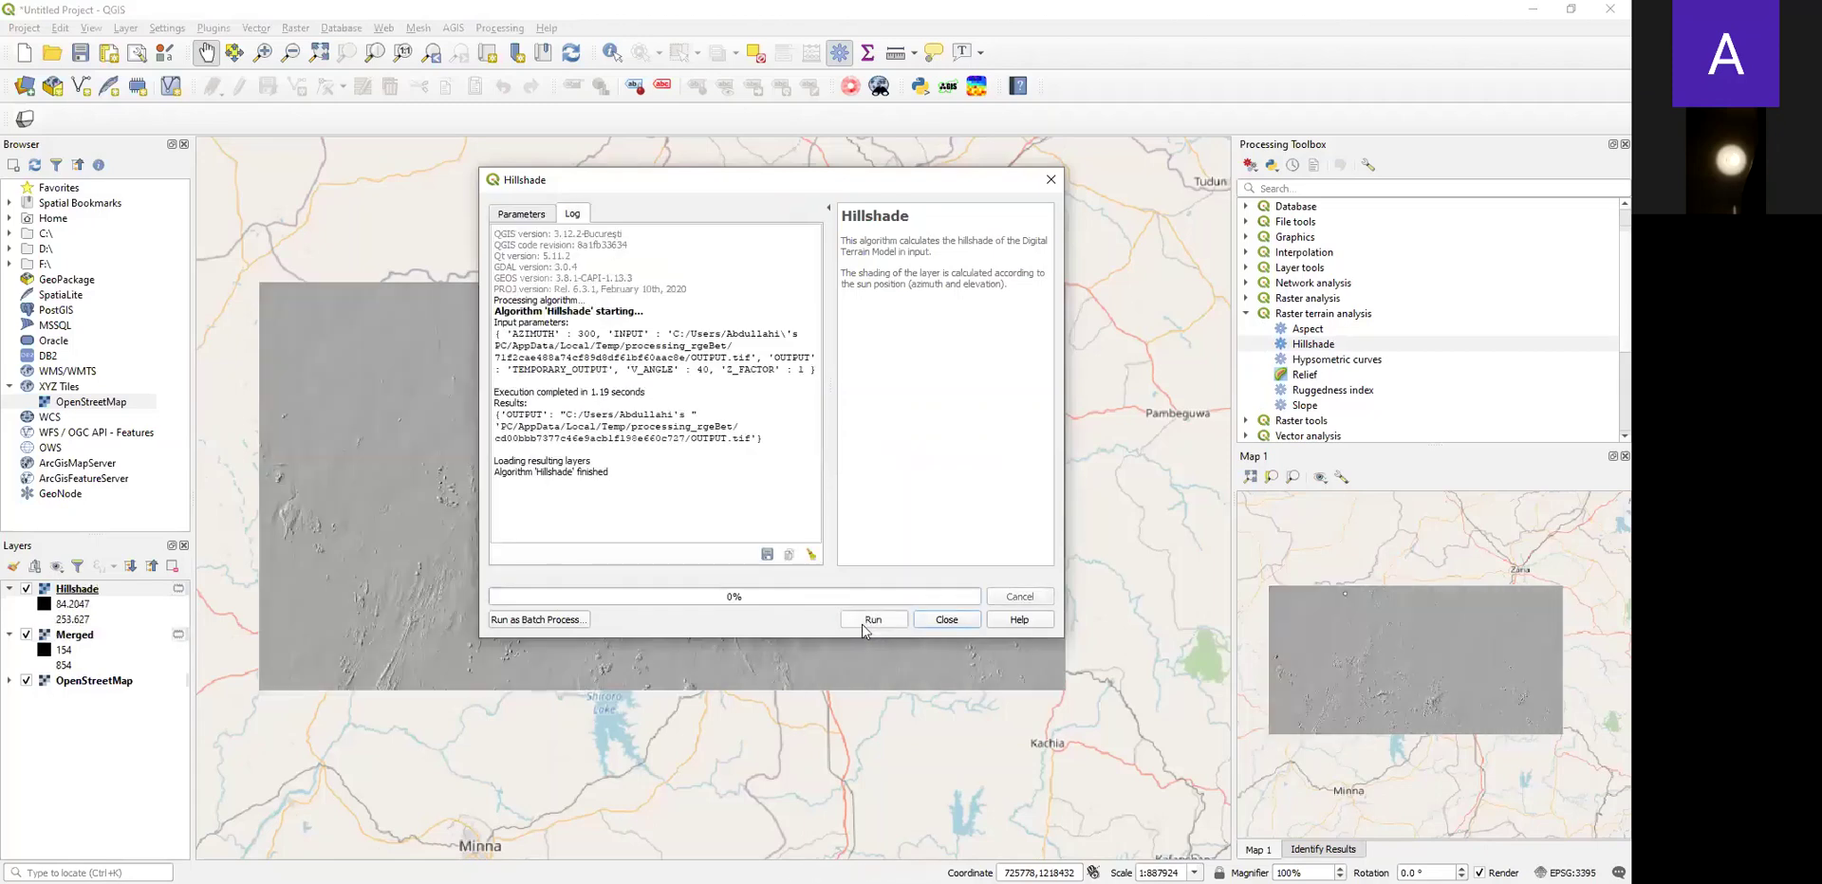
left_click(944, 620)
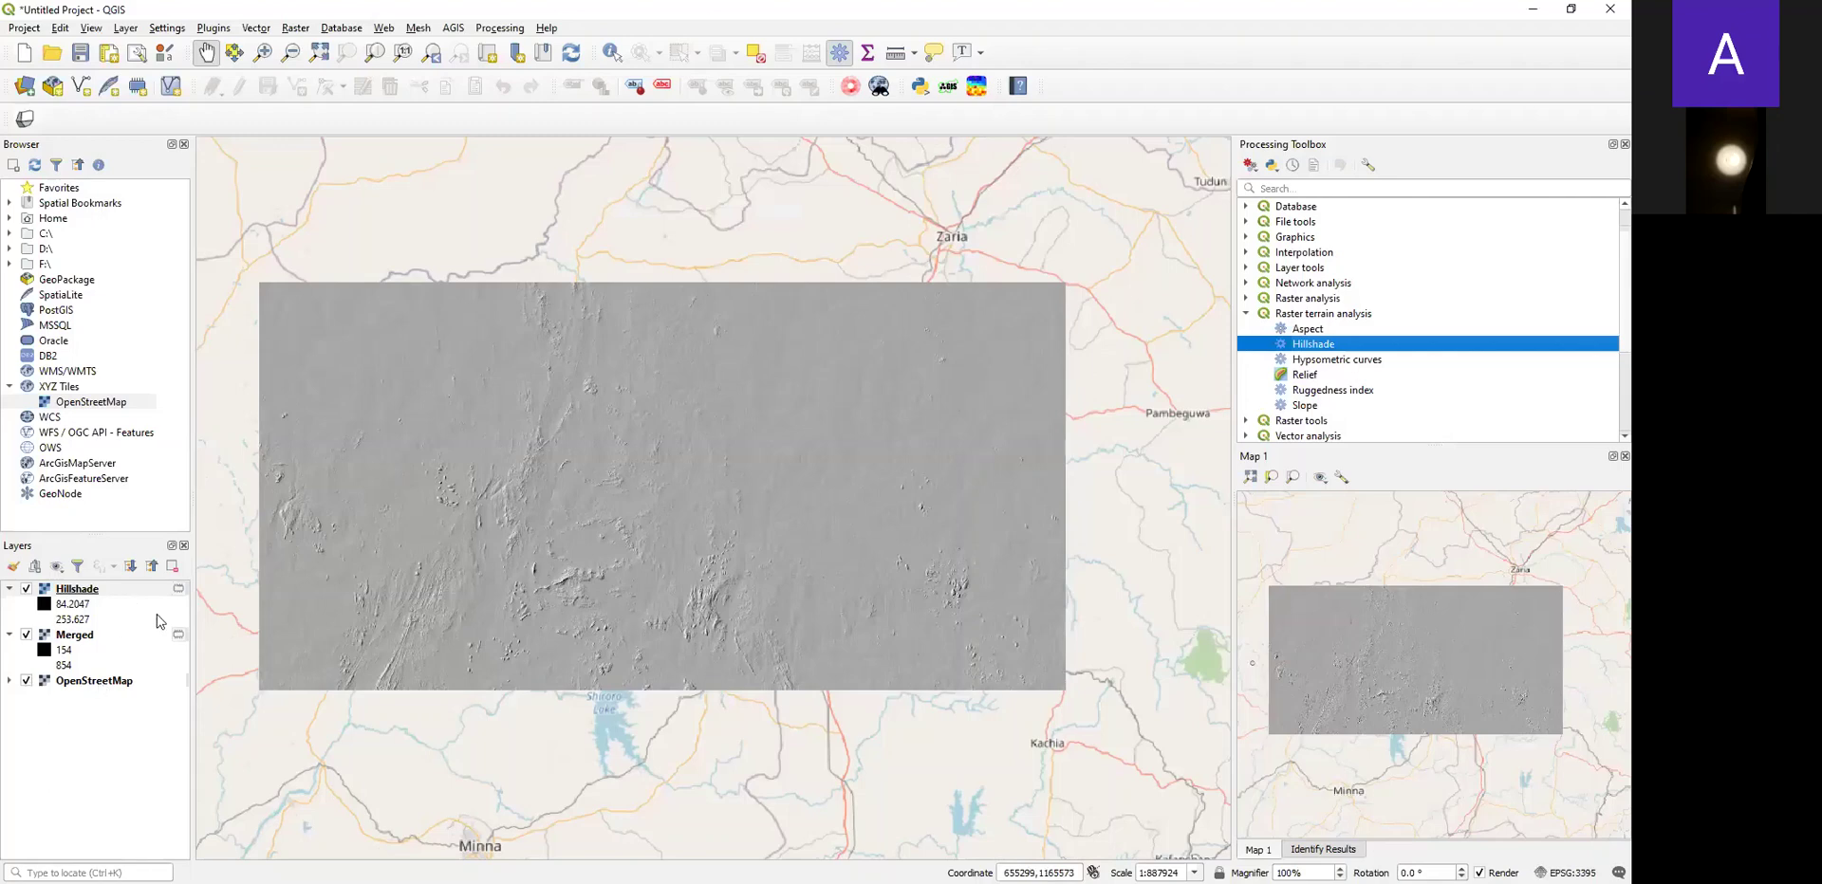
Collapse both layer legends, move Hillshade below Merged, turn Merged off, and select Hillshade.
left_click(9, 589)
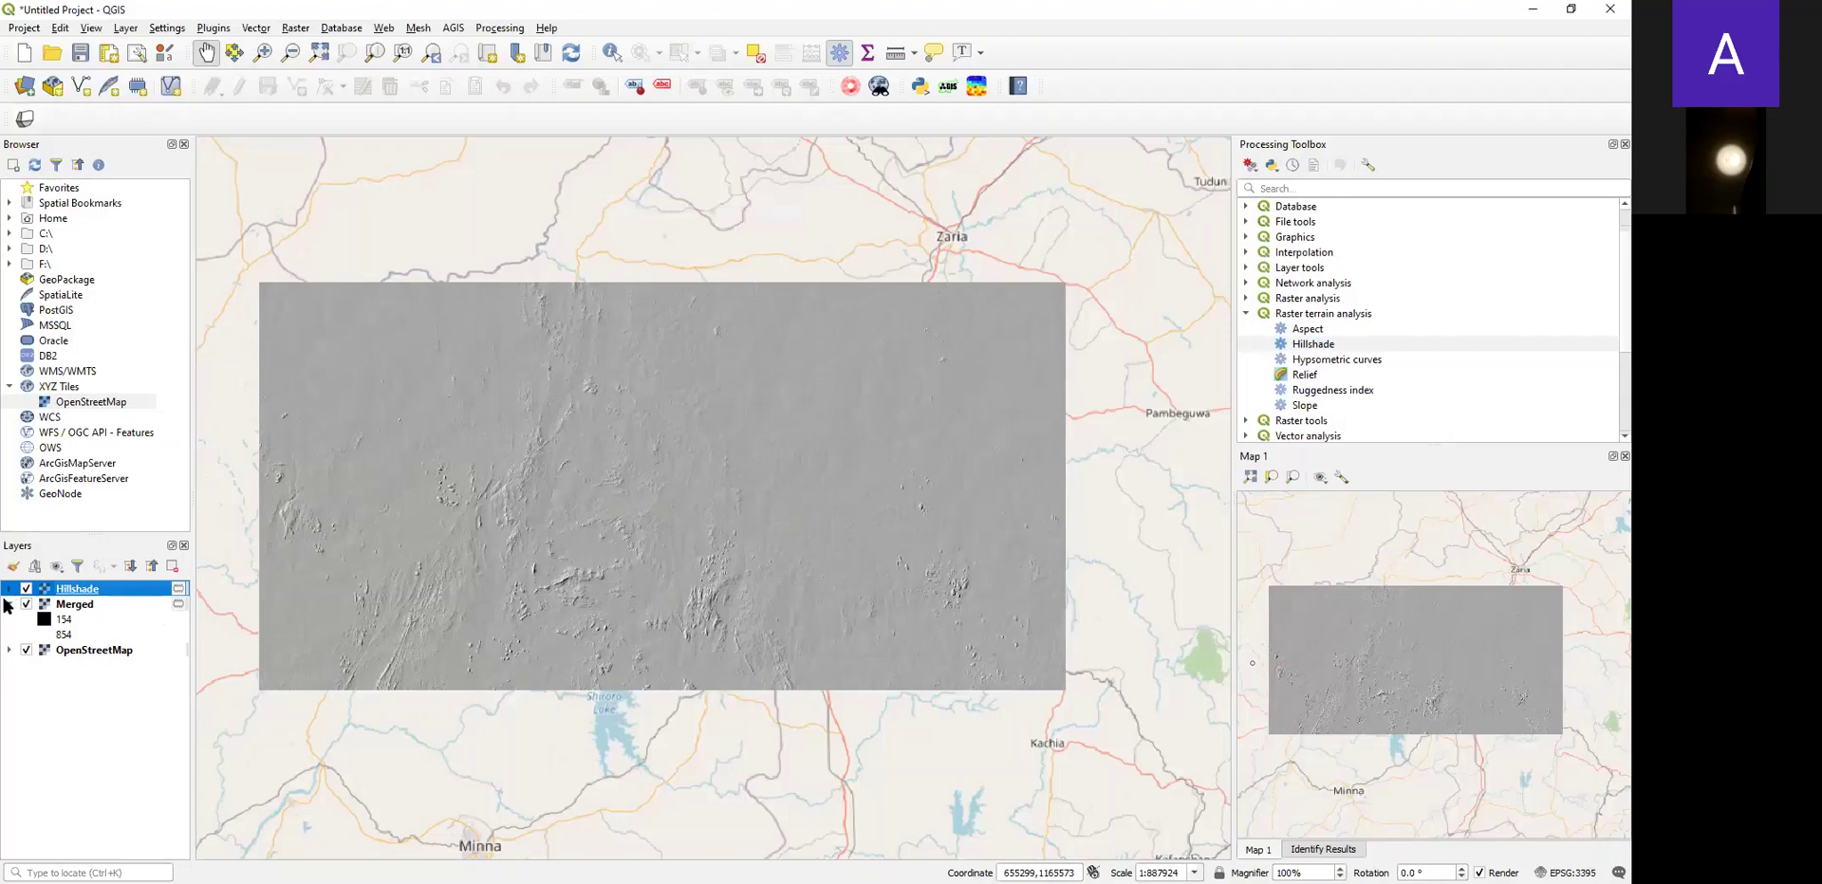
left_click(10, 605)
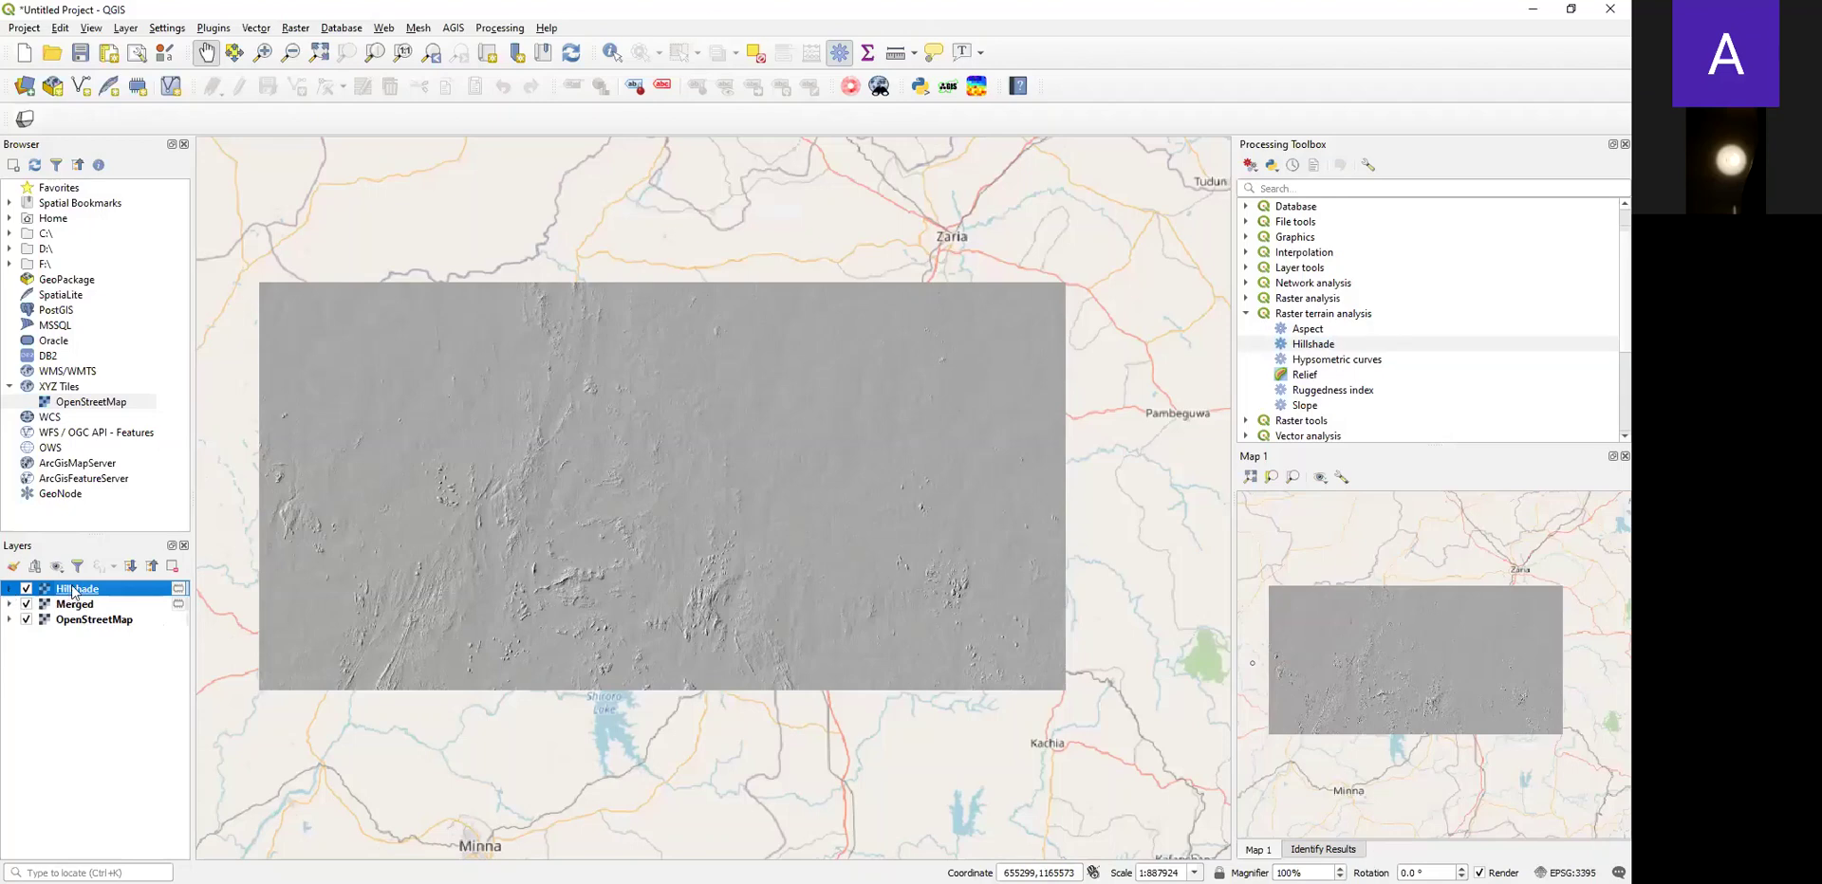
left_click_drag(74, 592, 86, 628)
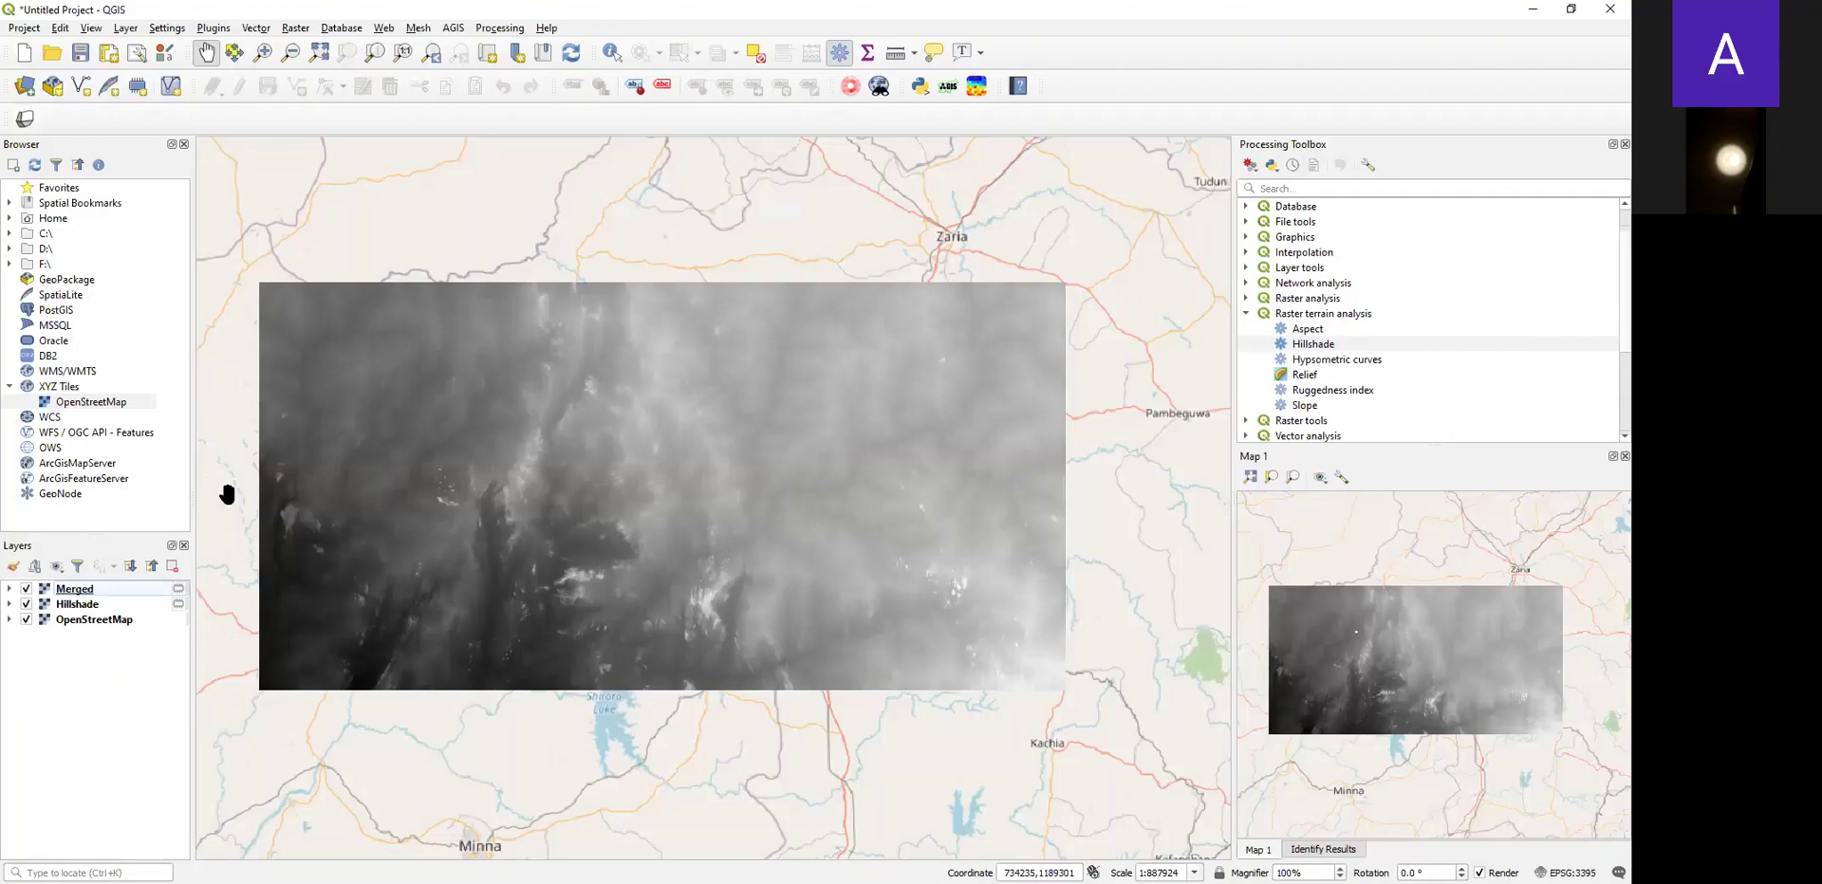
left_click(25, 589)
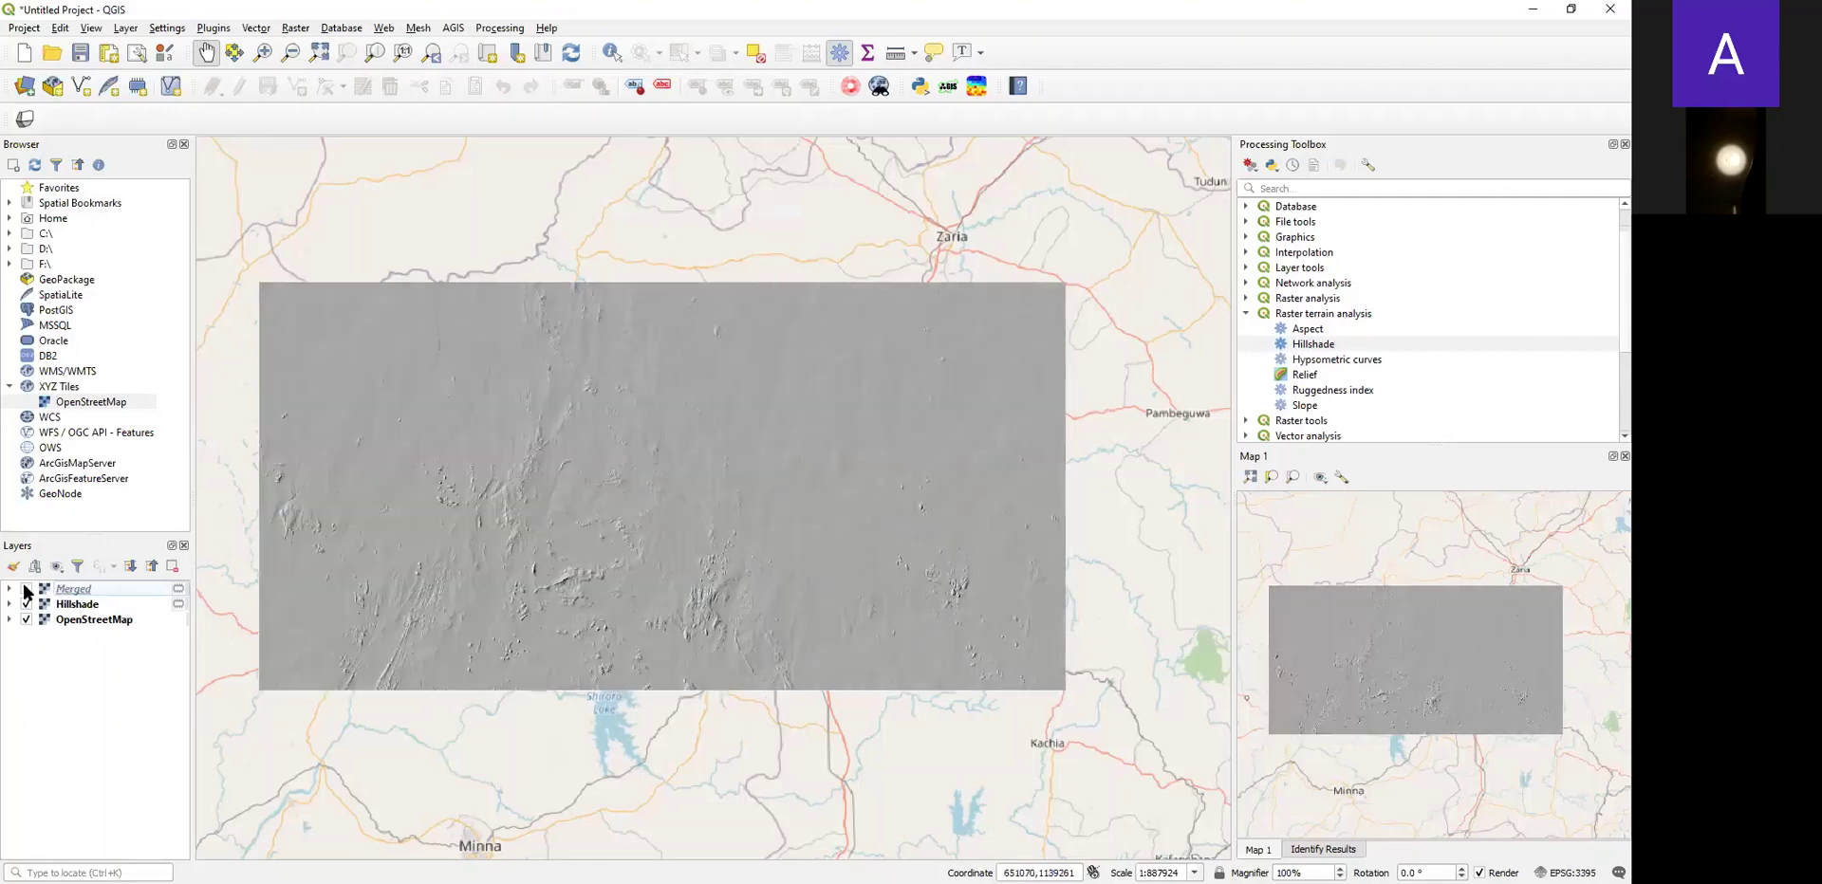
left_click(68, 611)
Set the Hillshade layer's Symbology render type to Singleband pseudocolor.
right_click(69, 611)
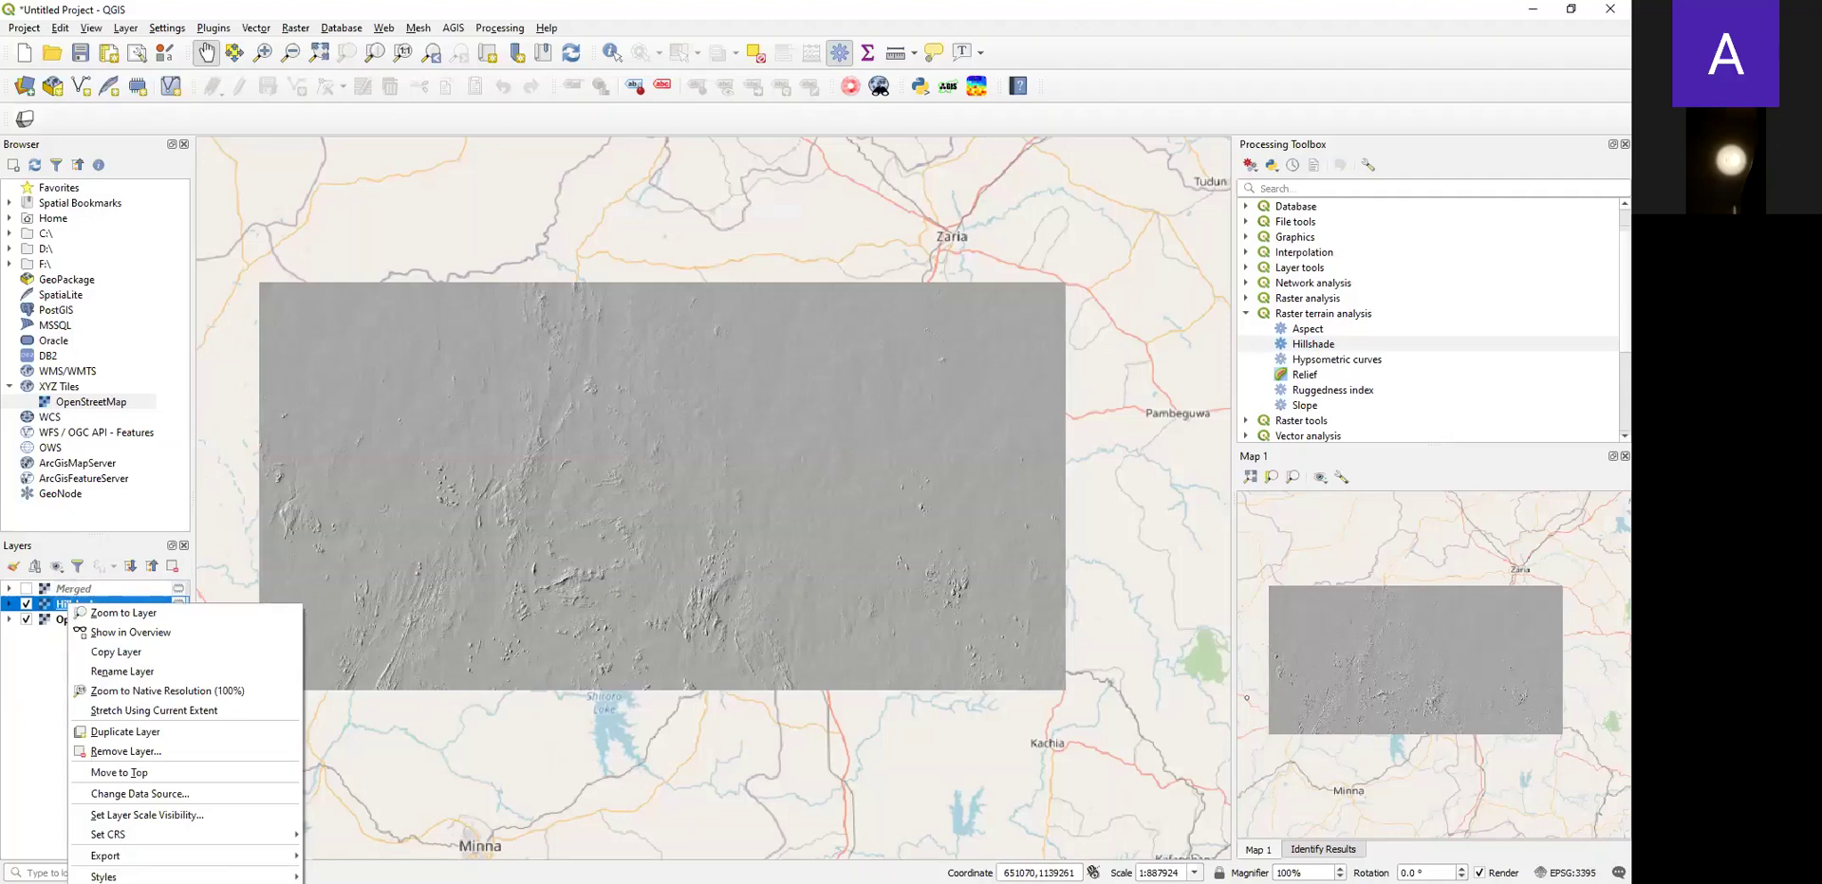
left_click(189, 858)
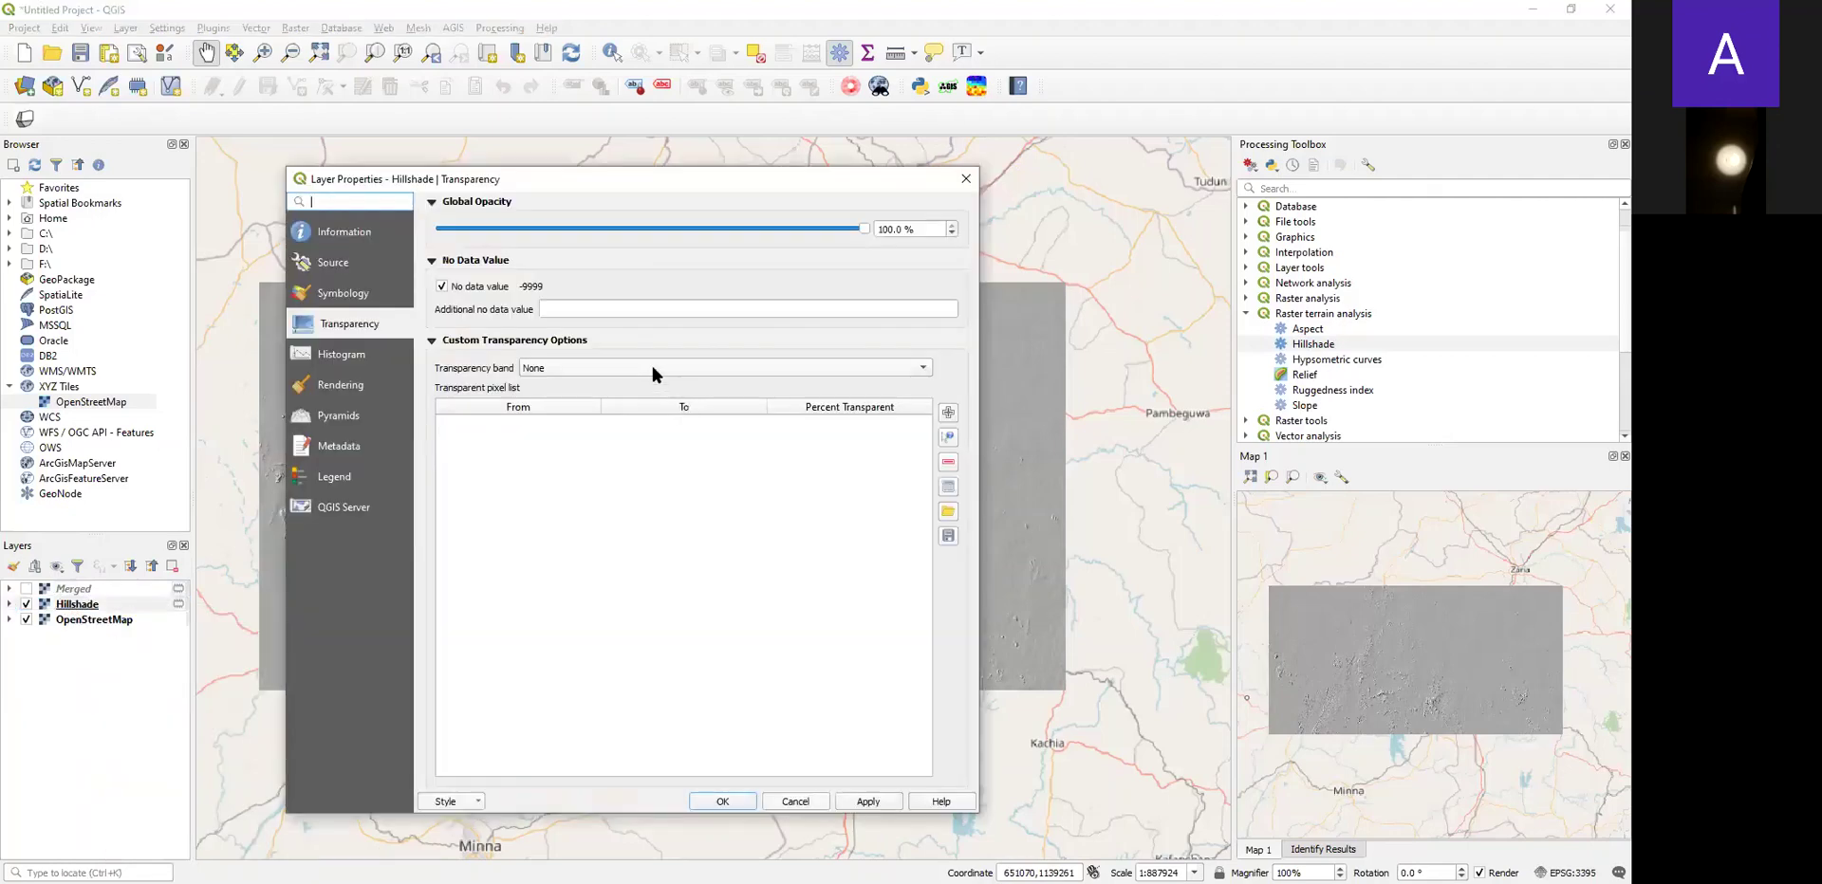
left_click(347, 295)
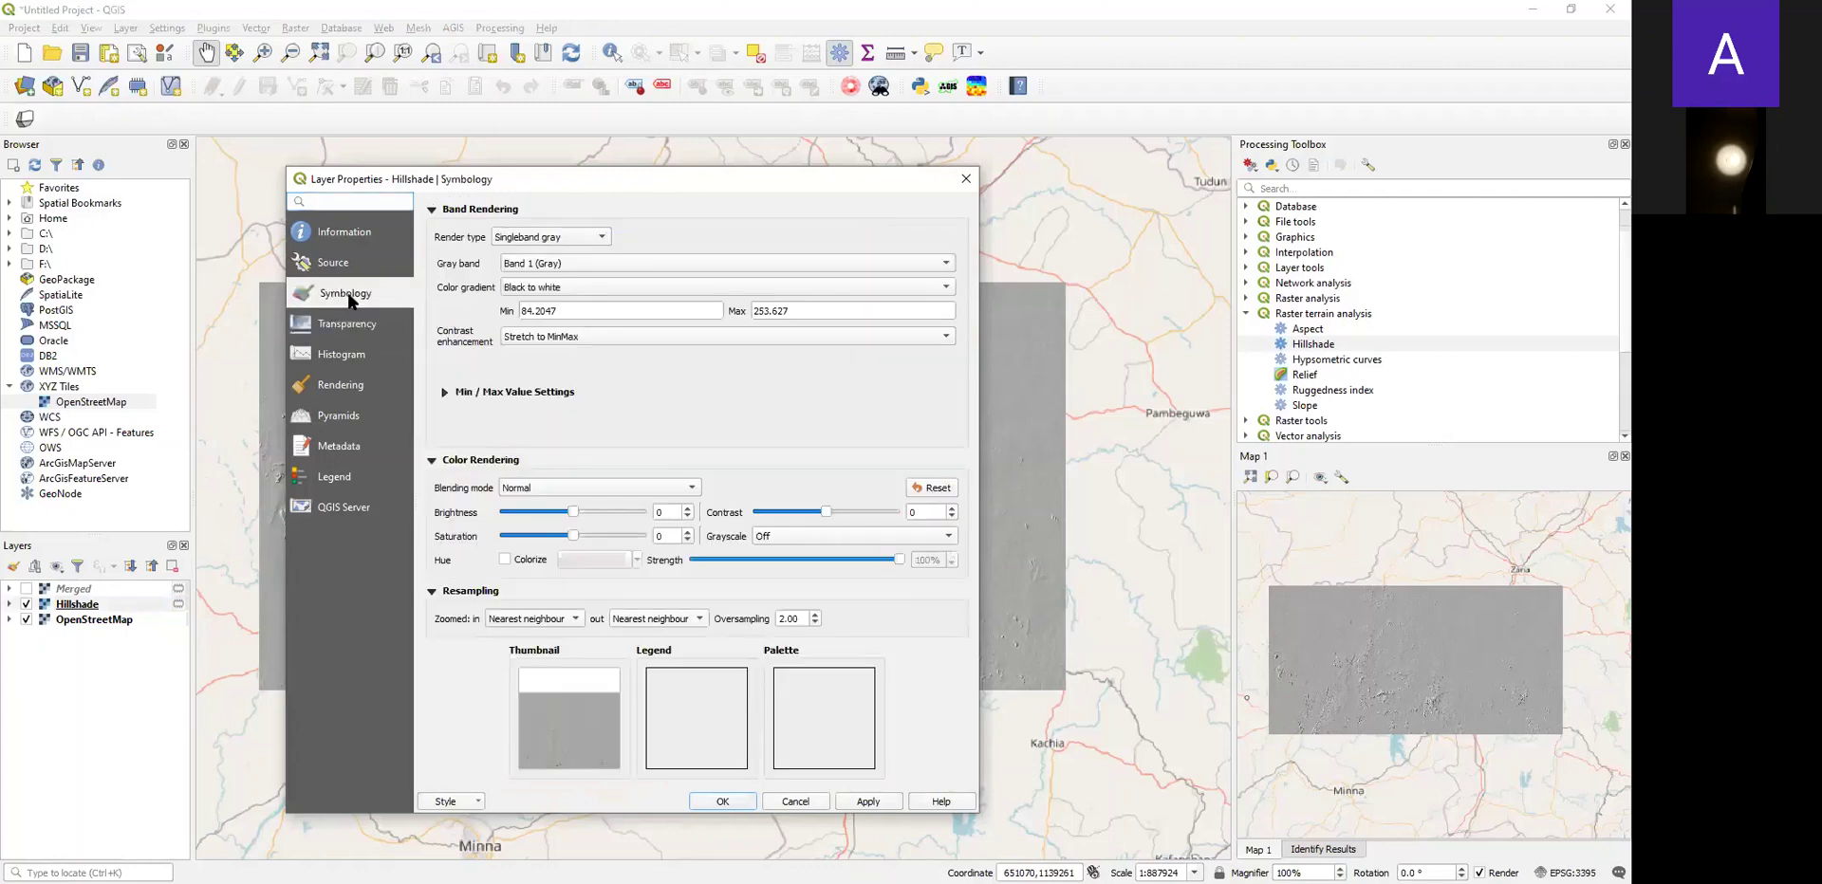
left_click(598, 242)
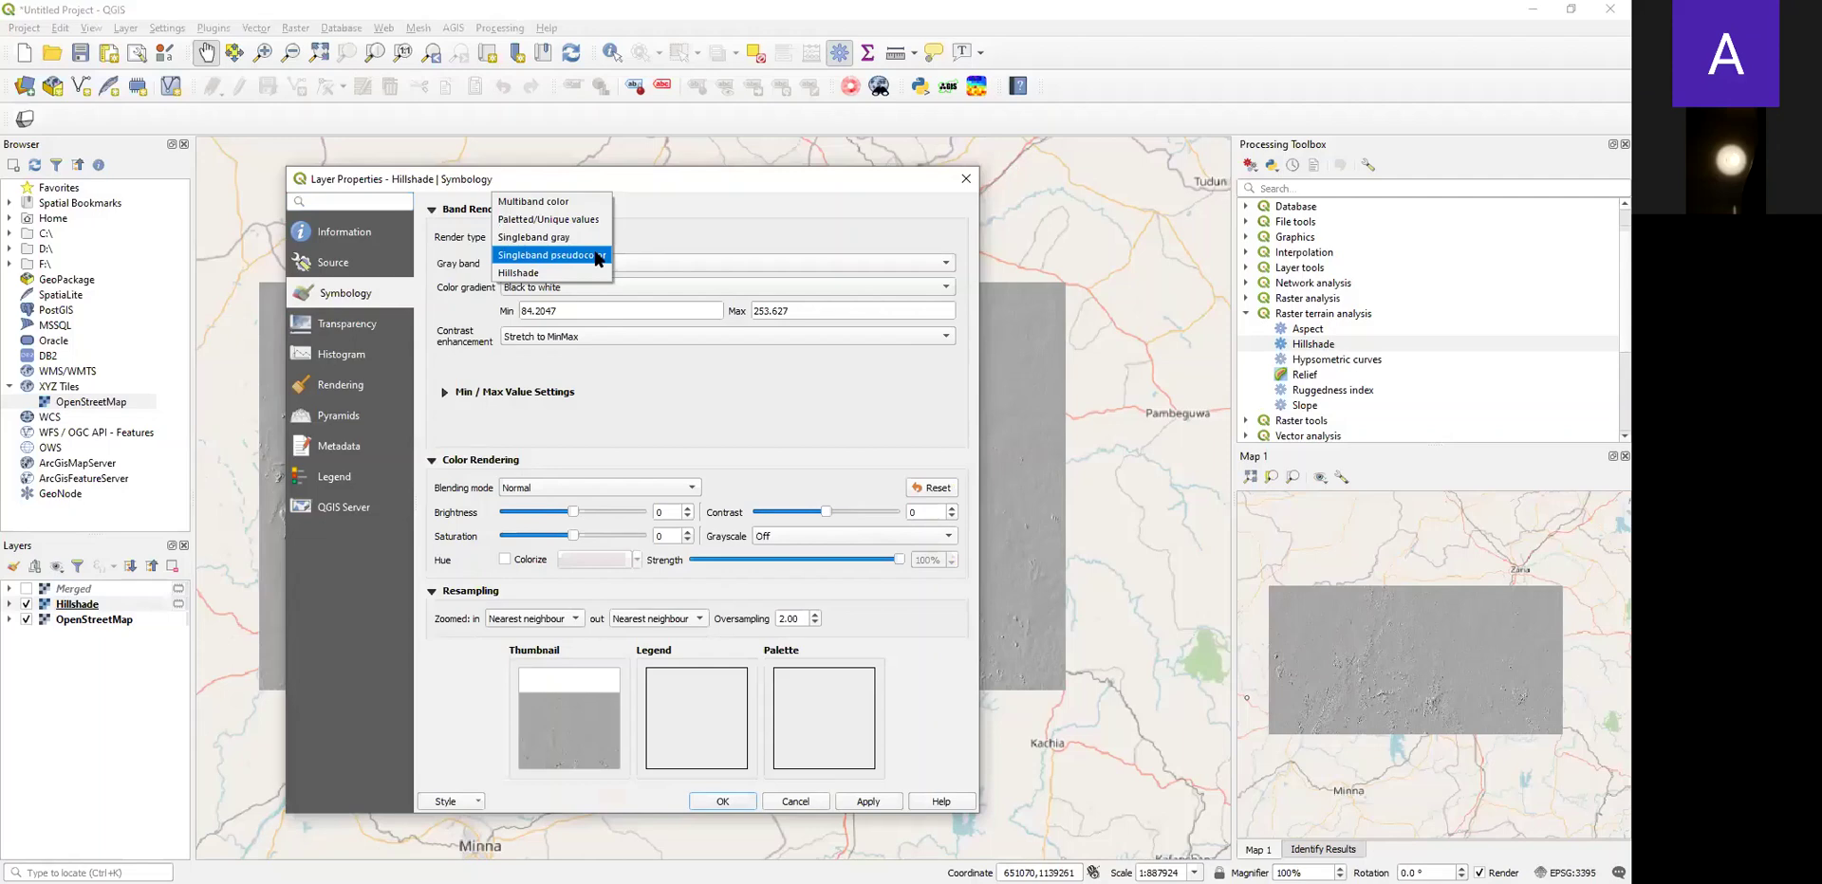
left_click(598, 256)
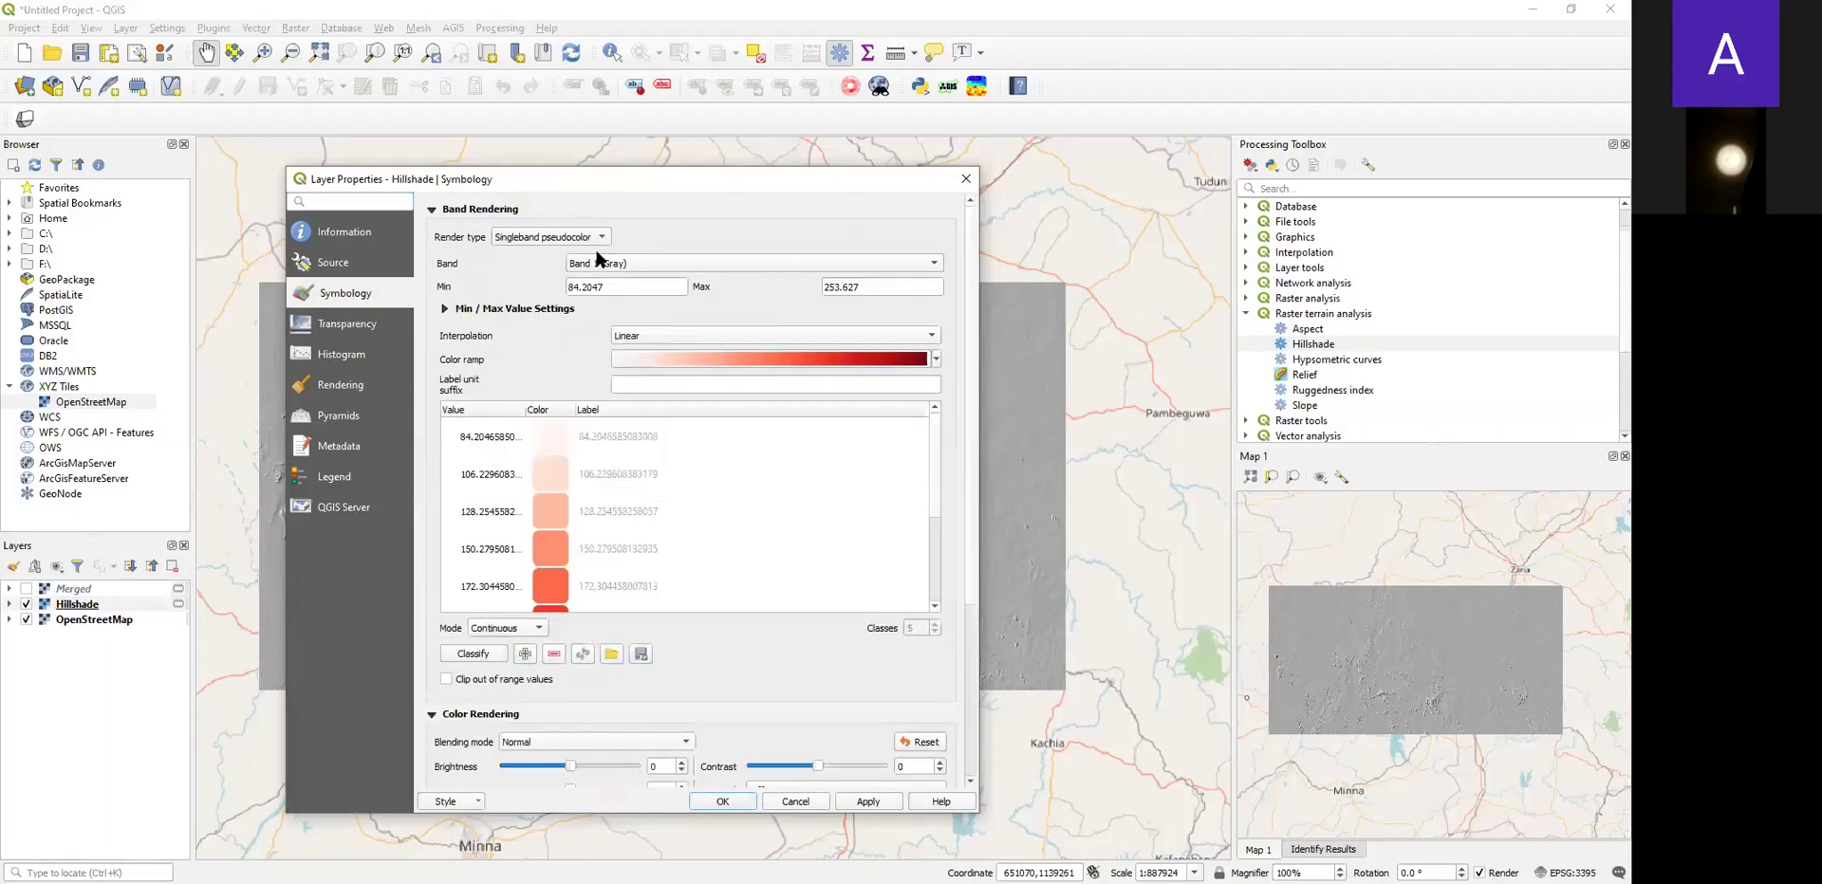
Review the colour picker styles, accept the white-to-red ramp, and apply it to Hillshade.
left_click(851, 366)
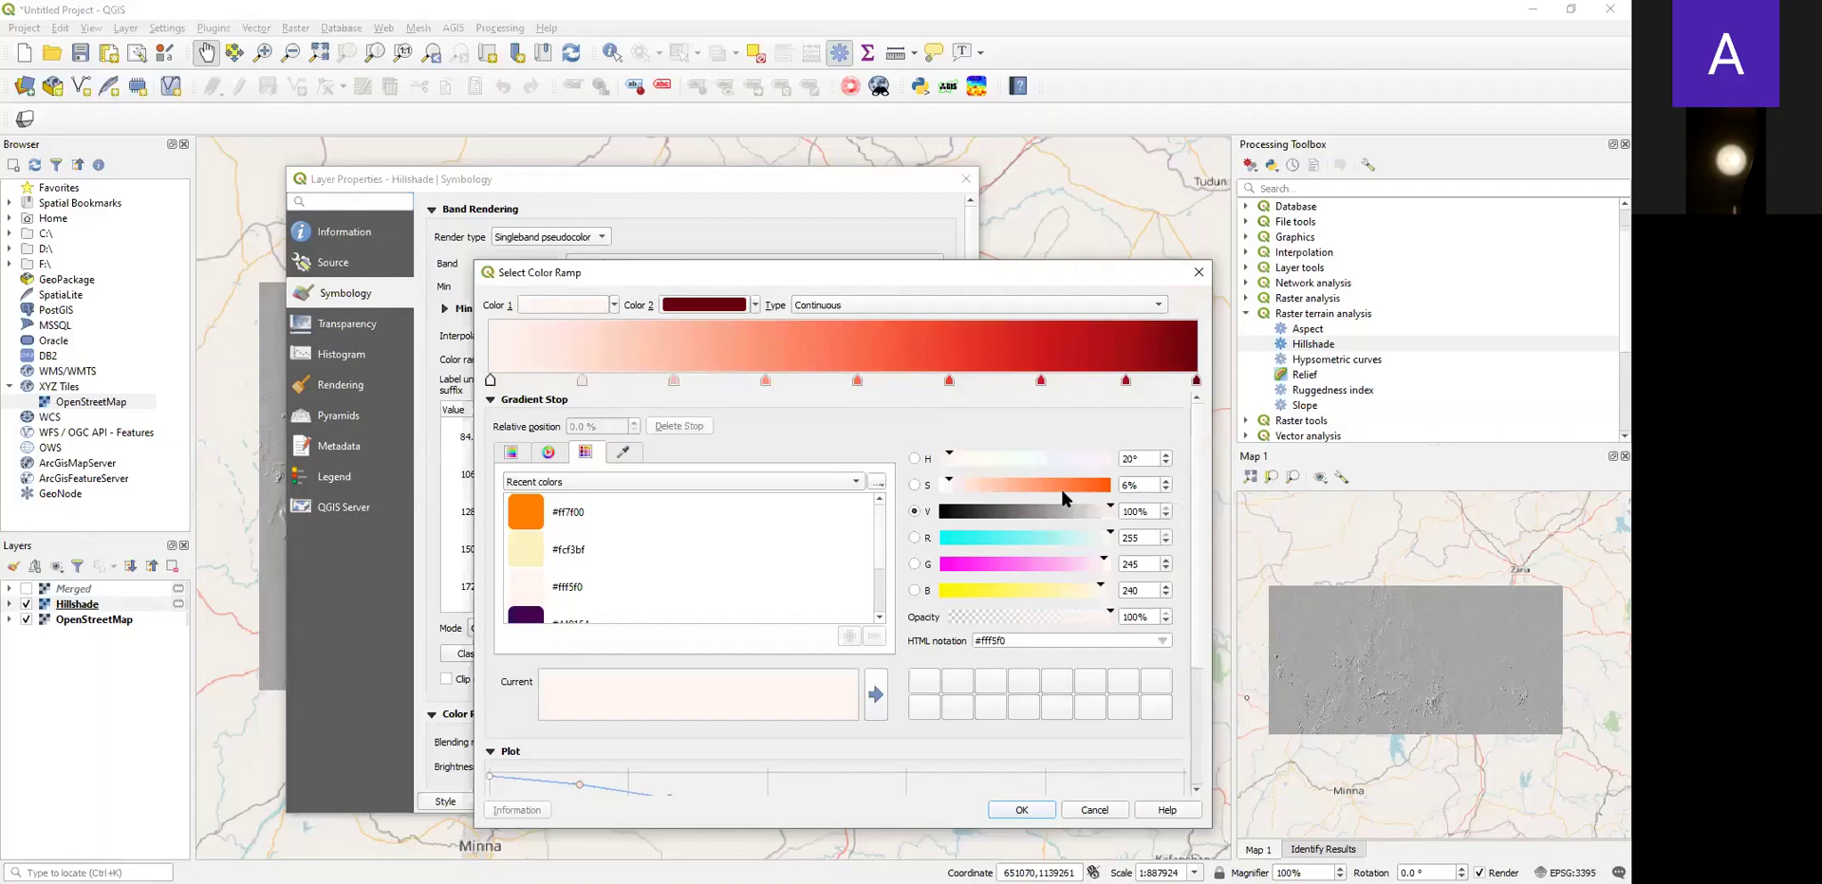
left_click(511, 454)
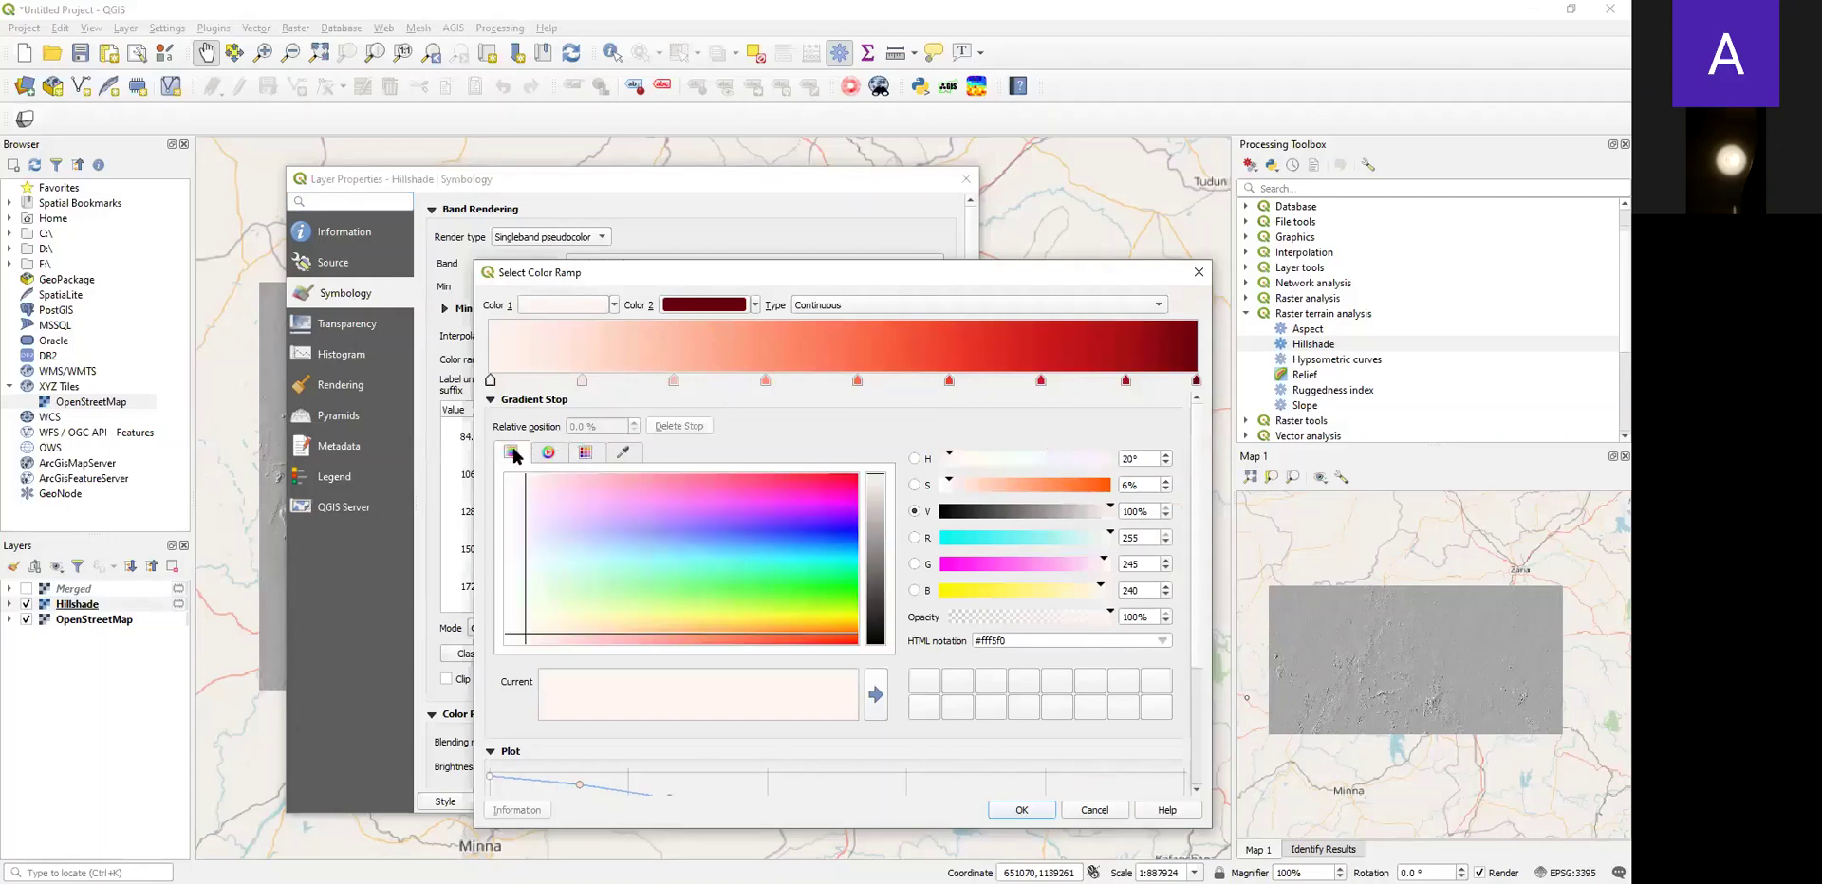
left_click(547, 454)
left_click(586, 453)
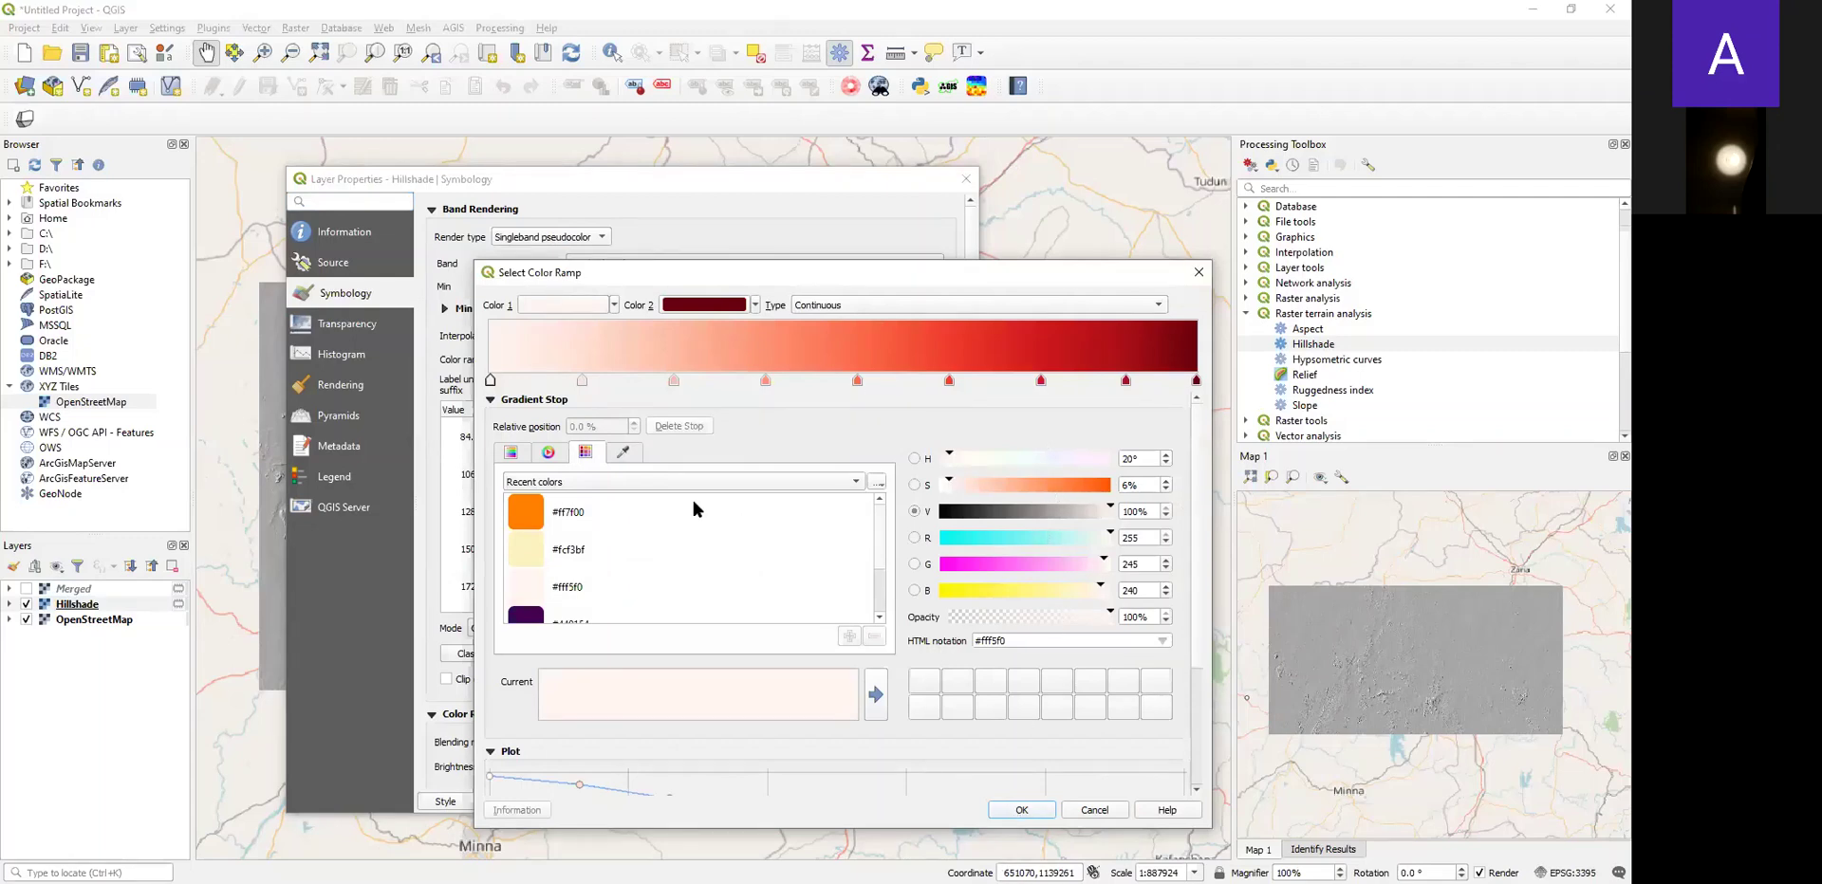
left_click(1021, 812)
left_click(867, 804)
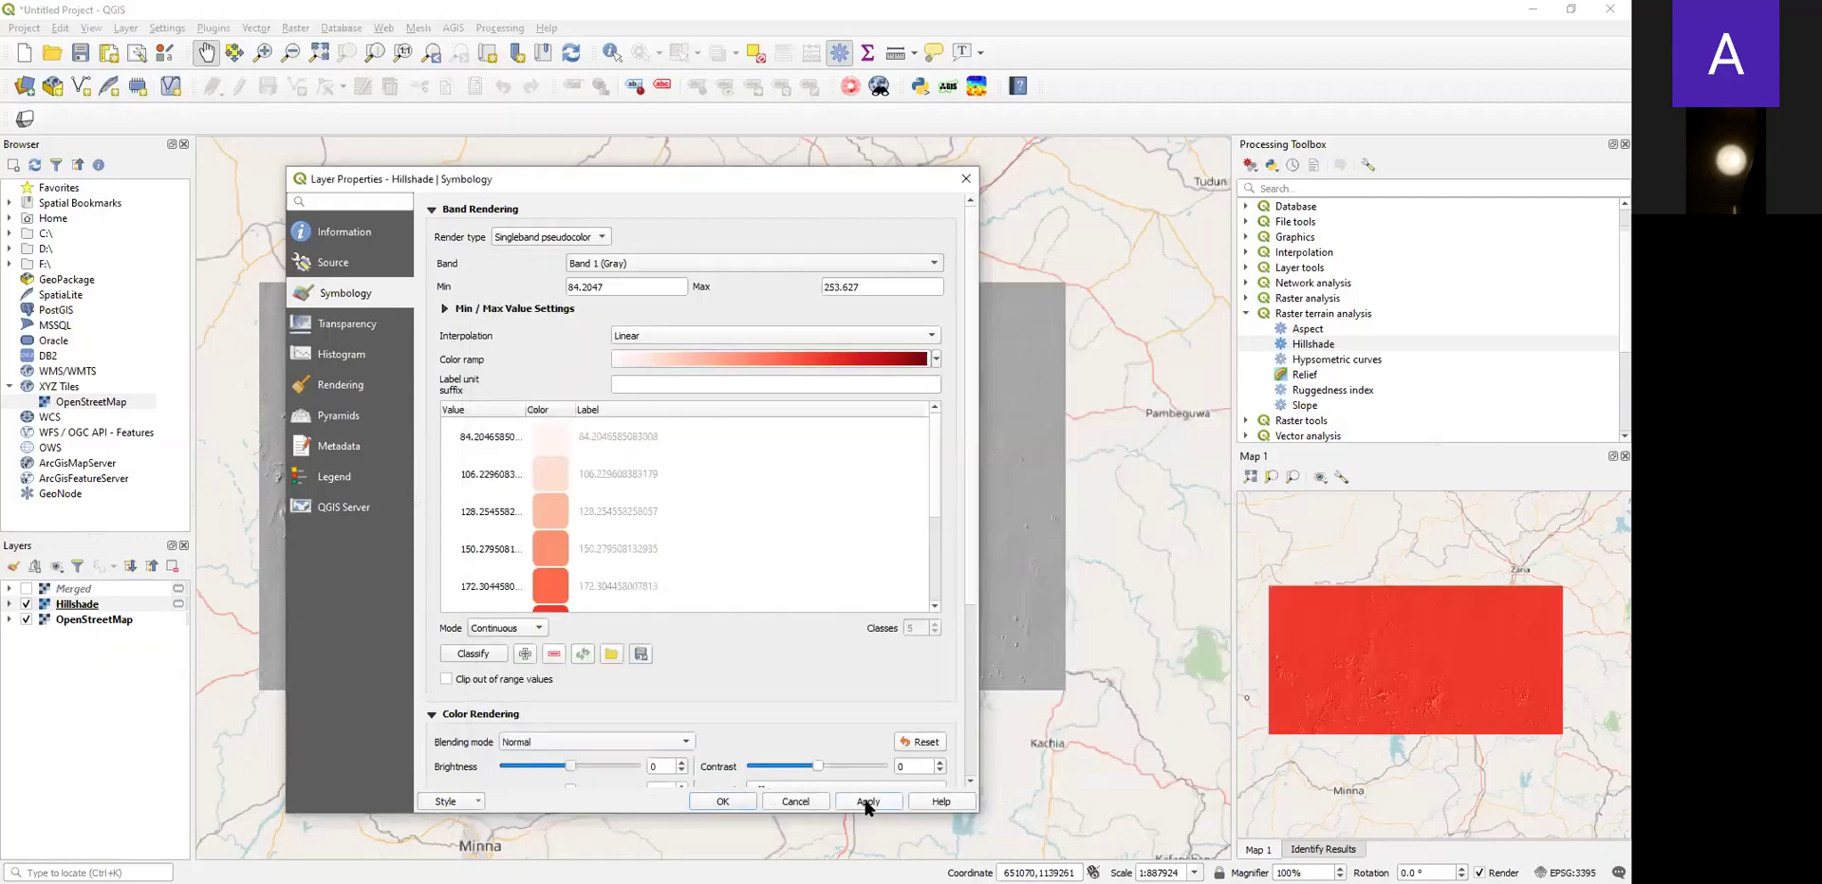
Close the Hillshade properties keeping the red styling, then dismiss the layer's context menu.
left_click(731, 801)
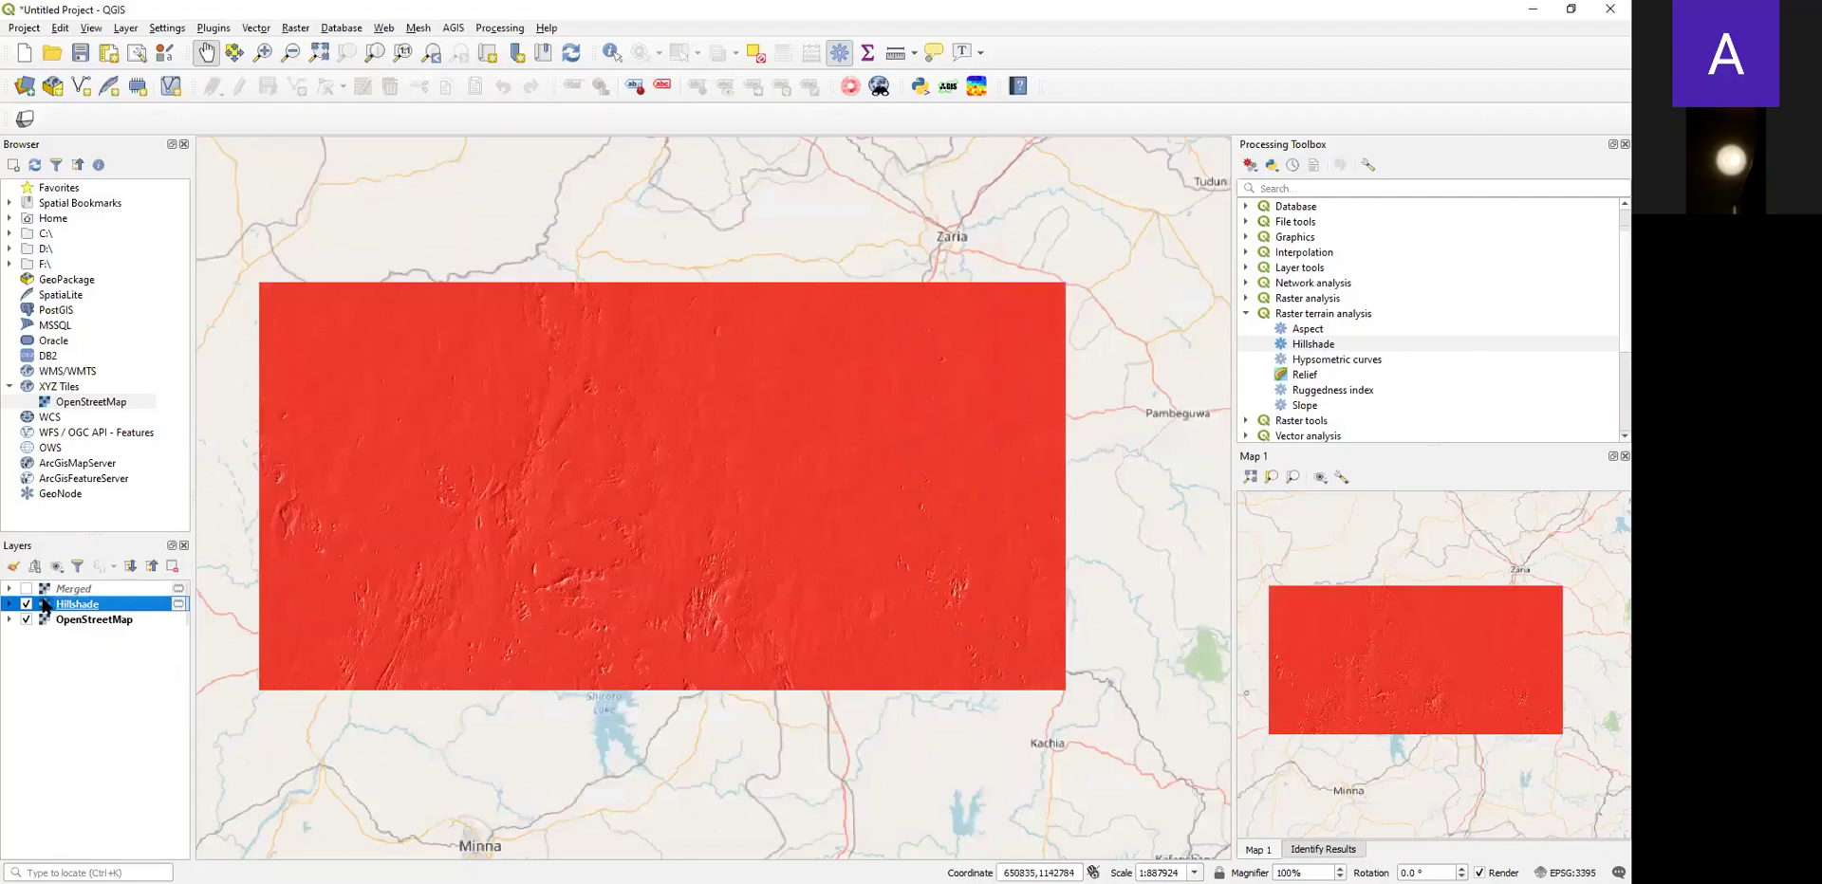
right_click(73, 605)
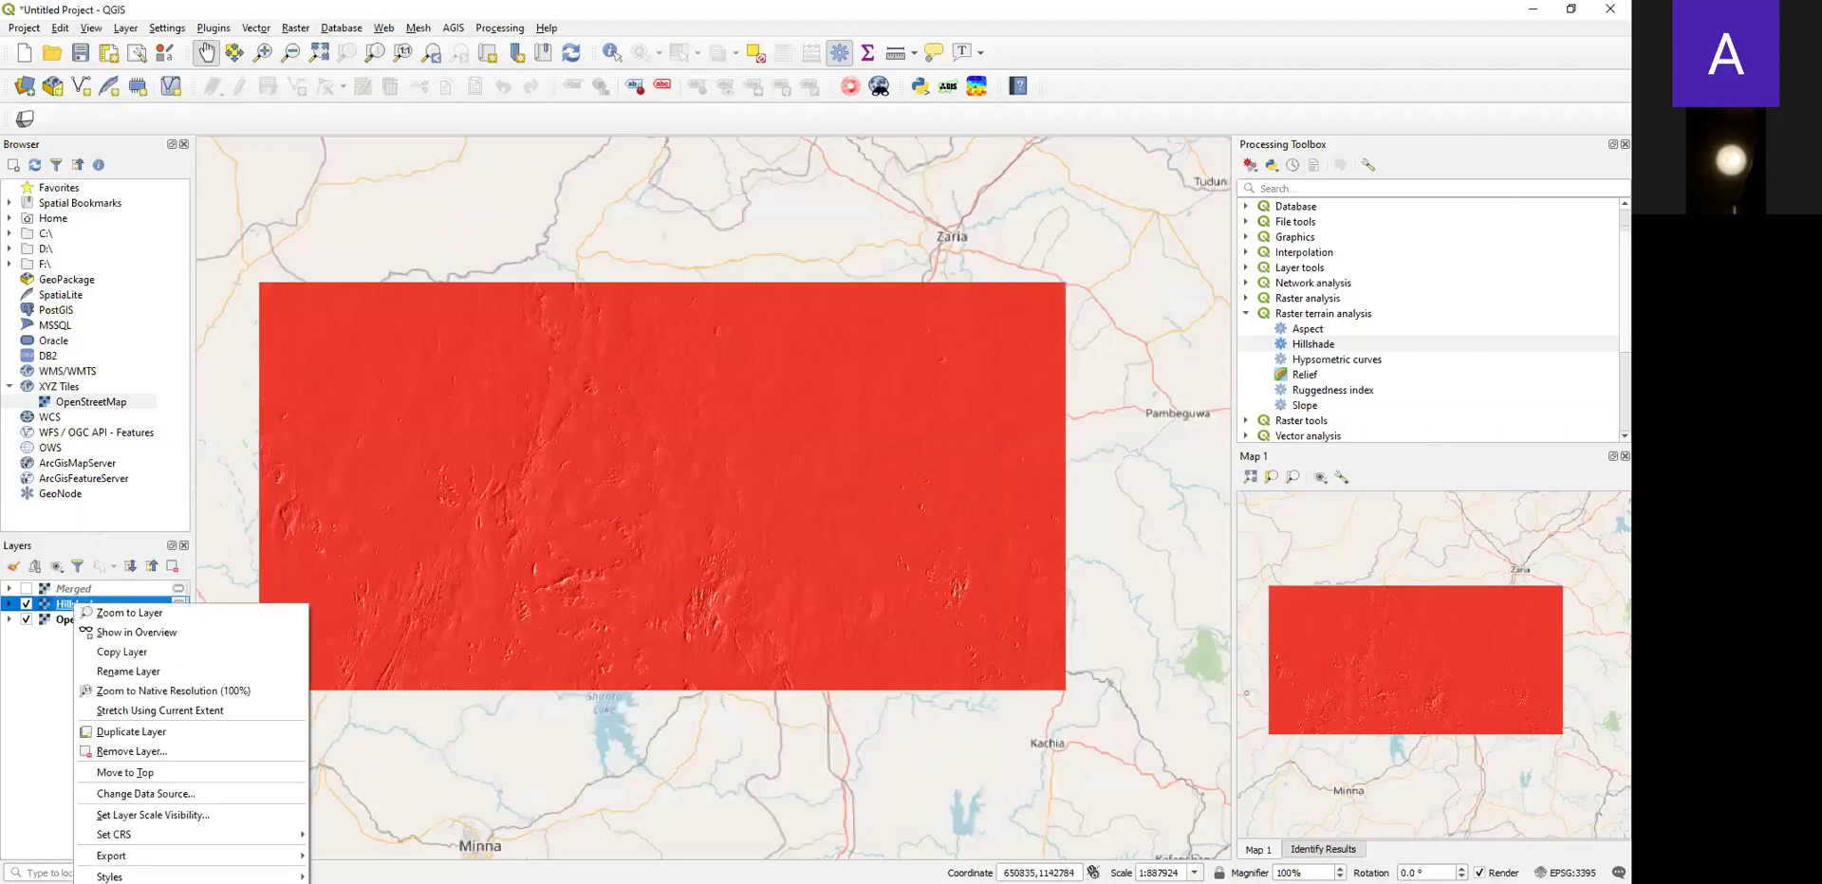
key("Escape")
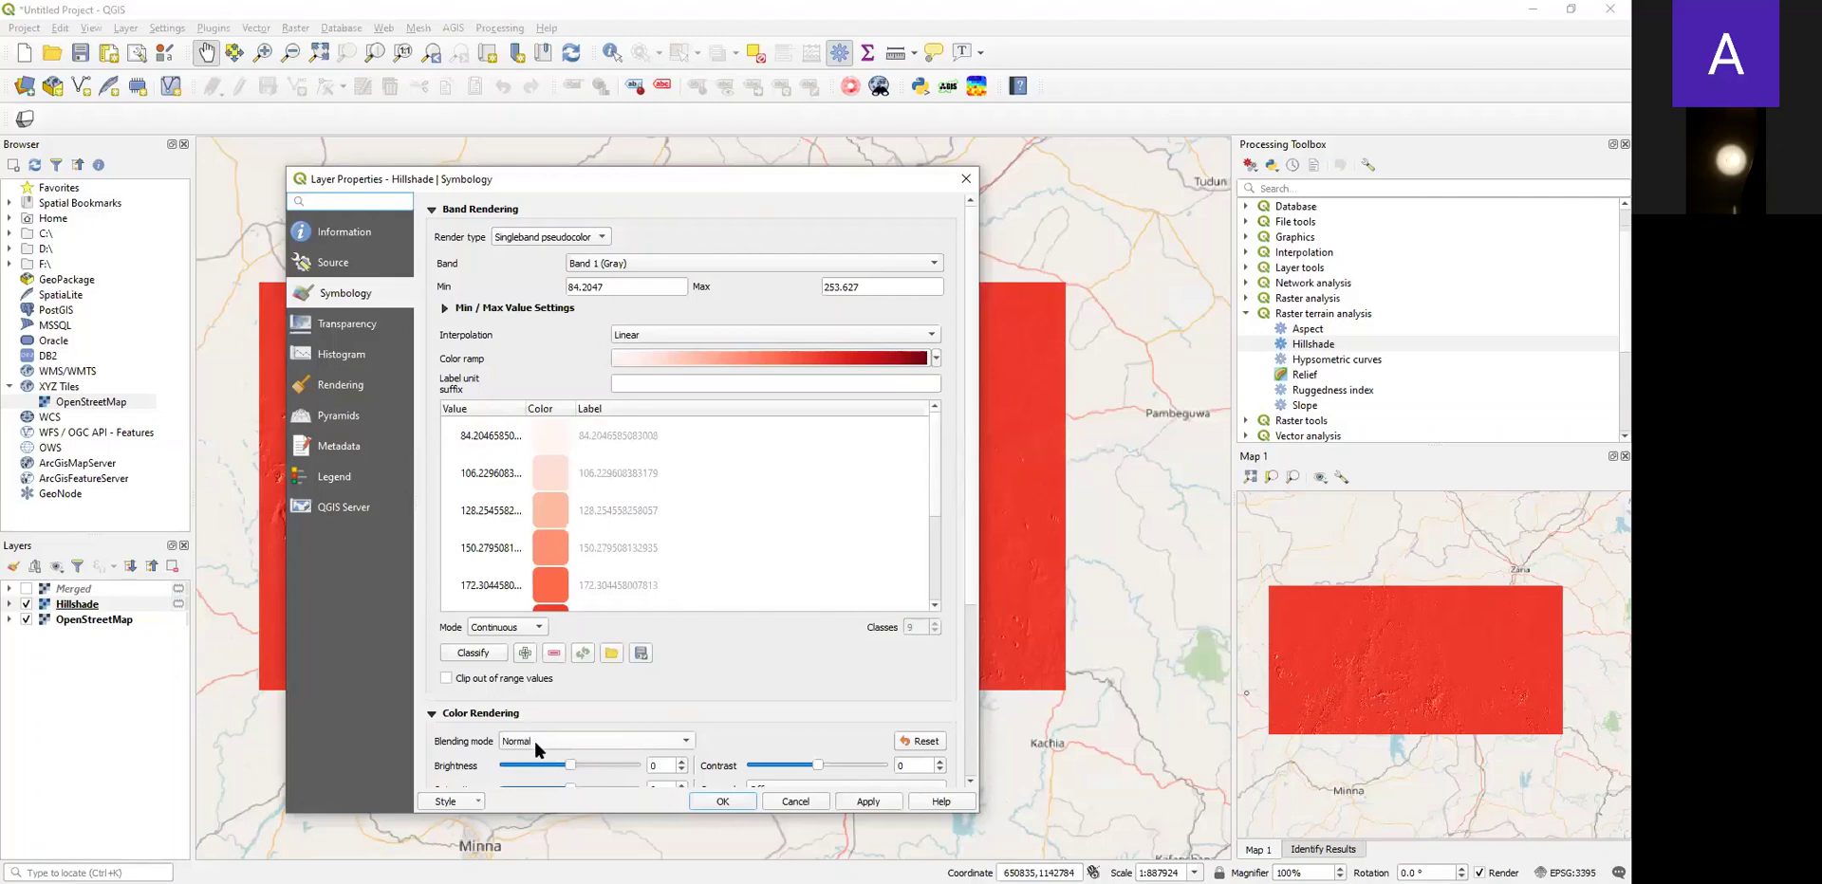
Classify the Hillshade ramp by Equal Interval into 5 classes, apply, and confirm with OK.
left_click(504, 628)
left_click(504, 649)
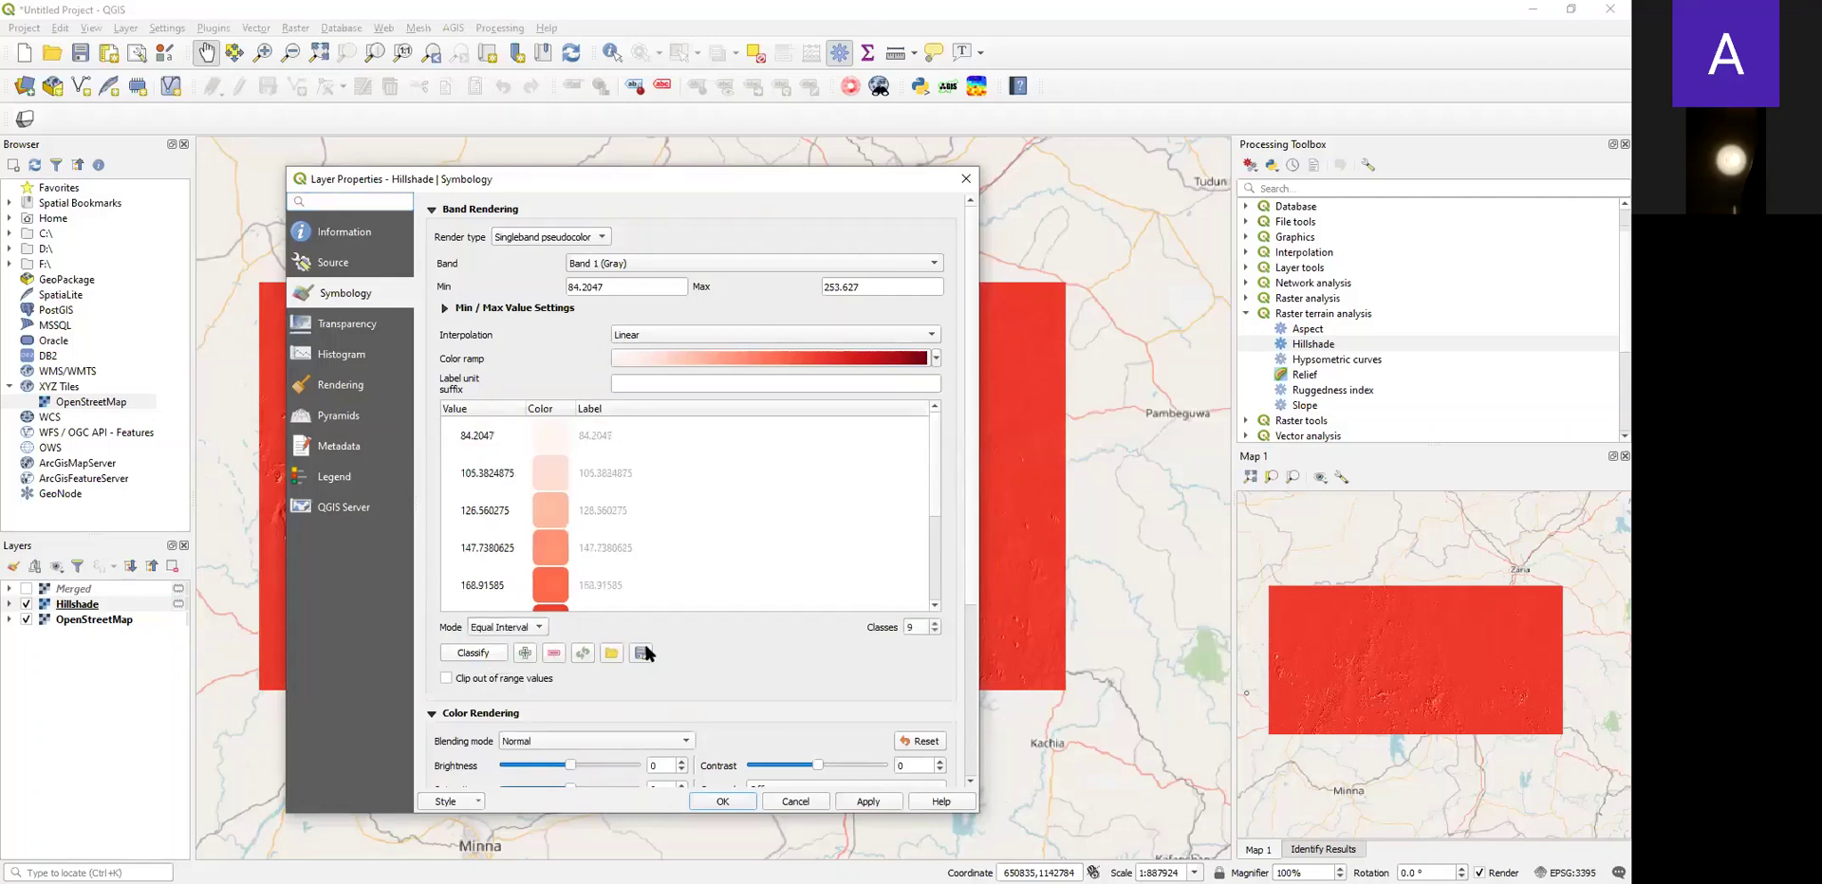
left_click(904, 628)
type("5")
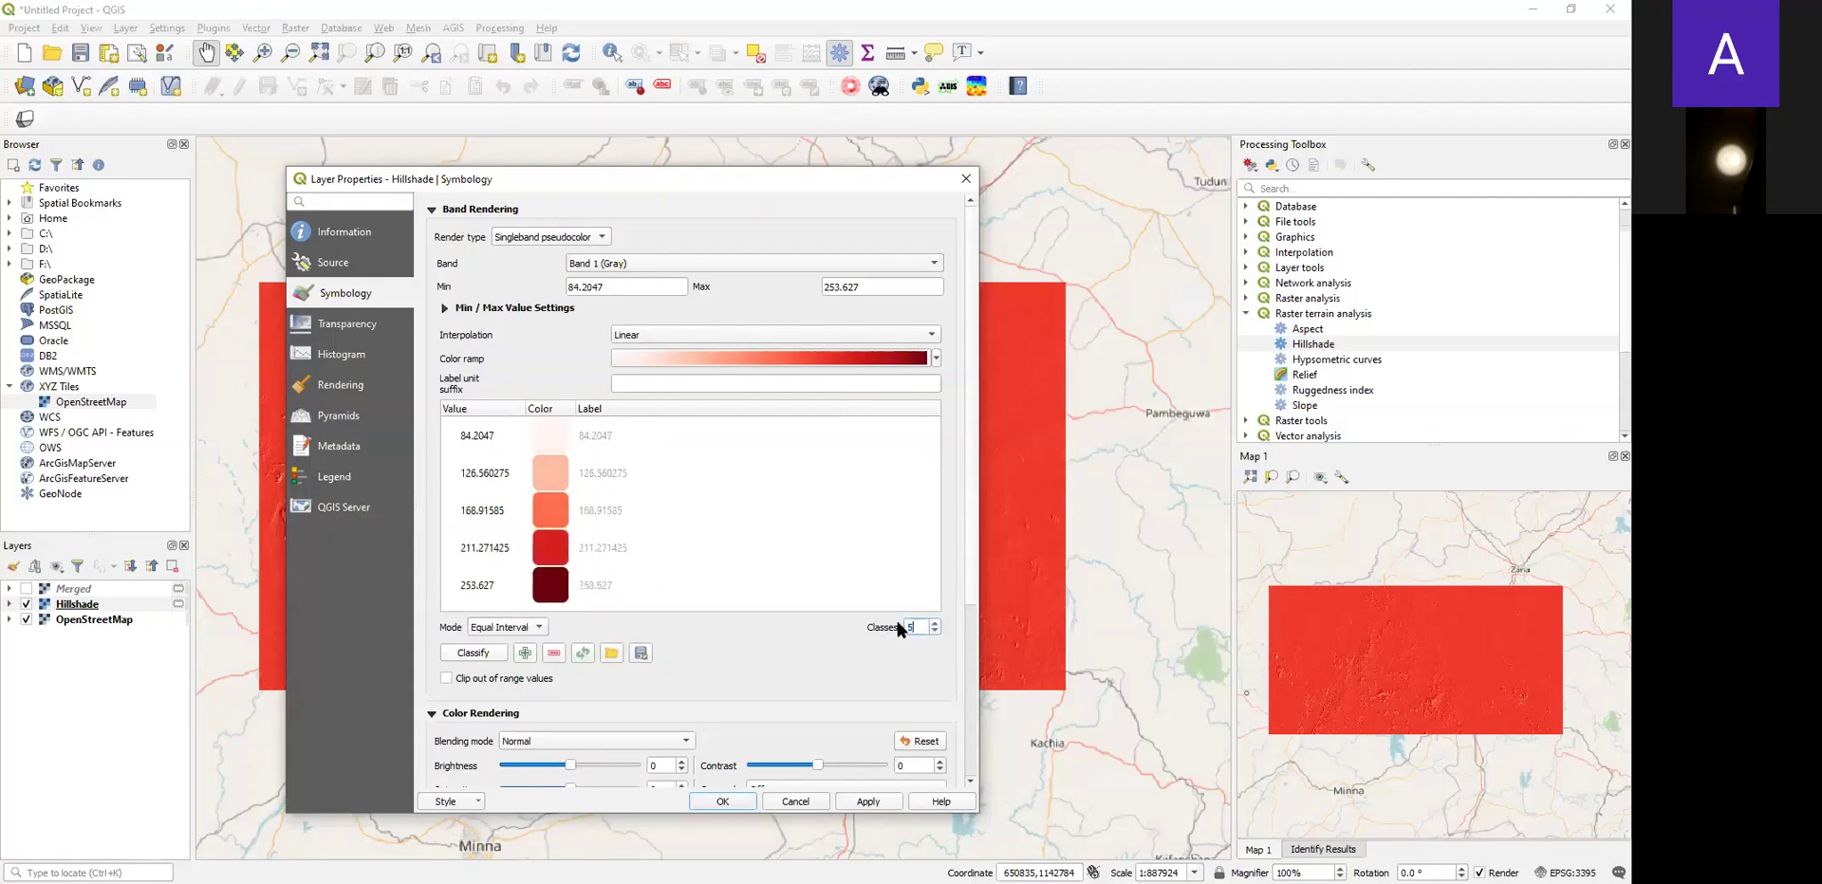
left_click(474, 653)
left_click(876, 801)
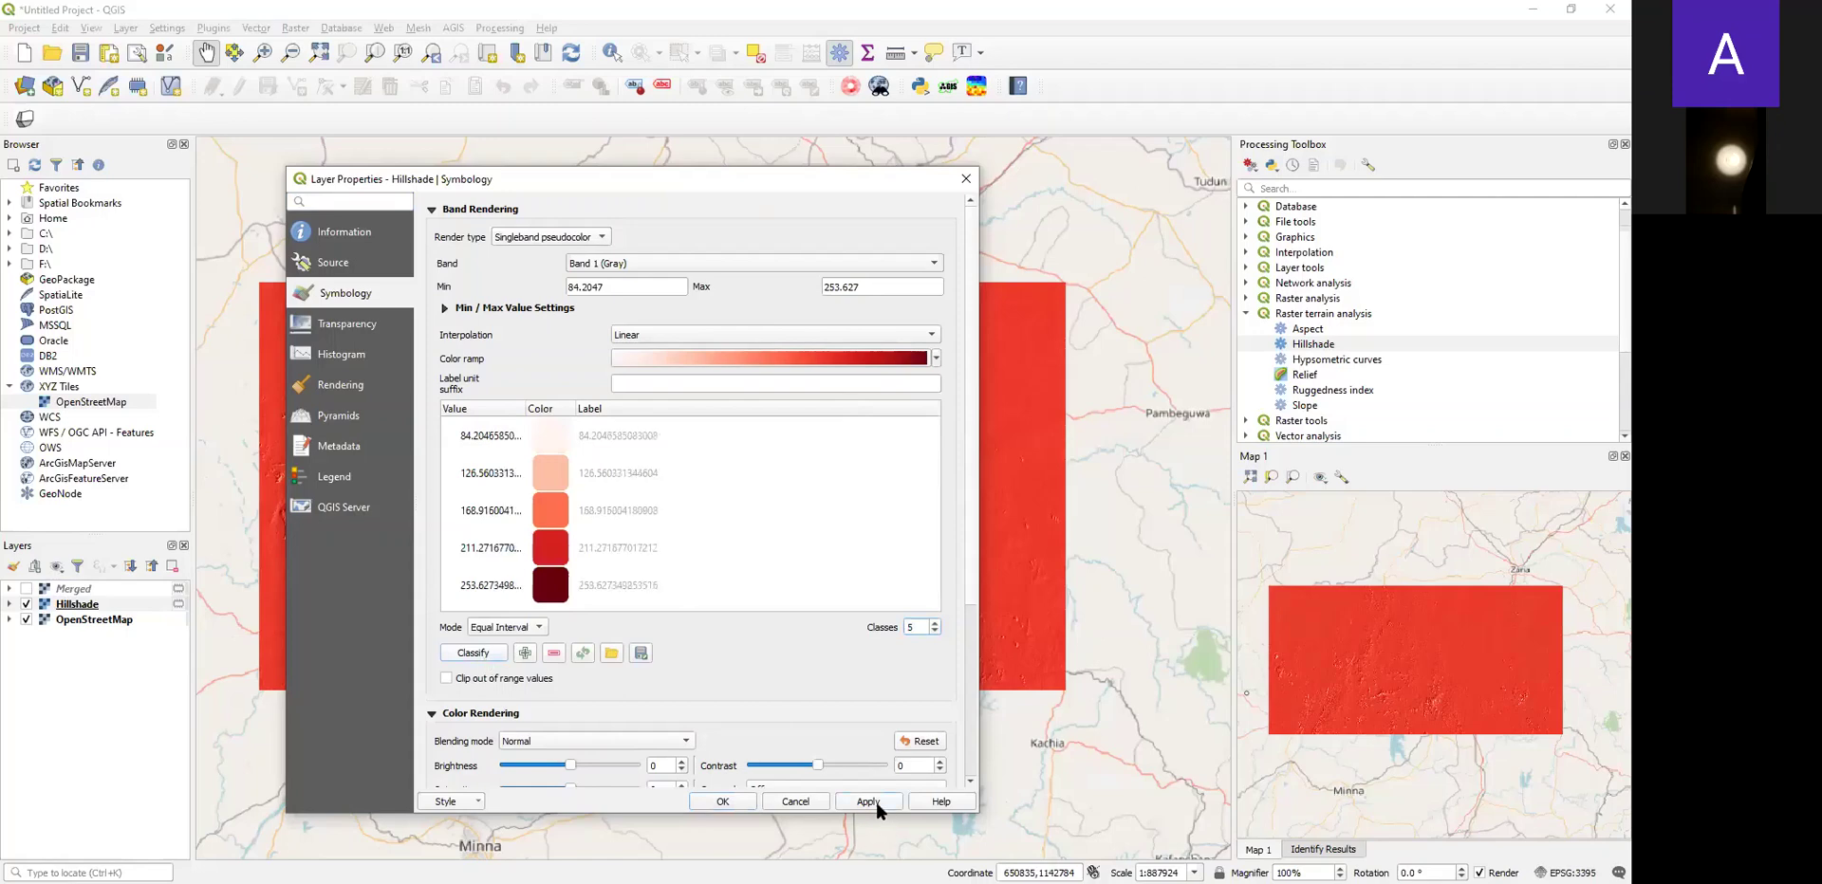
left_click(733, 799)
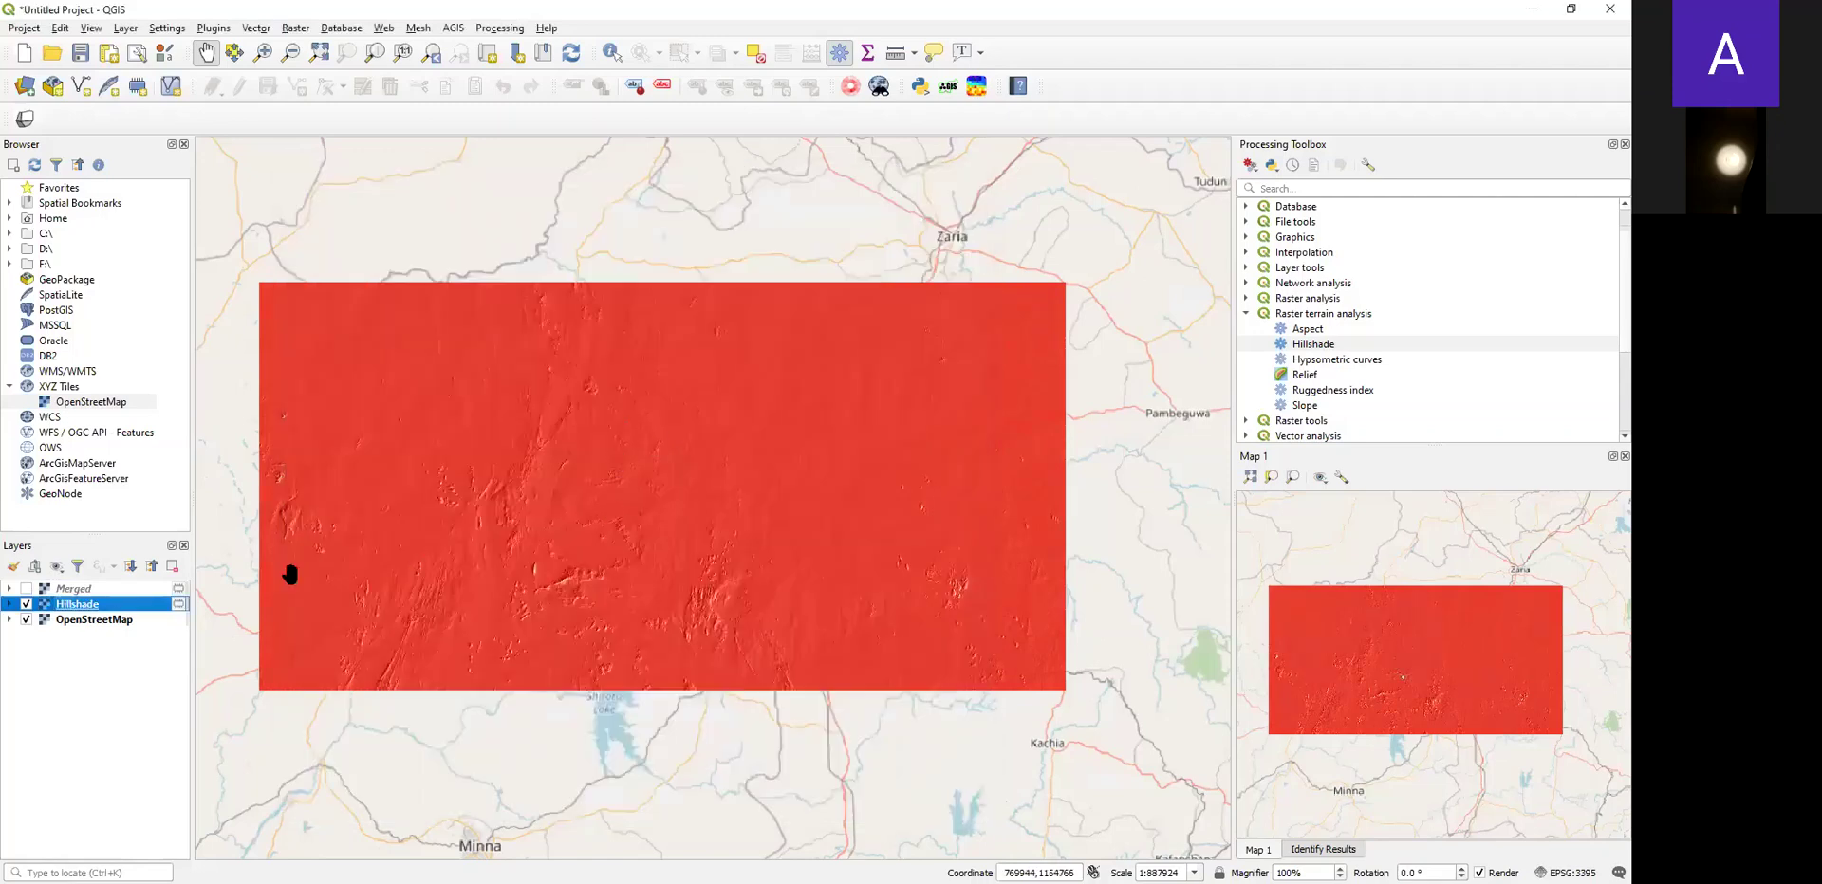
Switch Hillshade back to Singleband gray rendering, then turn on and select the Merged layer.
right_click(94, 605)
left_click(258, 846)
left_click(601, 237)
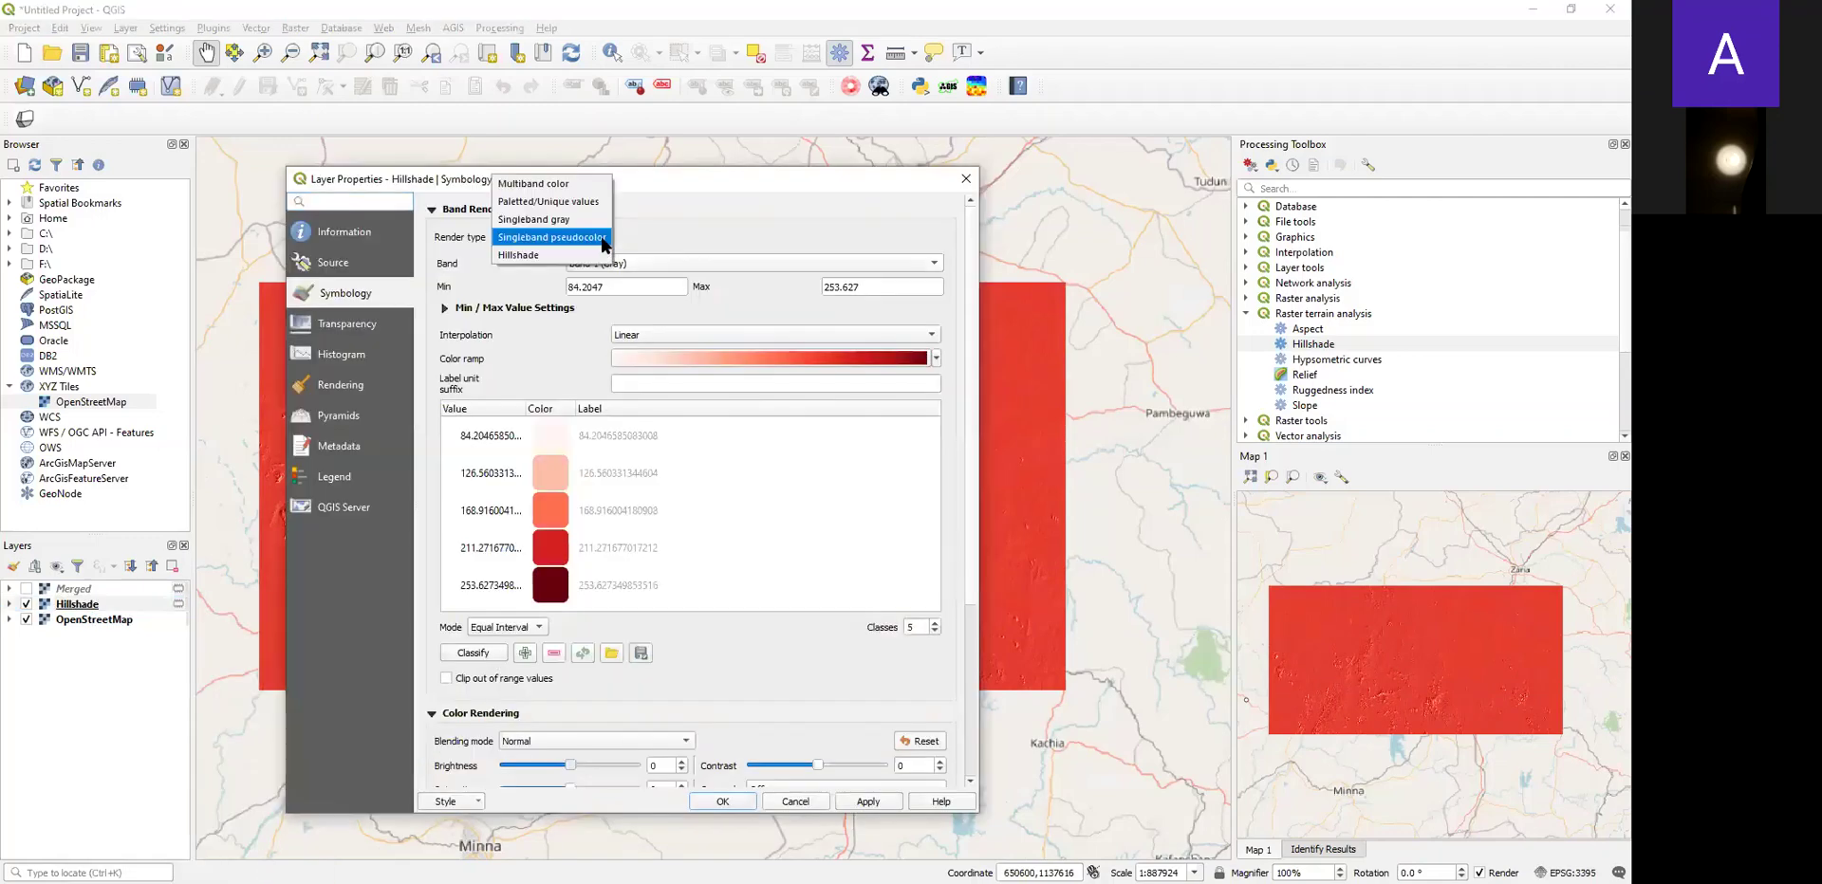
left_click(550, 221)
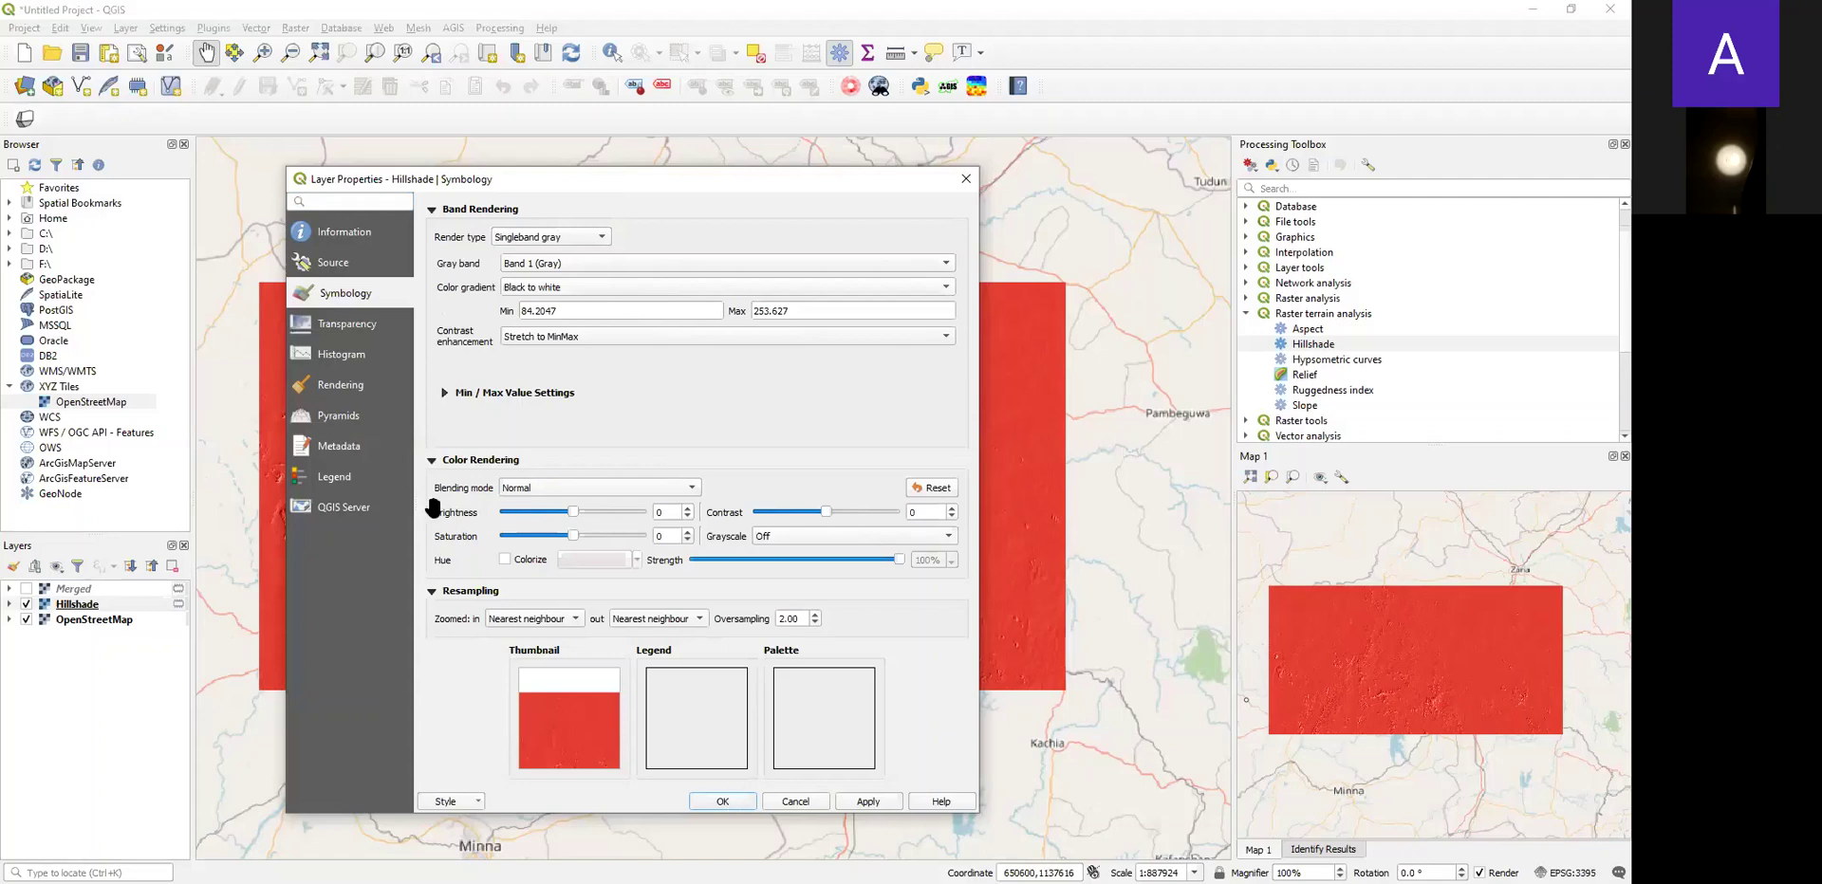
left_click(725, 802)
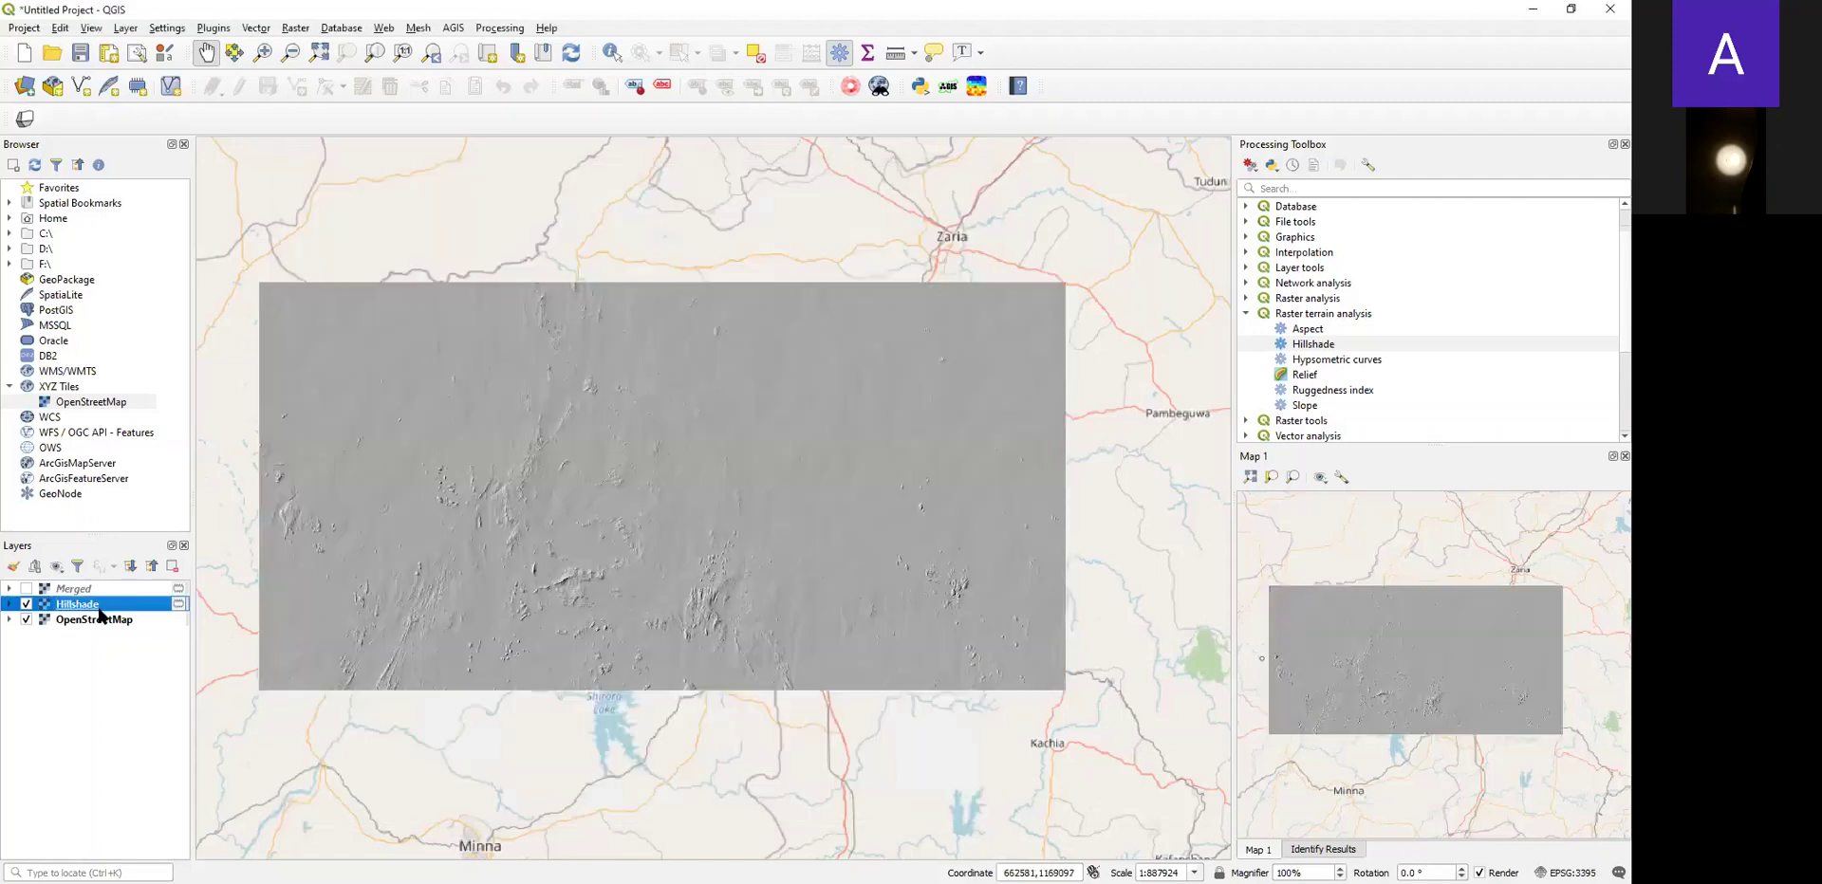
left_click(26, 589)
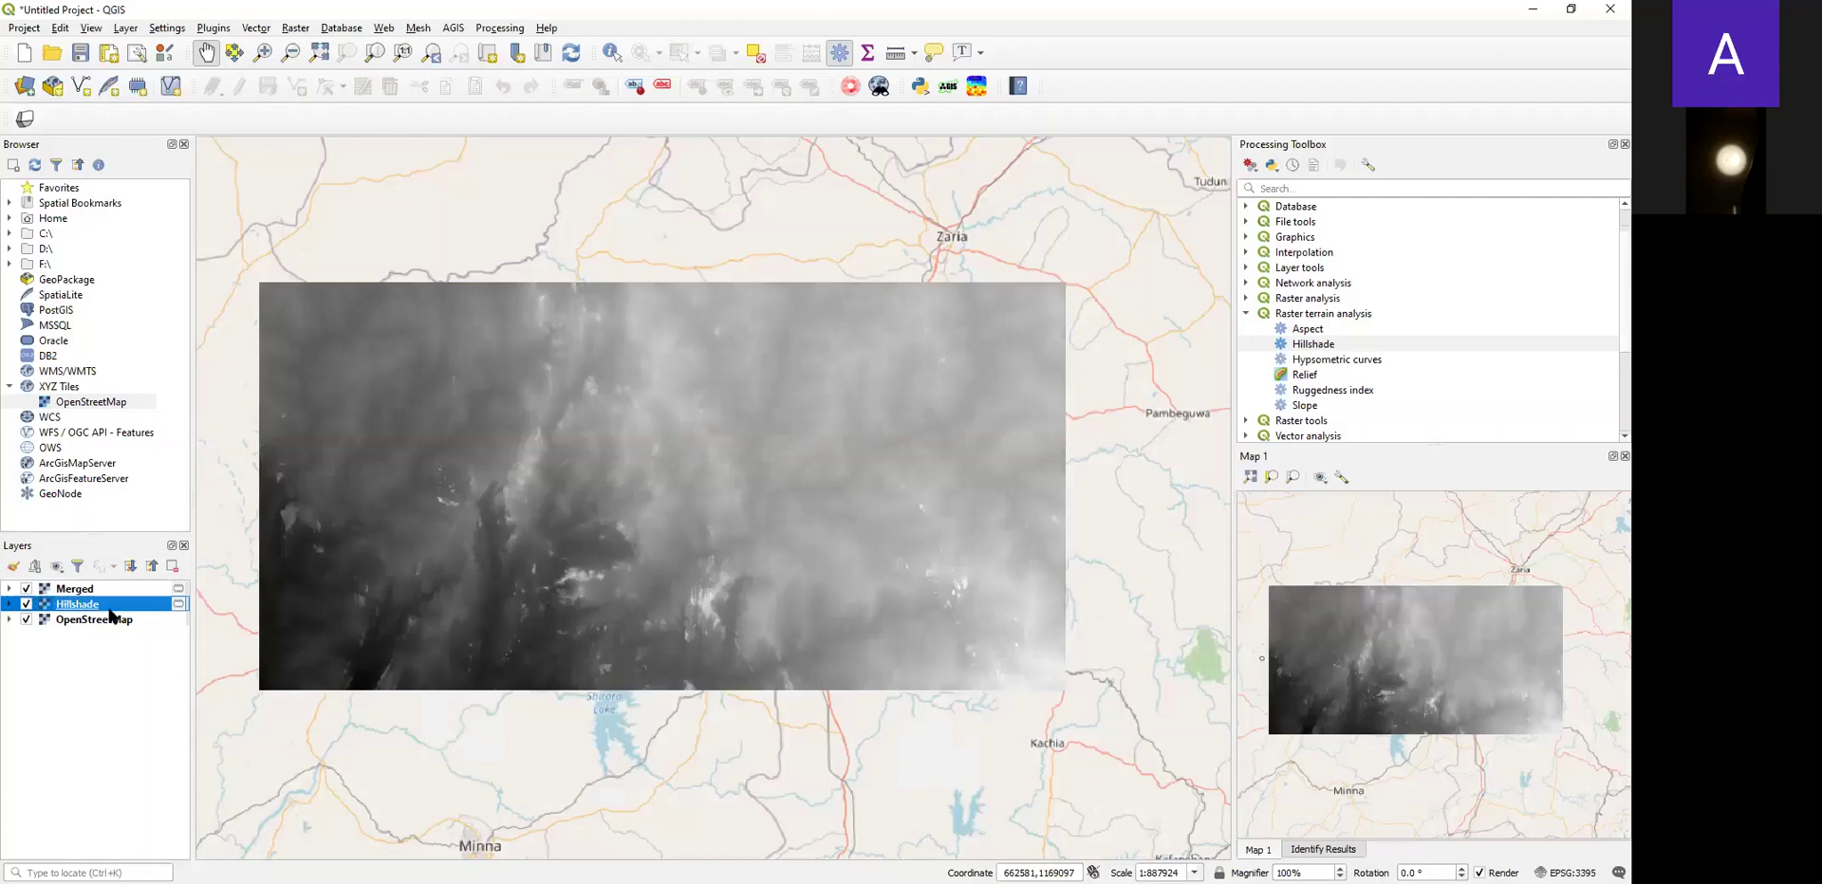
left_click(78, 589)
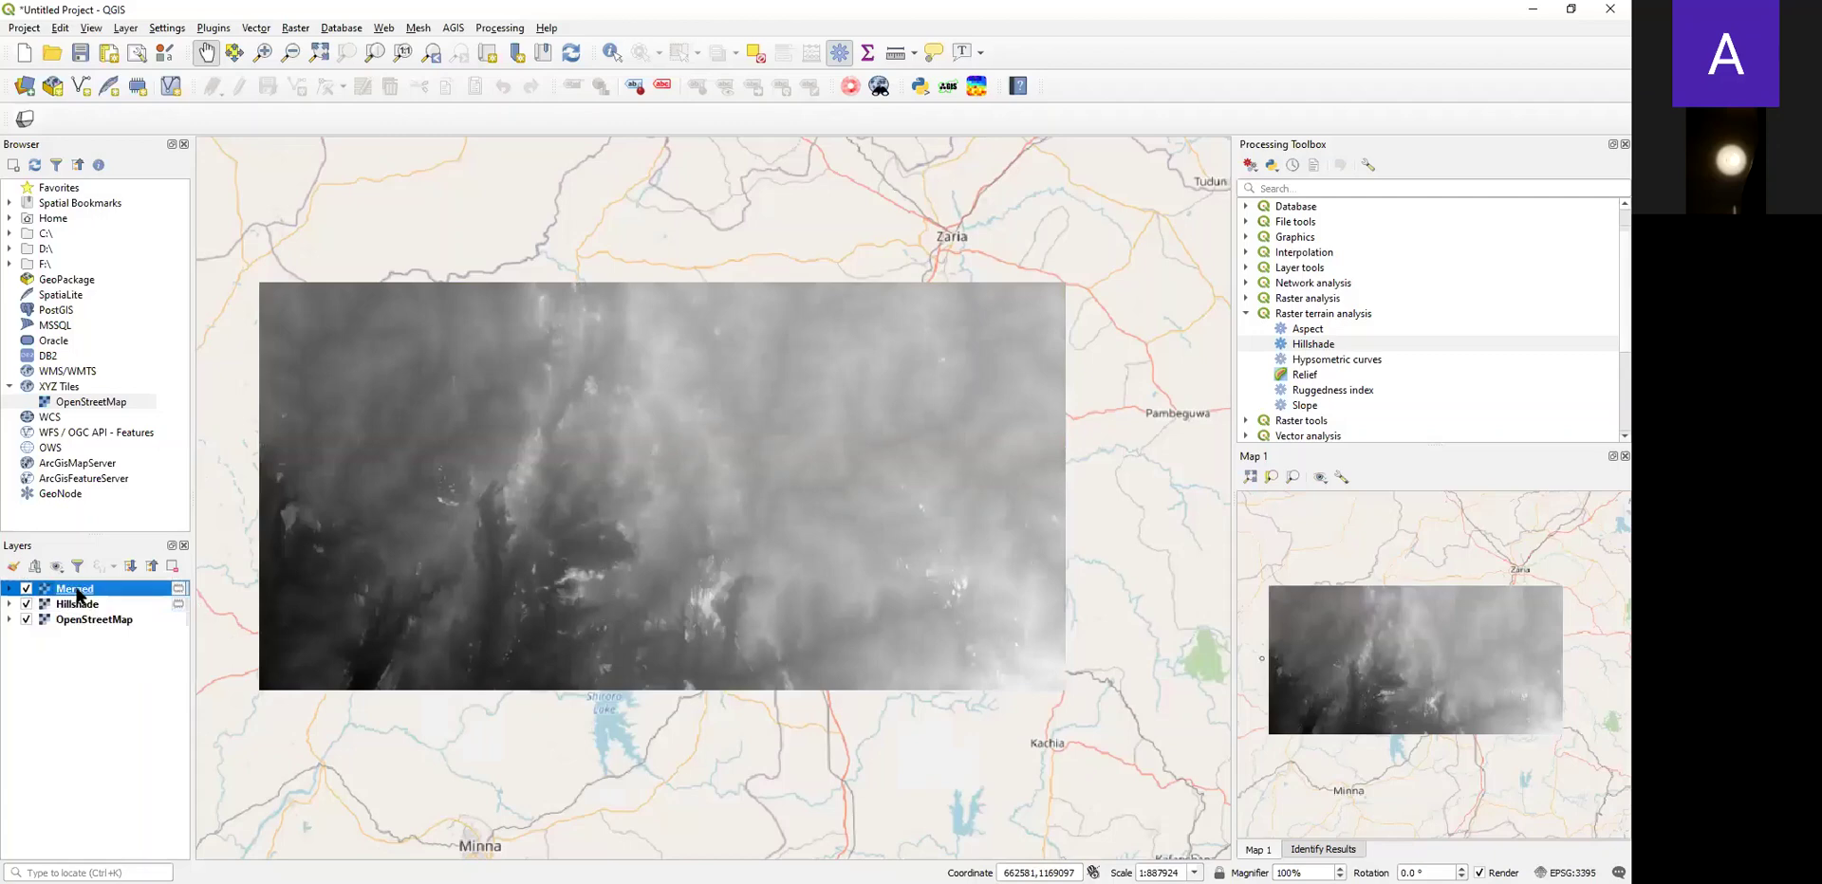
Render Merged as singleband pseudocolor with the Reds ramp (154 to 854), apply and close.
right_click(78, 589)
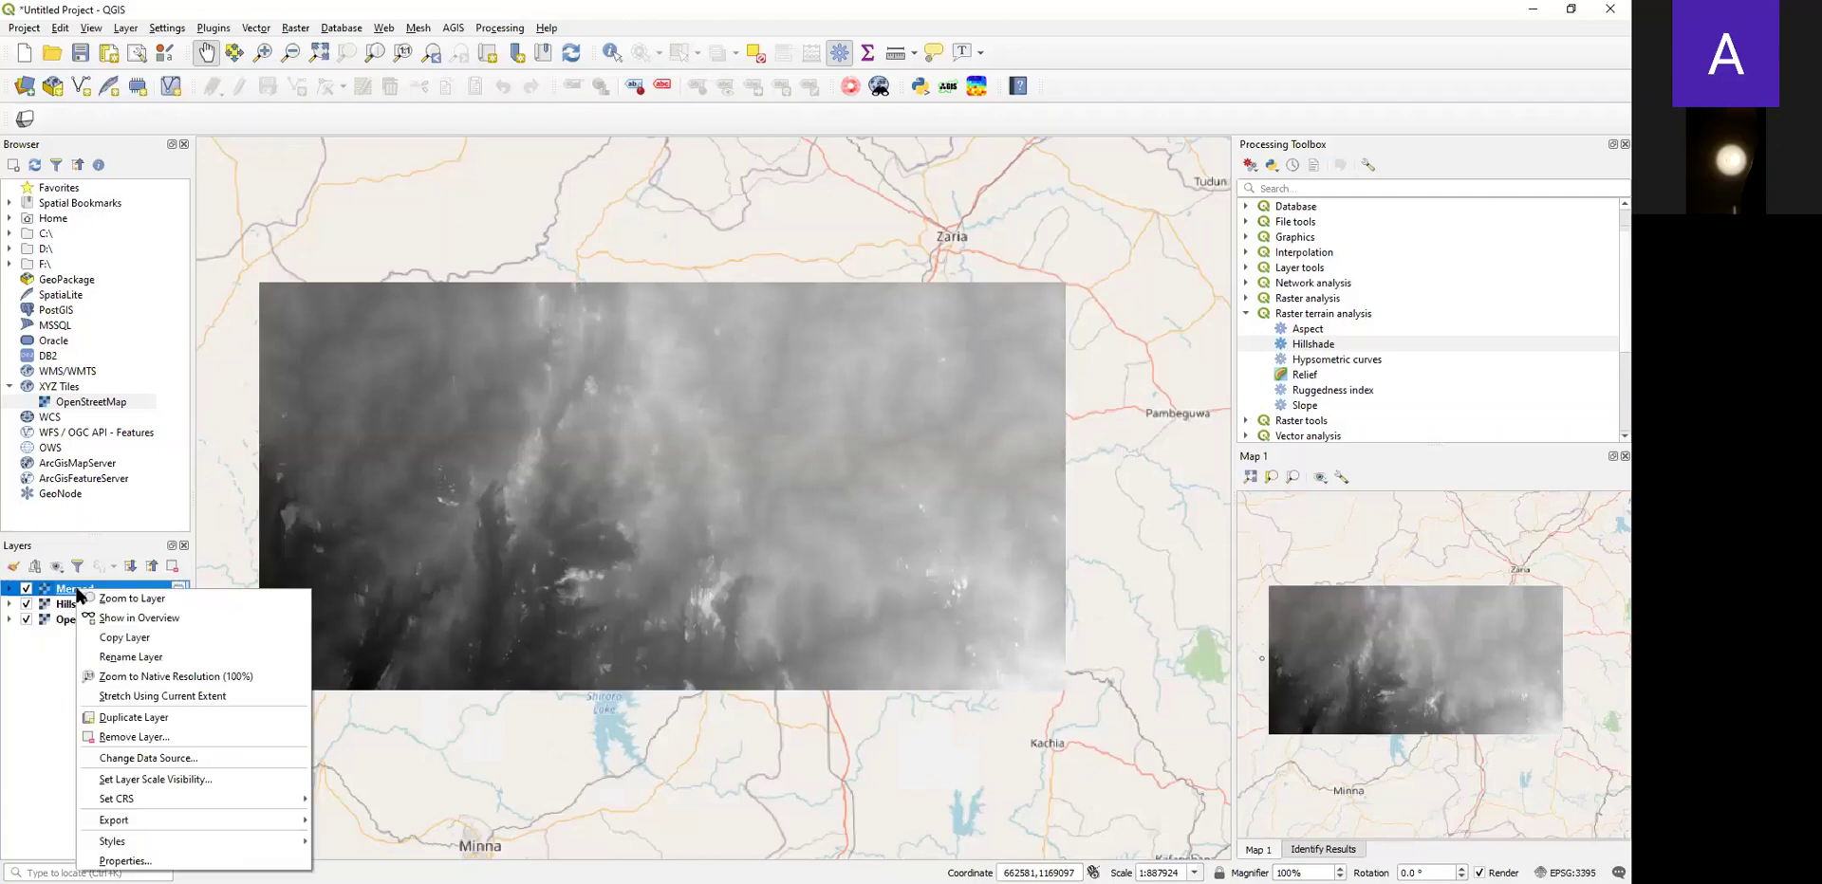
left_click(141, 862)
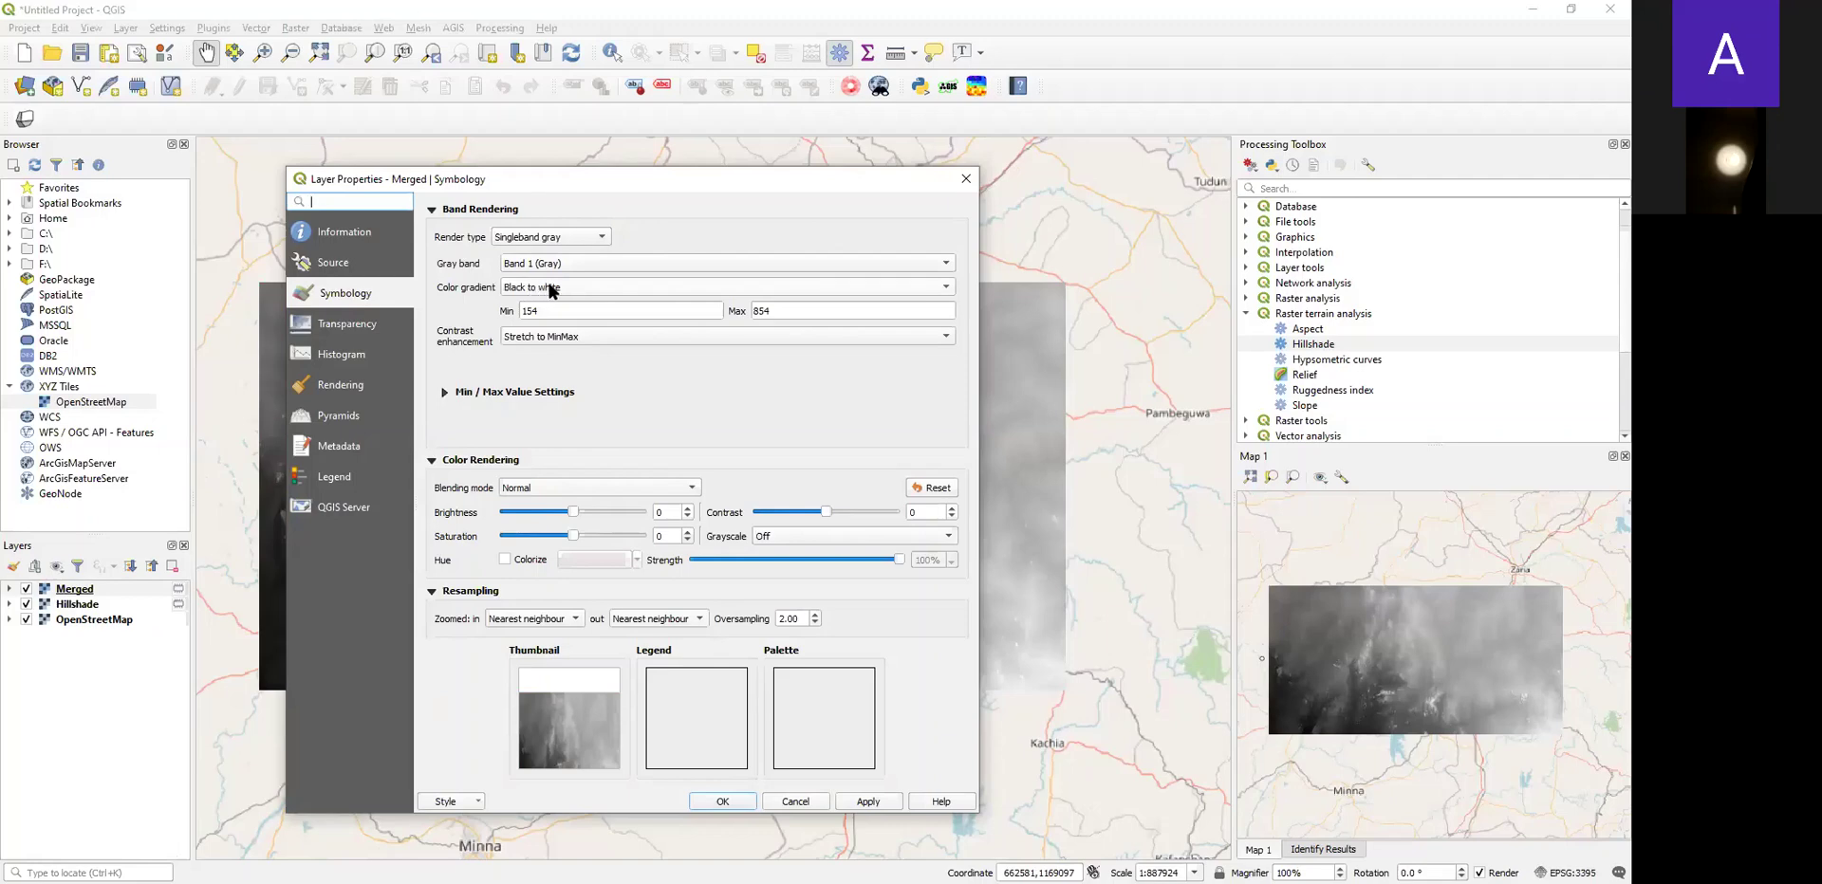
left_click(600, 239)
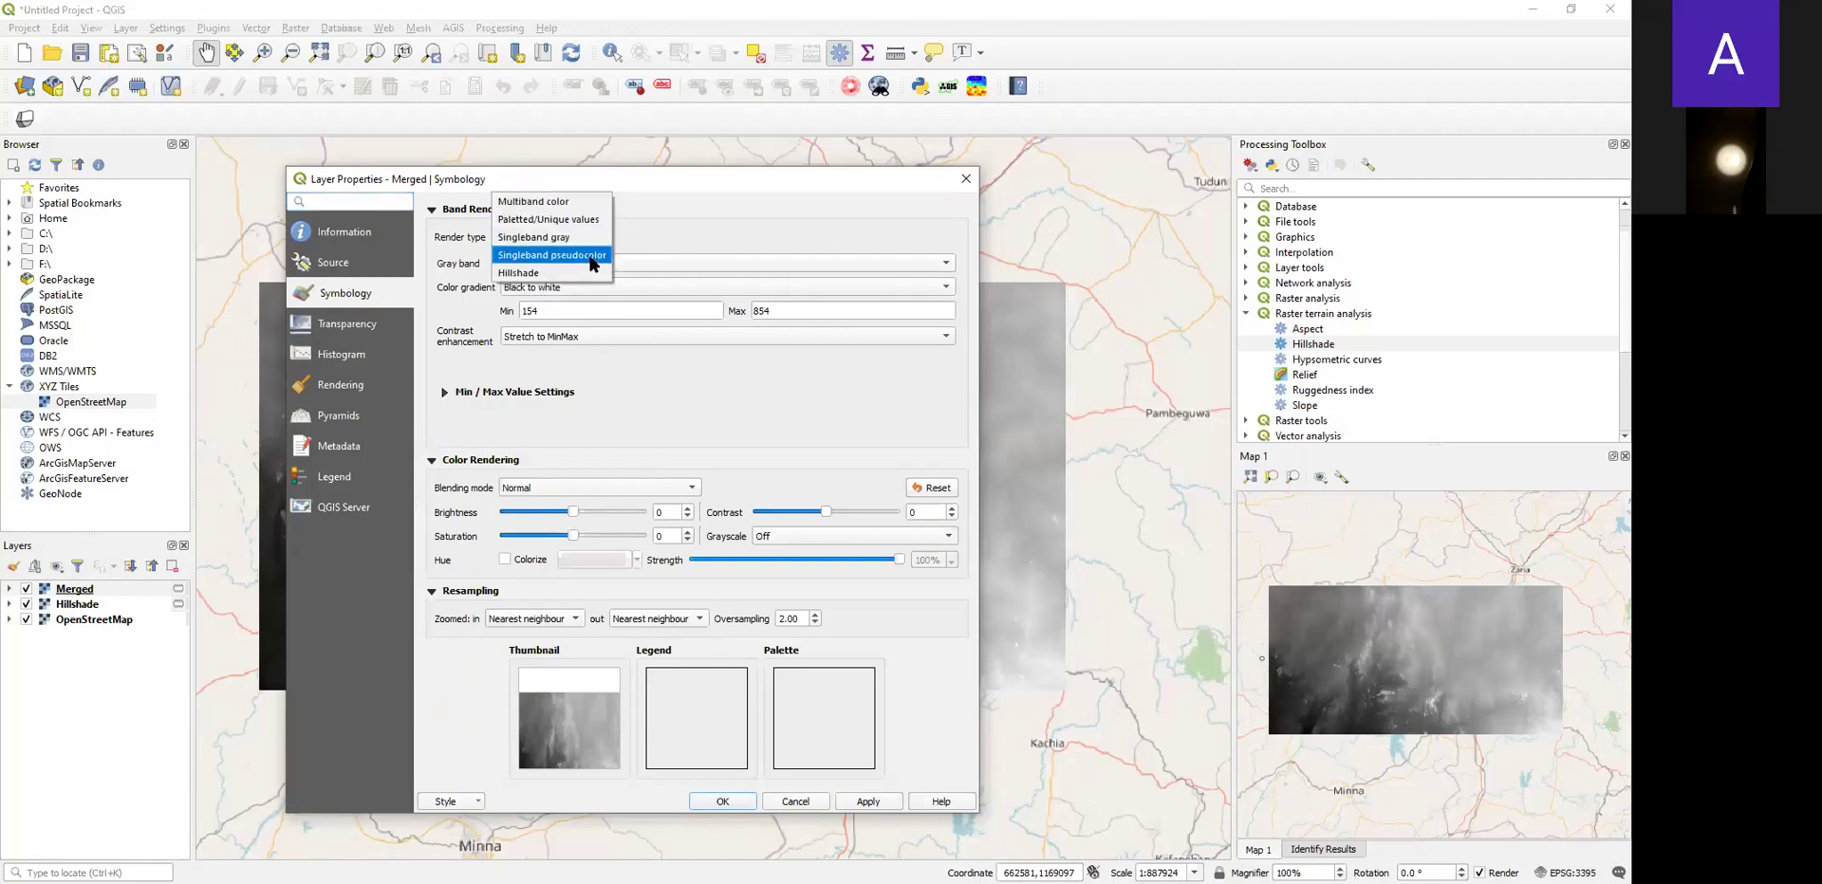
left_click(592, 256)
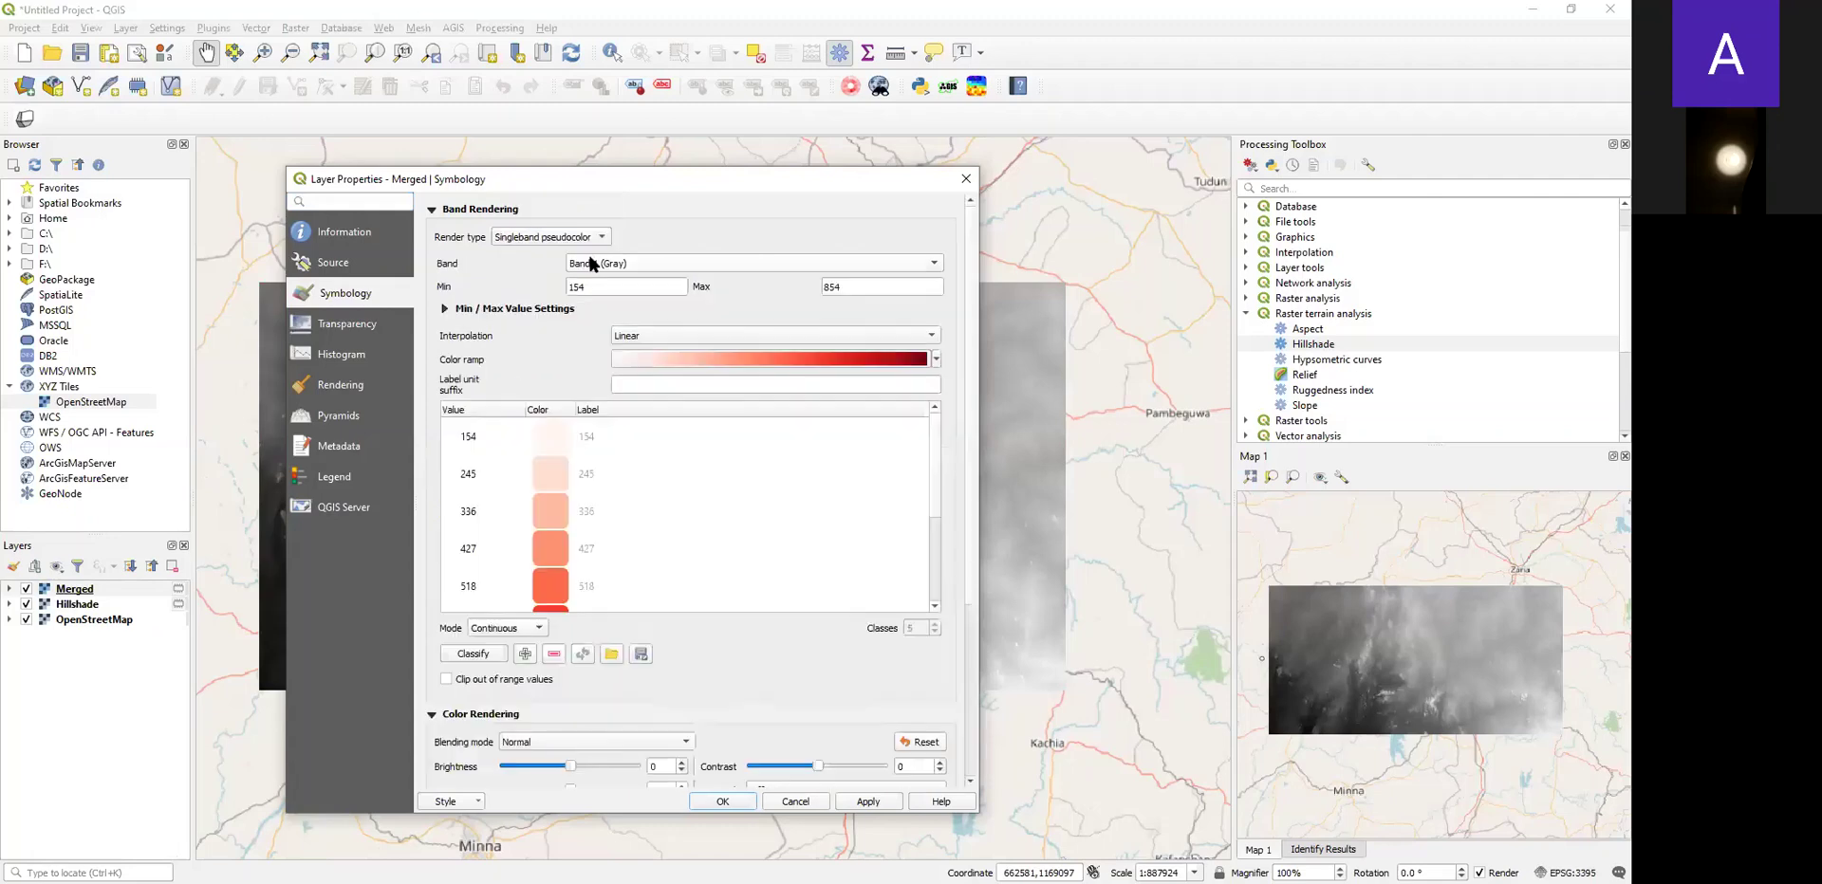
left_click(937, 362)
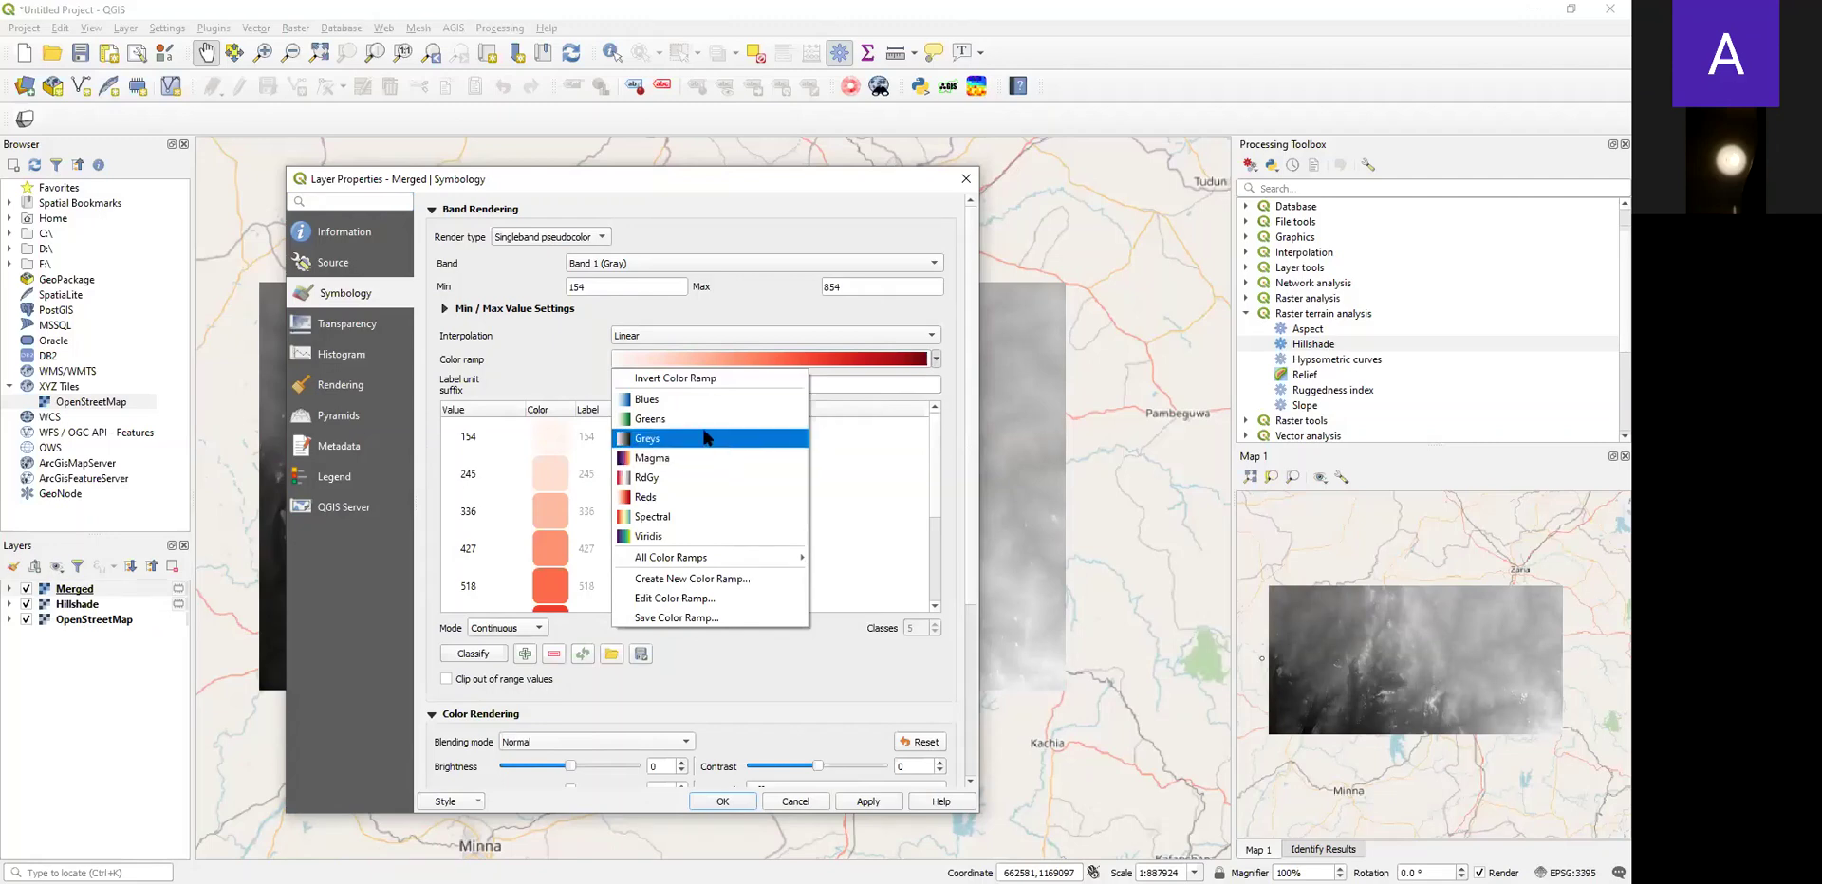
left_click(671, 495)
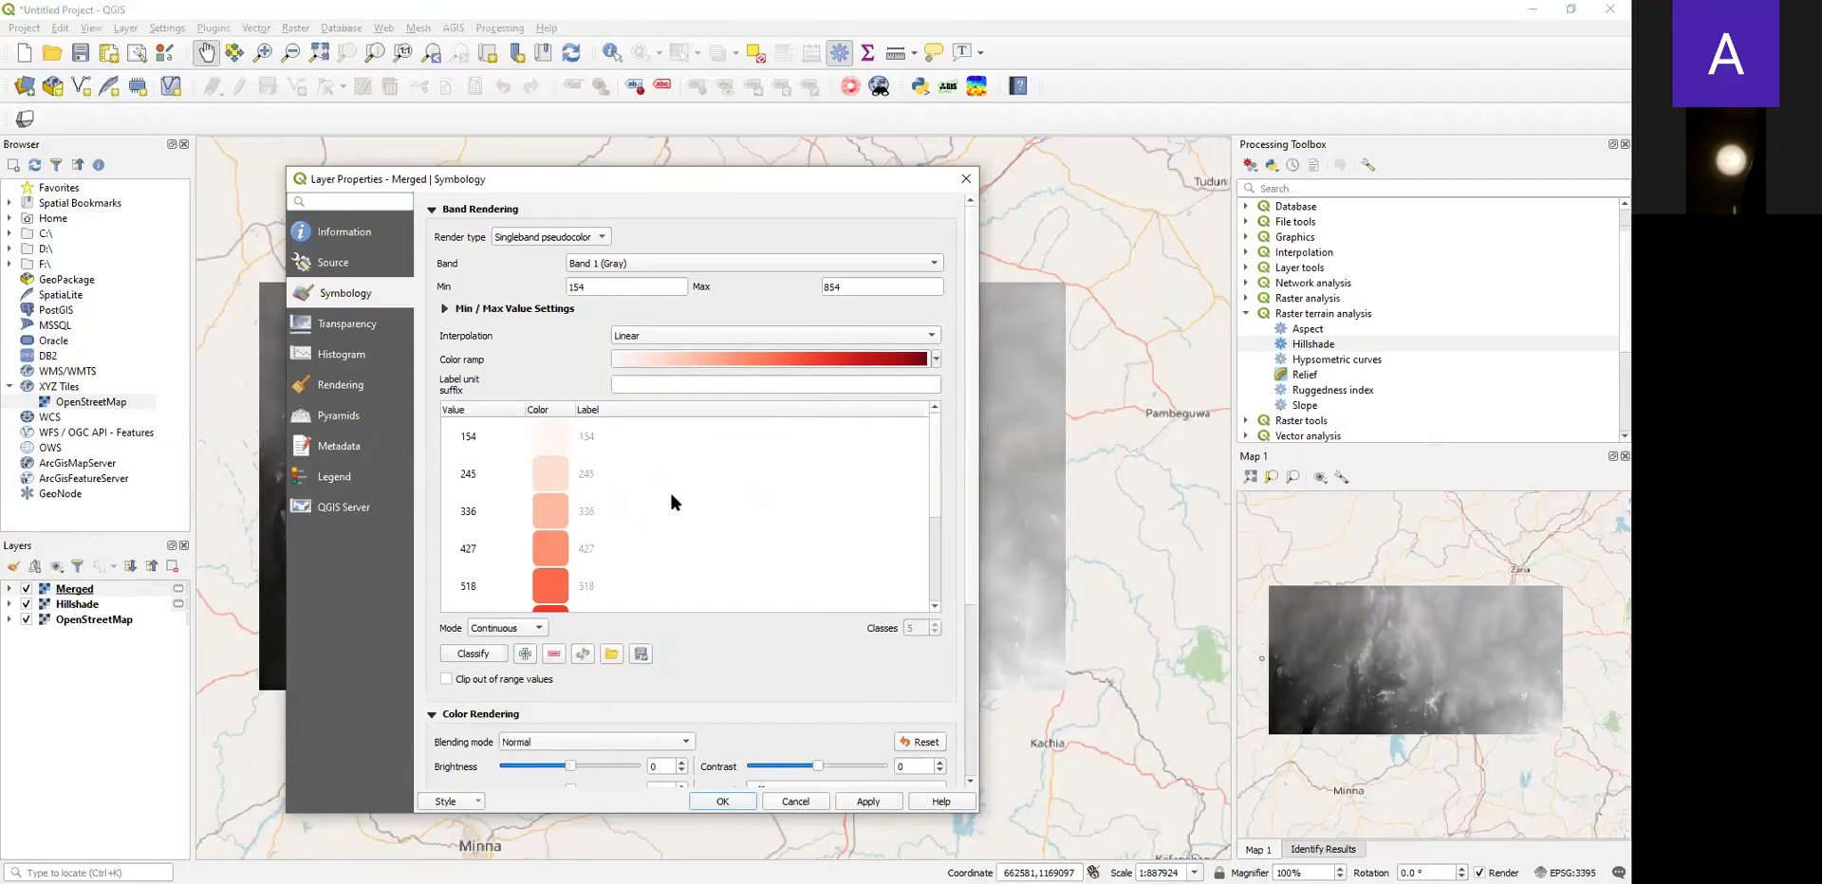
left_click(866, 801)
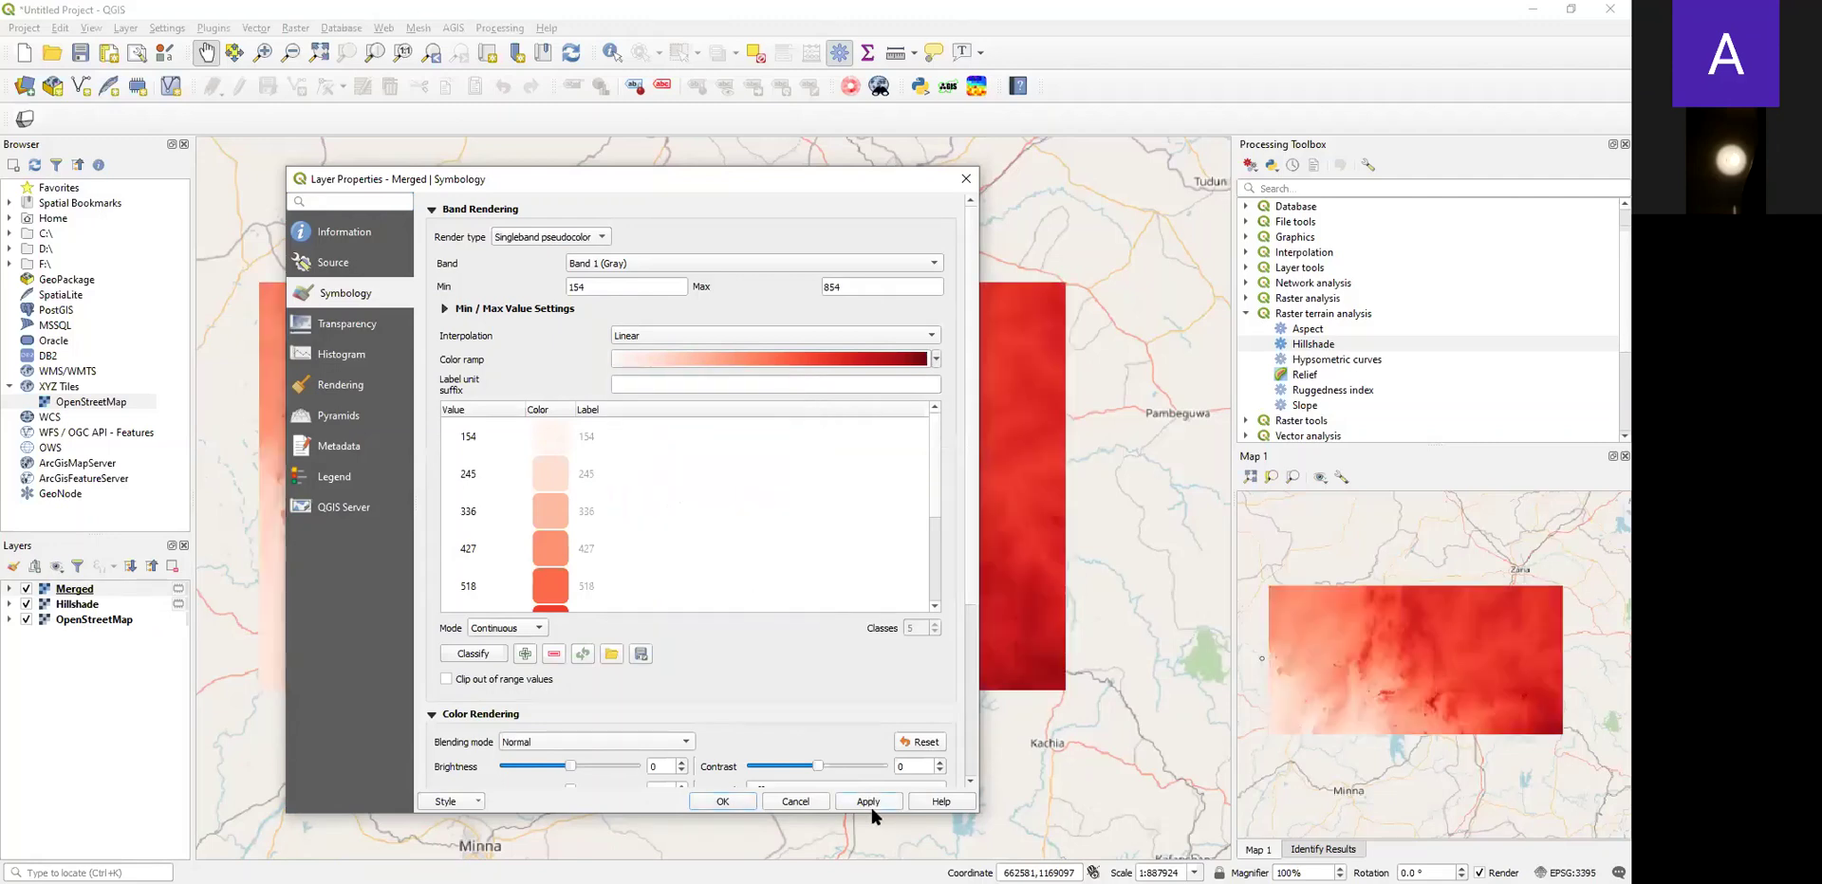
left_click(723, 801)
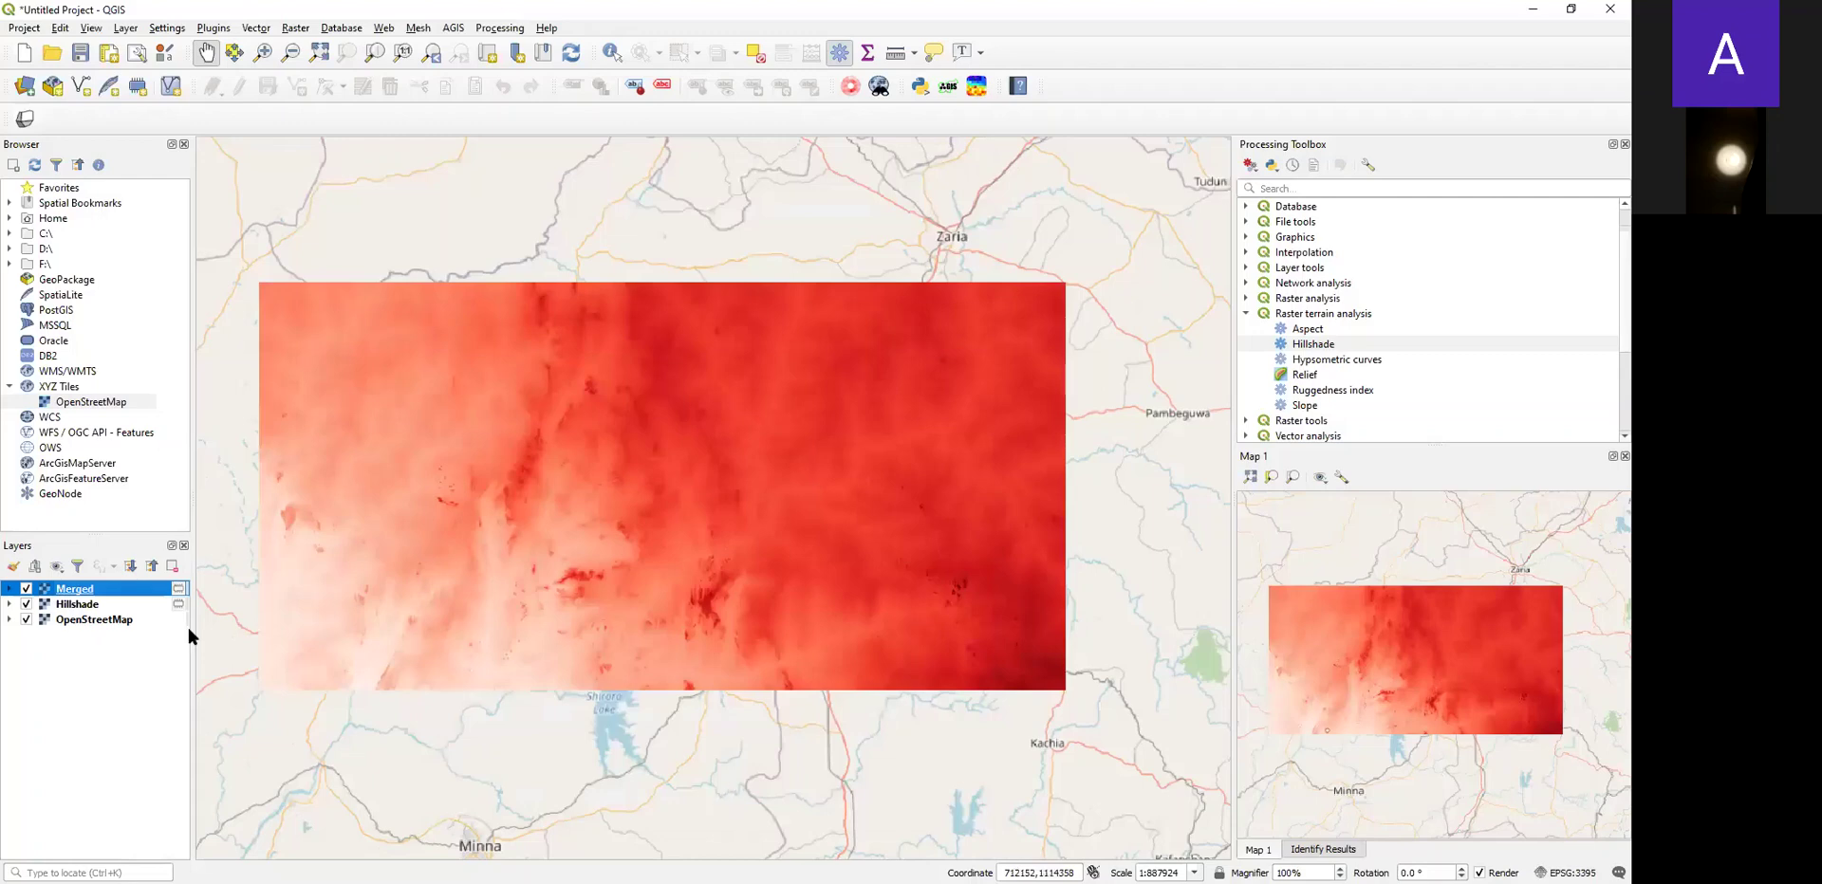
Lower the Merged layer's global opacity to 60% in its Transparency properties.
right_click(81, 594)
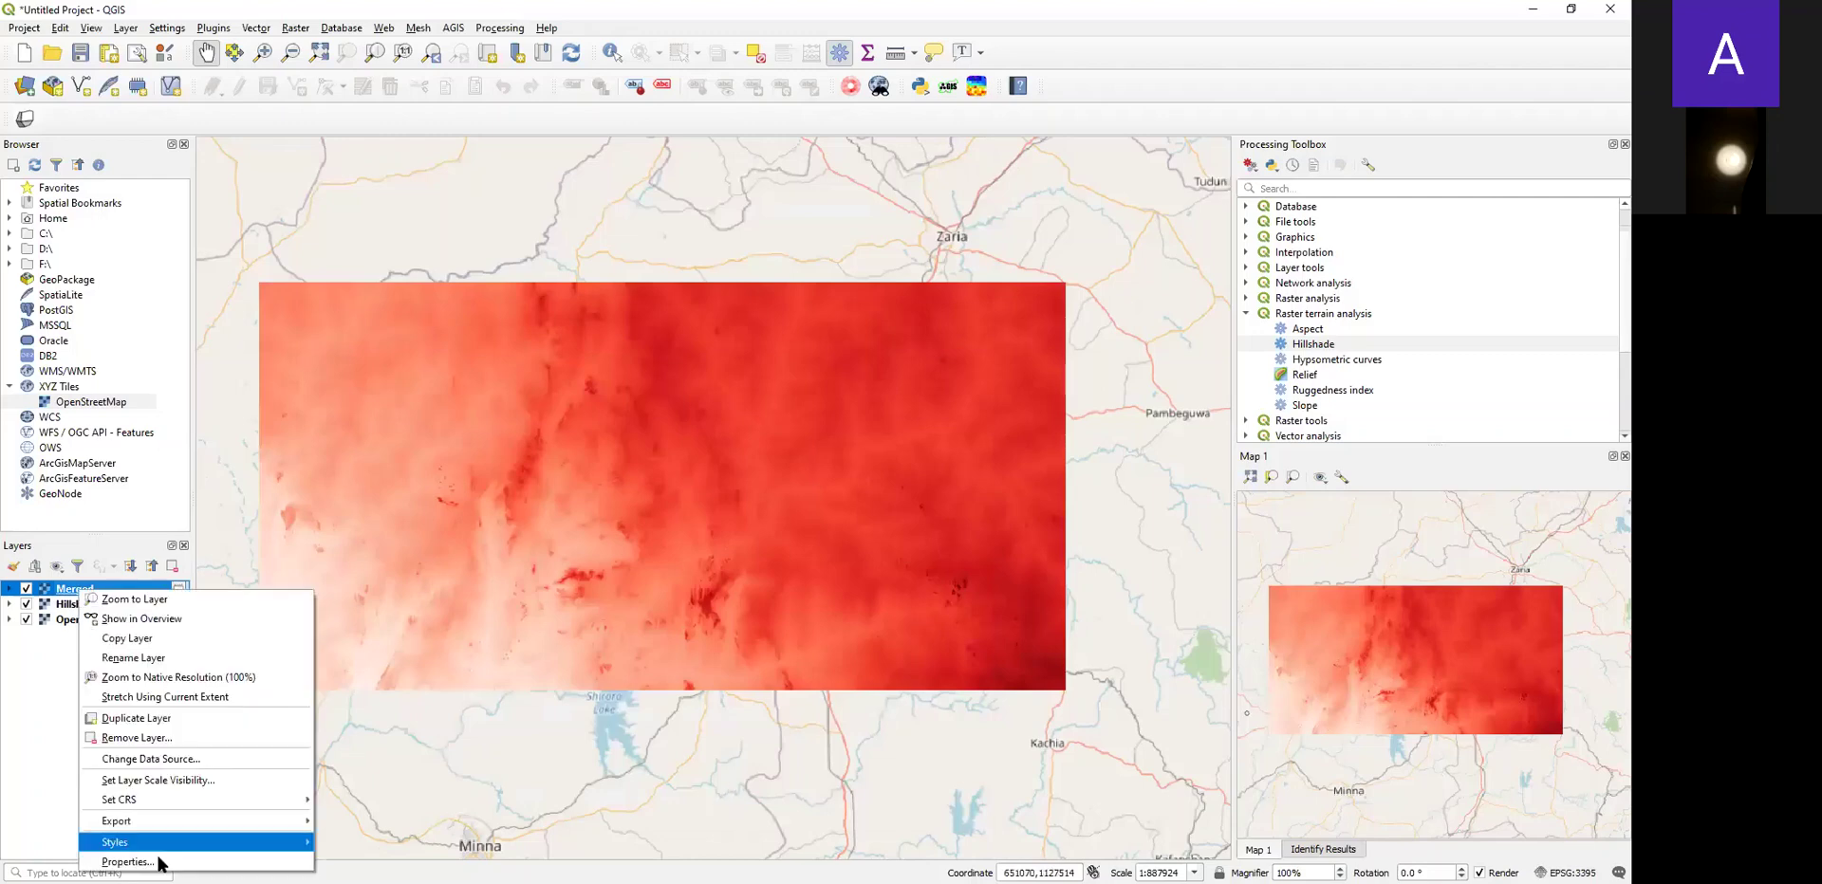
left_click(142, 862)
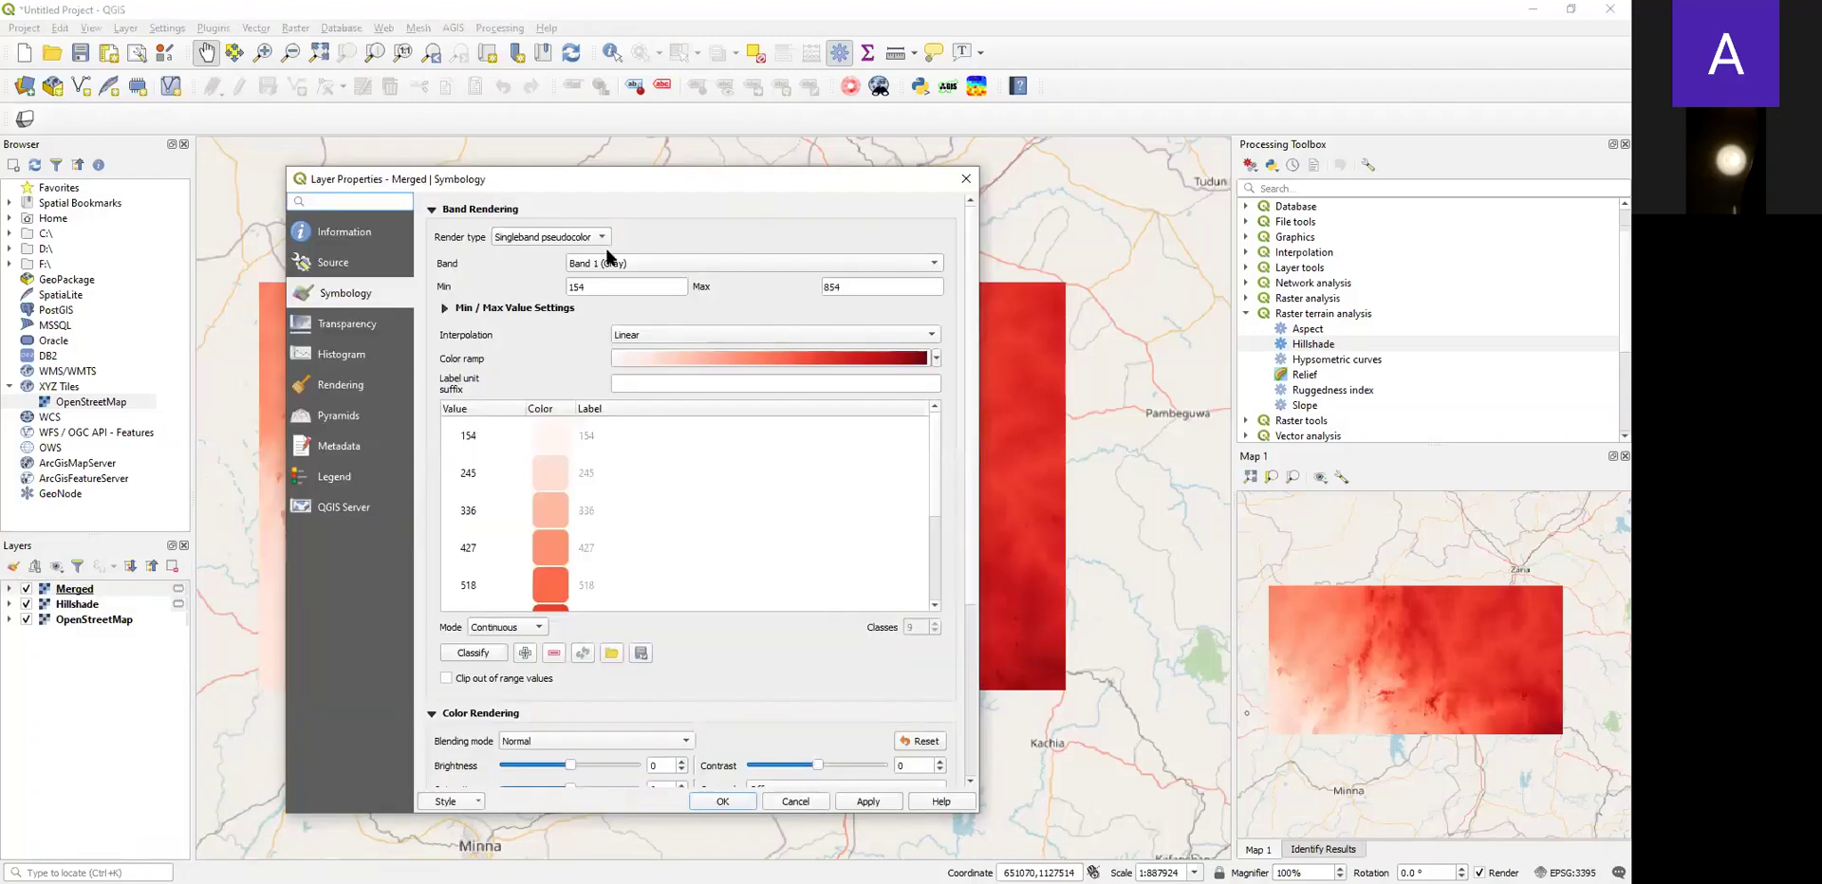
left_click(349, 325)
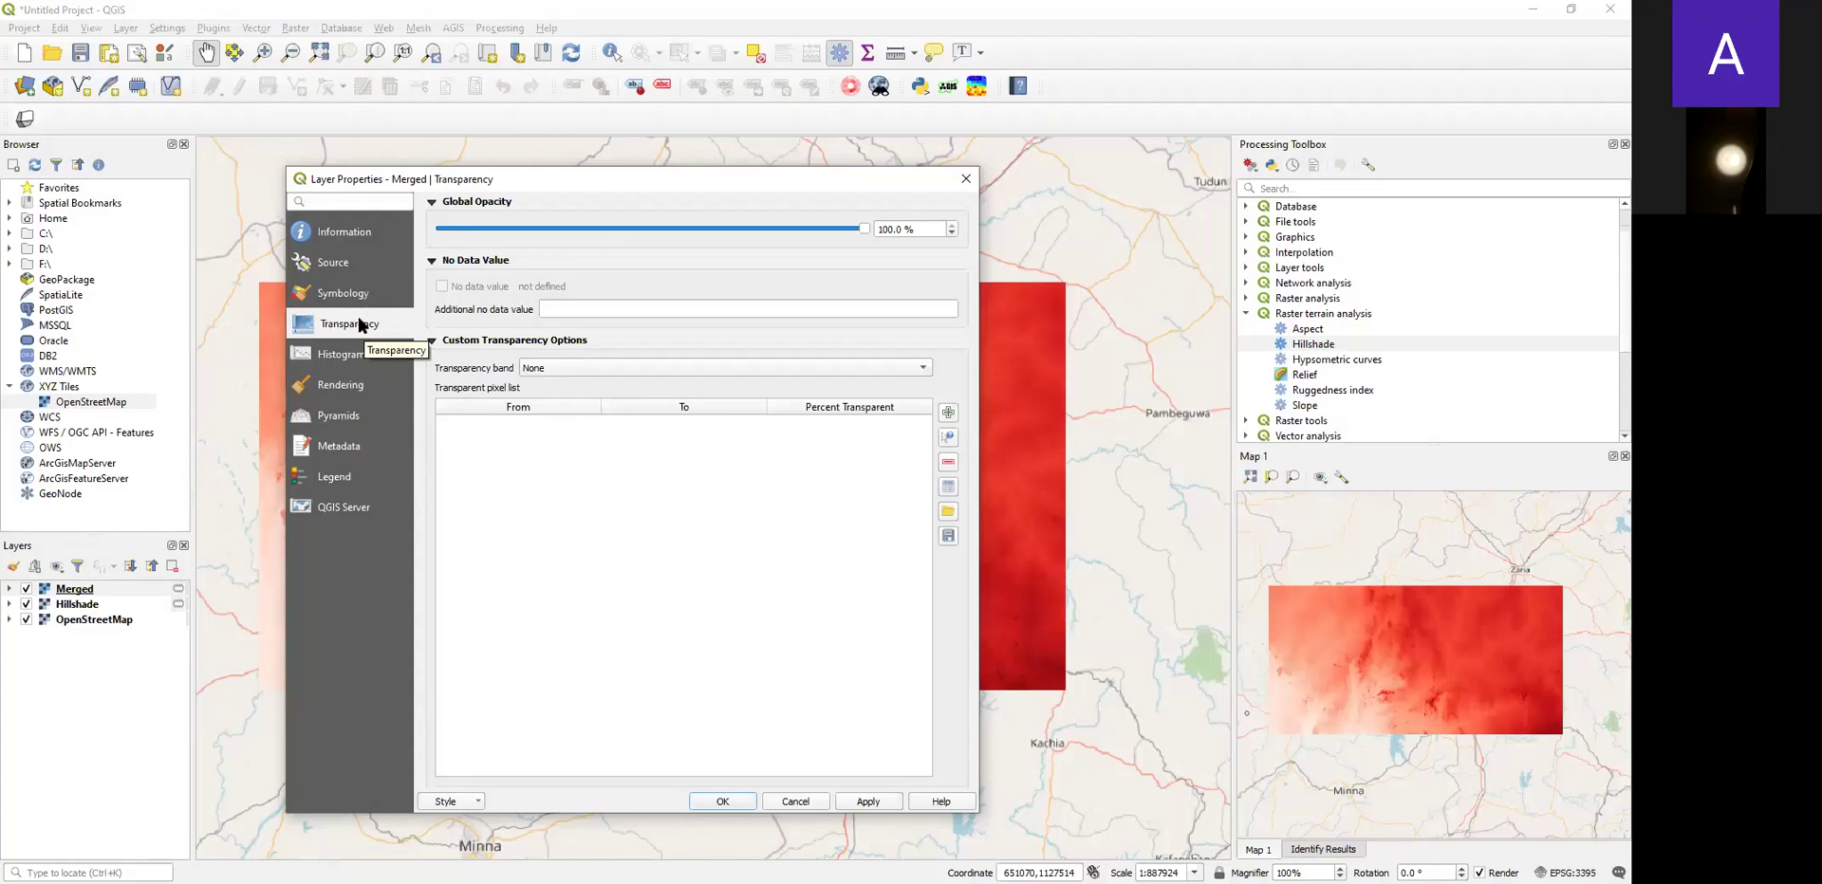
left_click(708, 229)
left_click(707, 228)
left_click(706, 229)
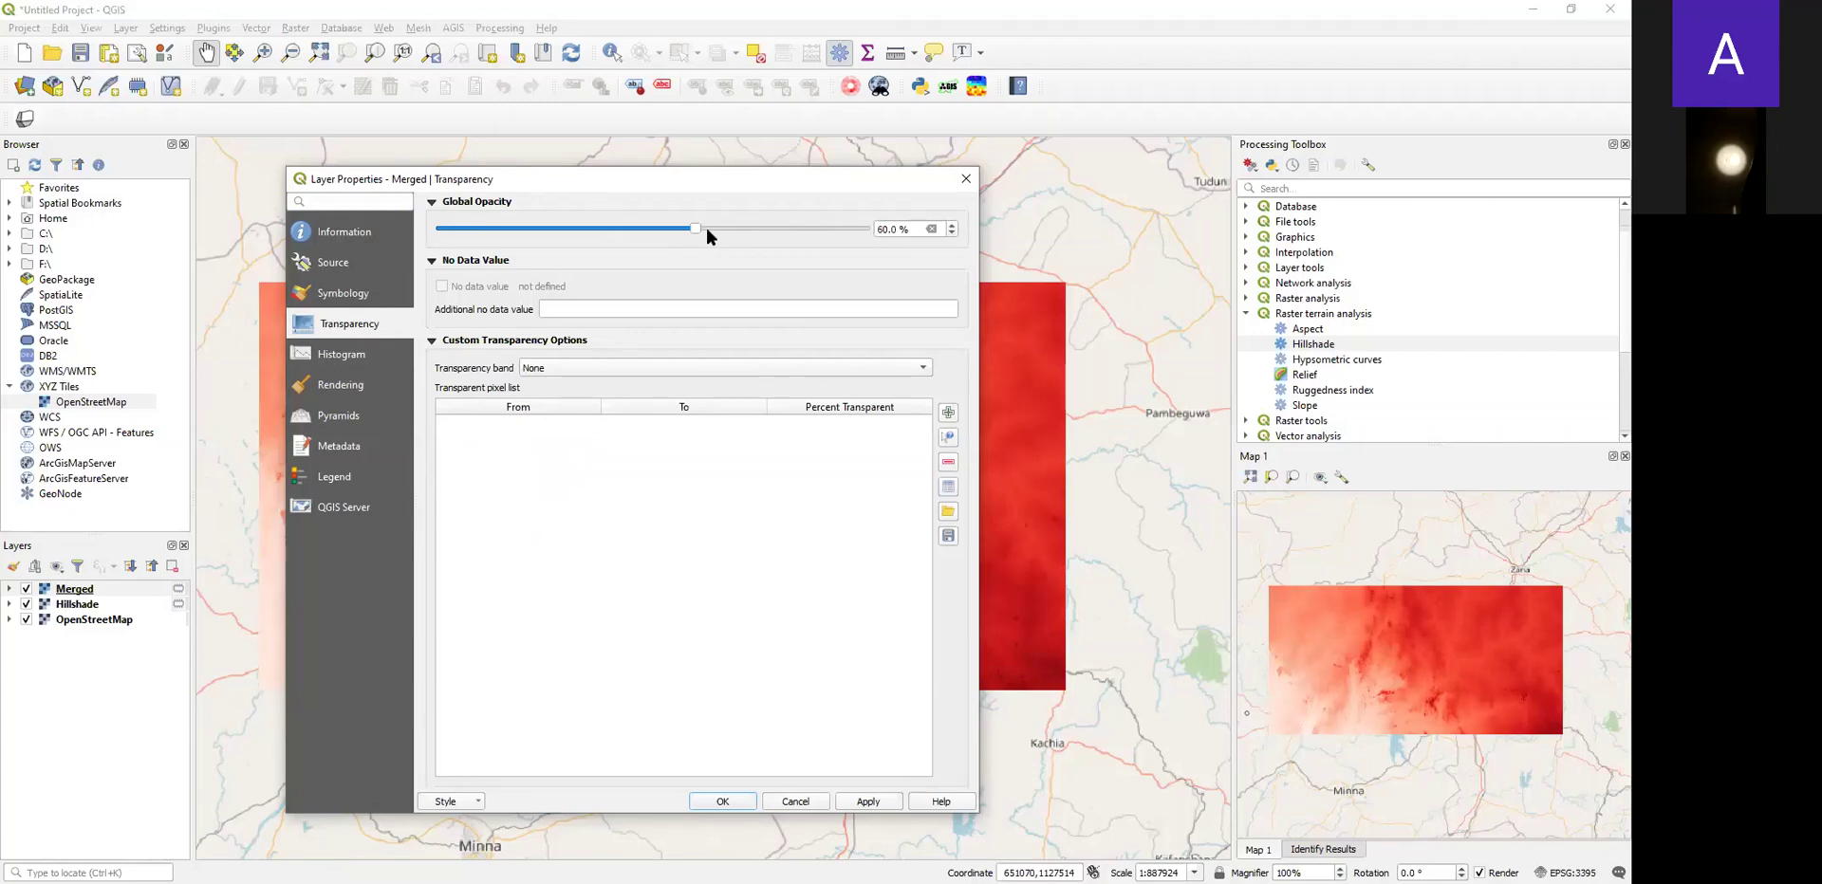
left_click(725, 802)
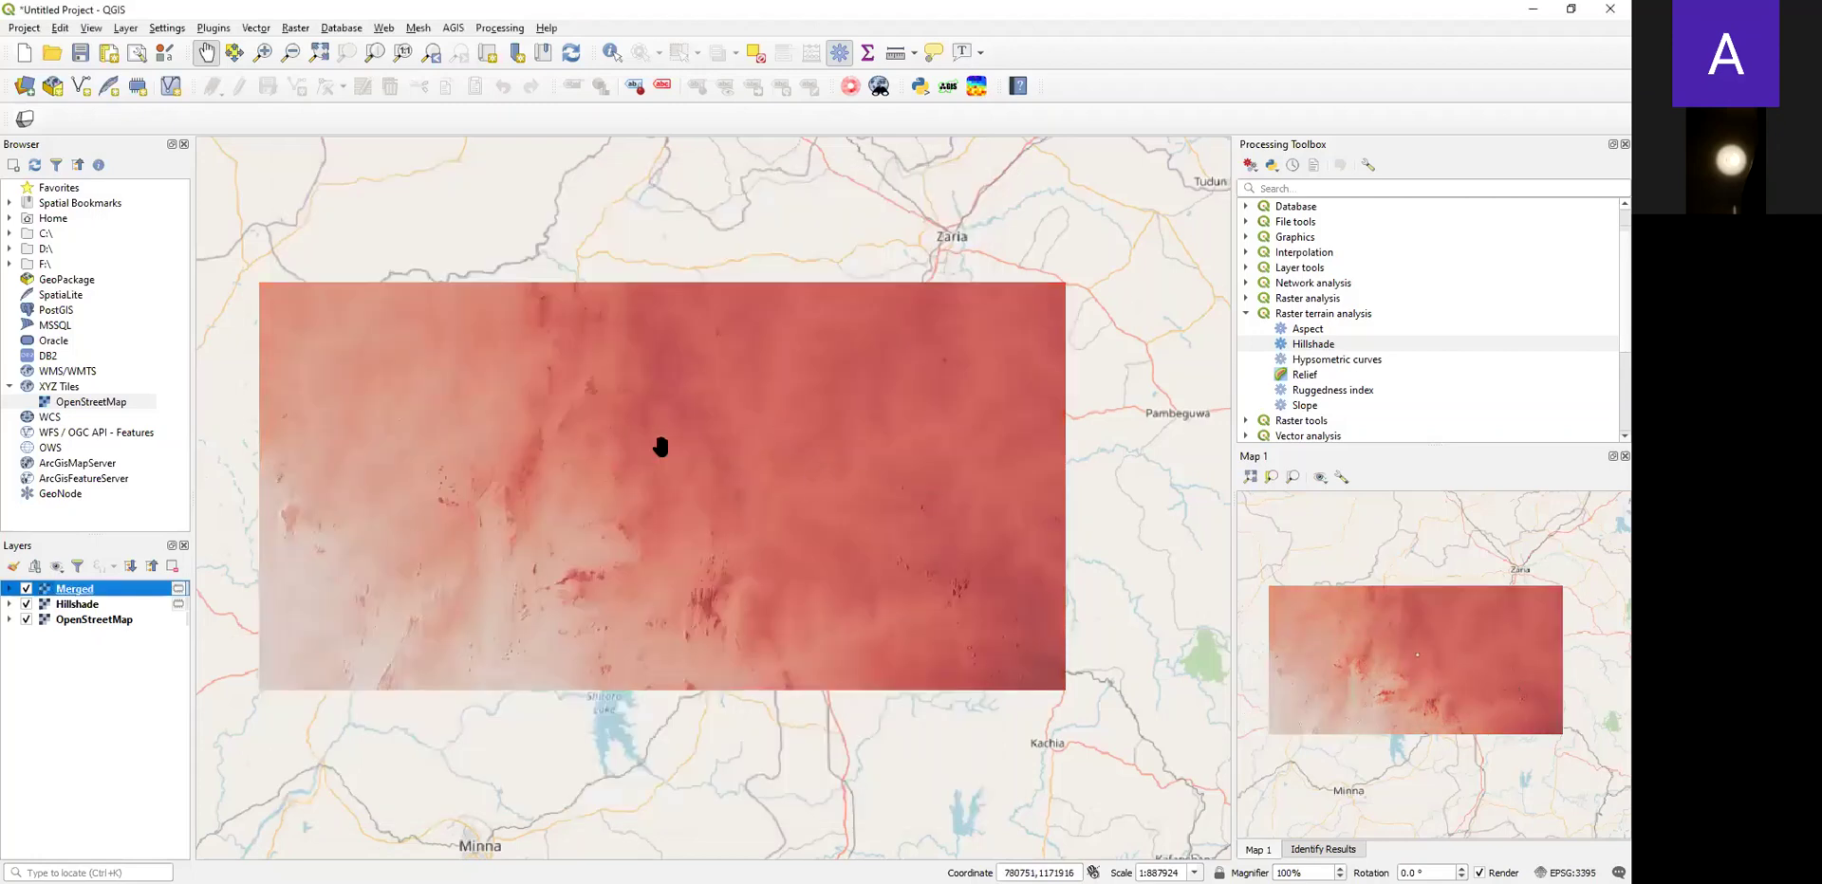
scroll(754, 489, "up", 1)
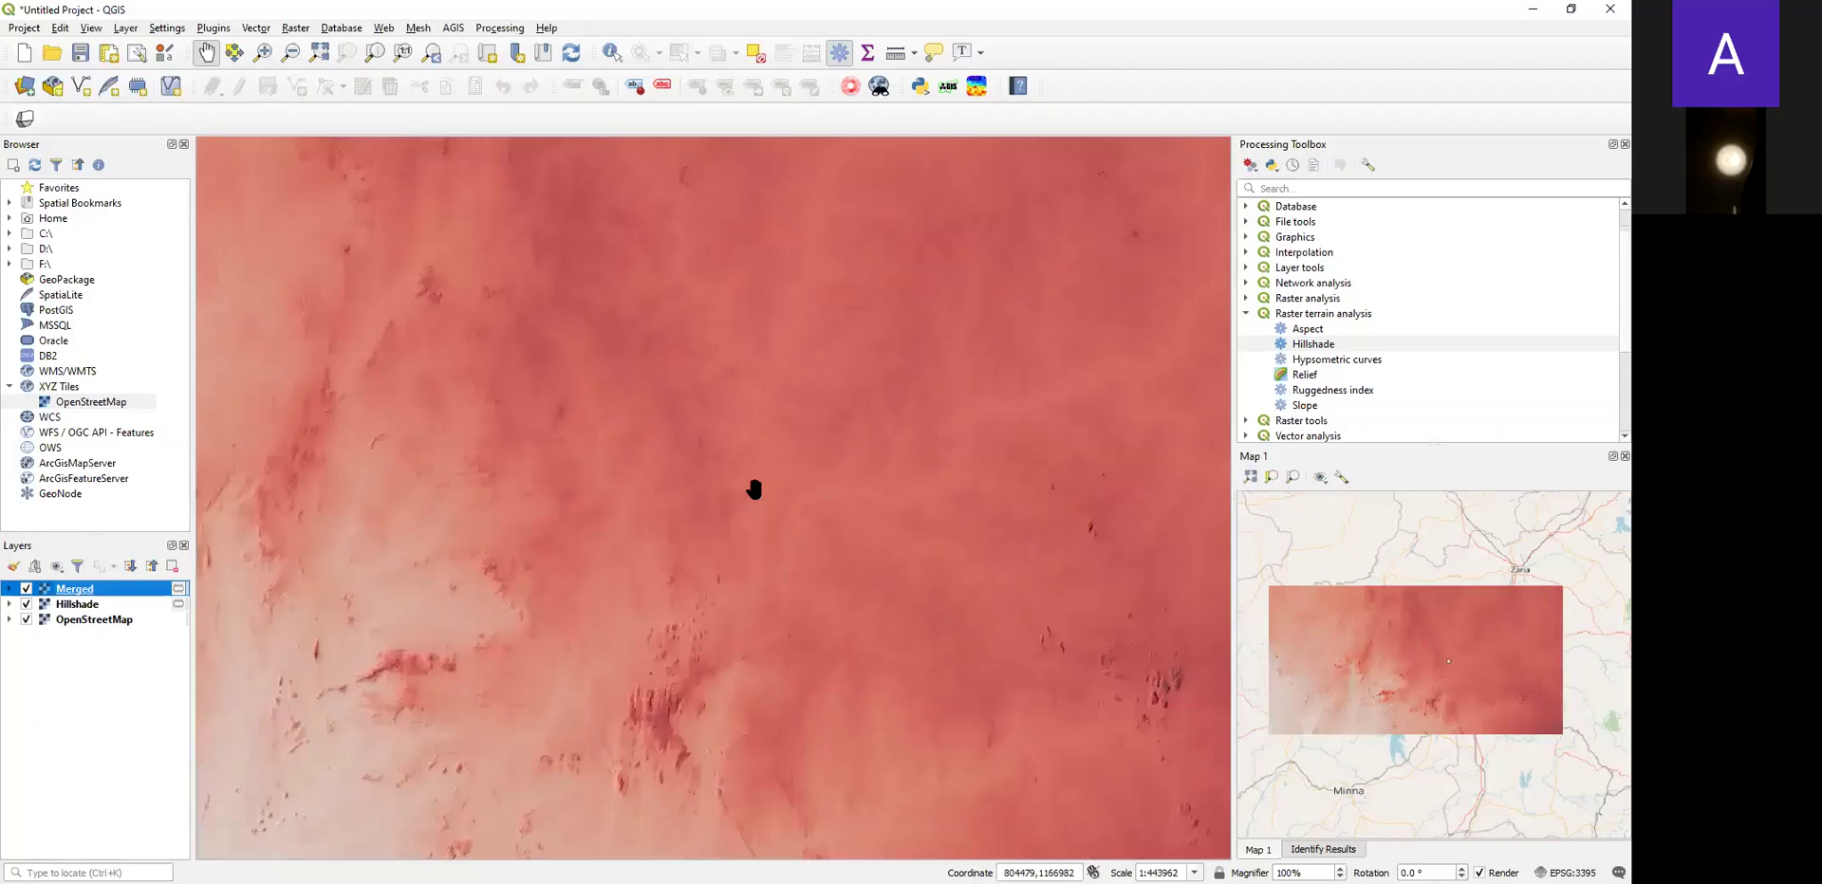
scroll(755, 489, "down", 1)
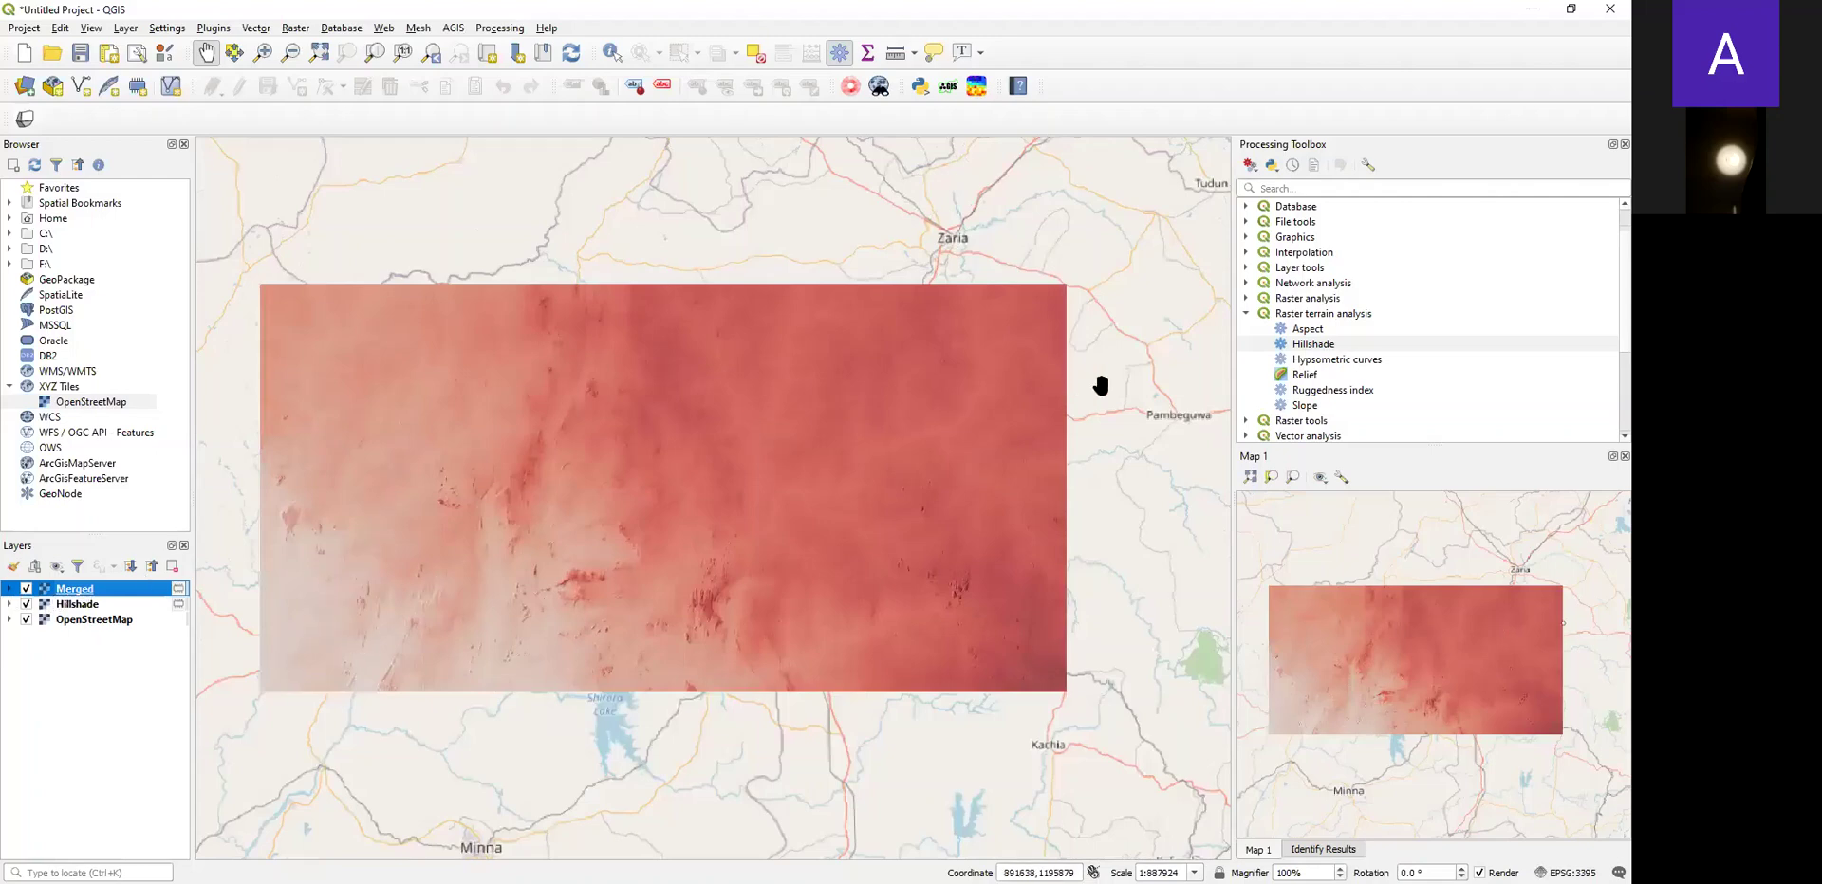
Run the Relief tool on Merged with automatically generated relief classes, adding a Relief layer.
double_click(1309, 380)
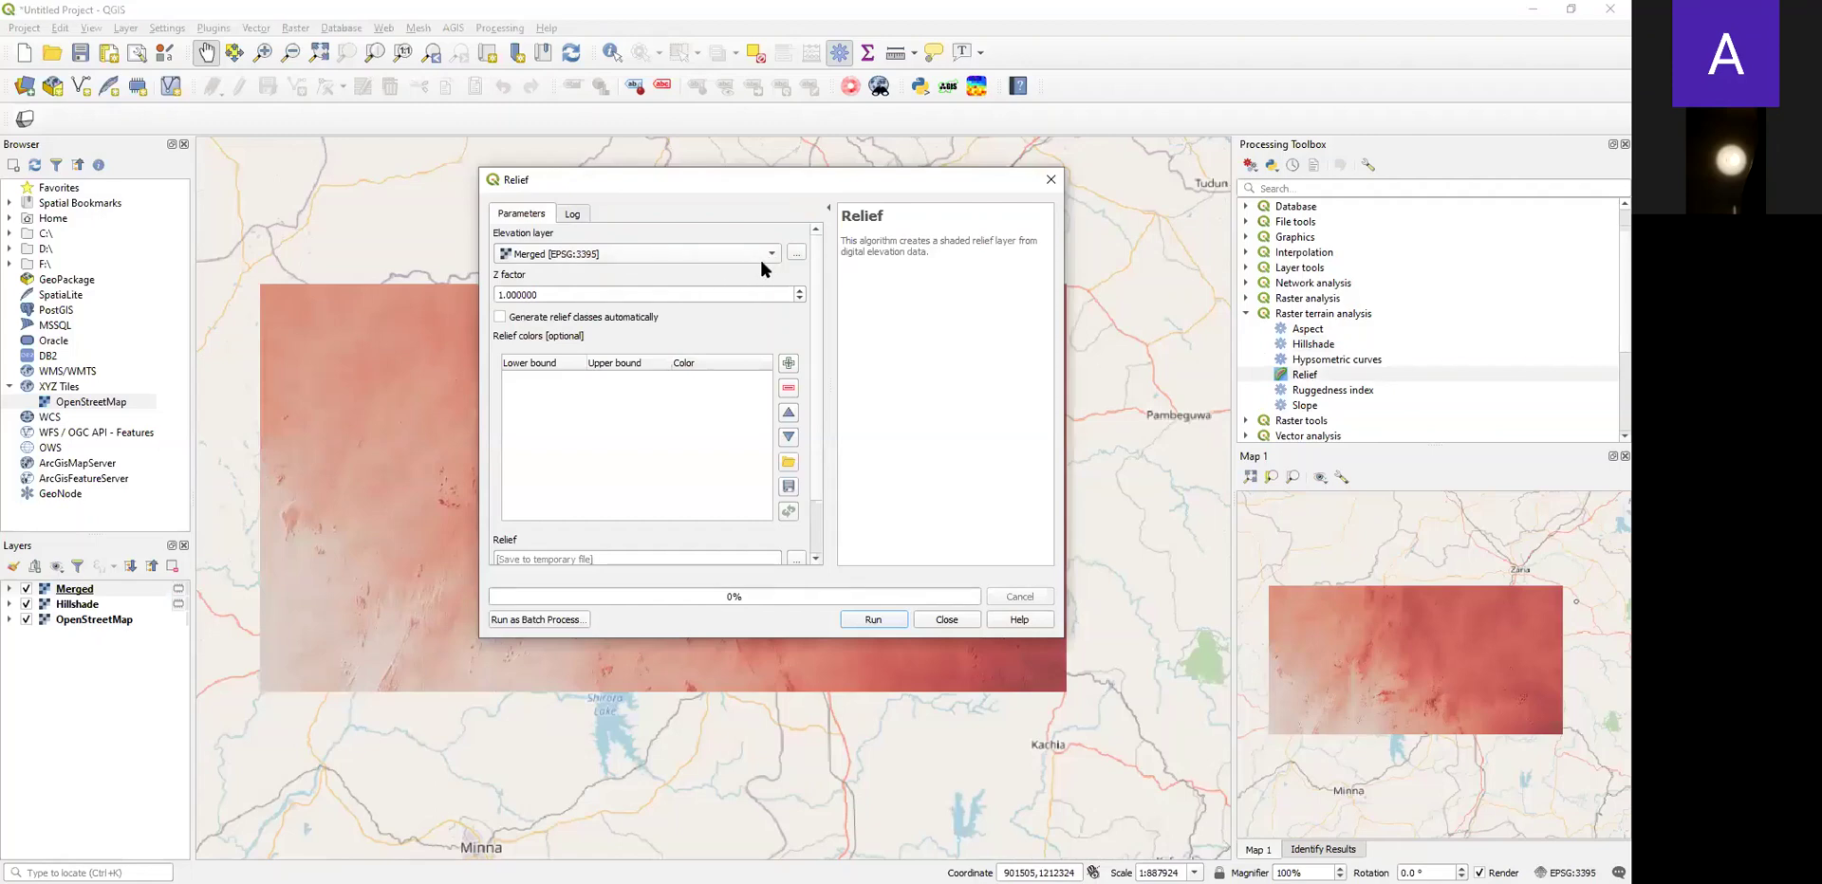
left_click(500, 319)
scroll(814, 418, "down", 1)
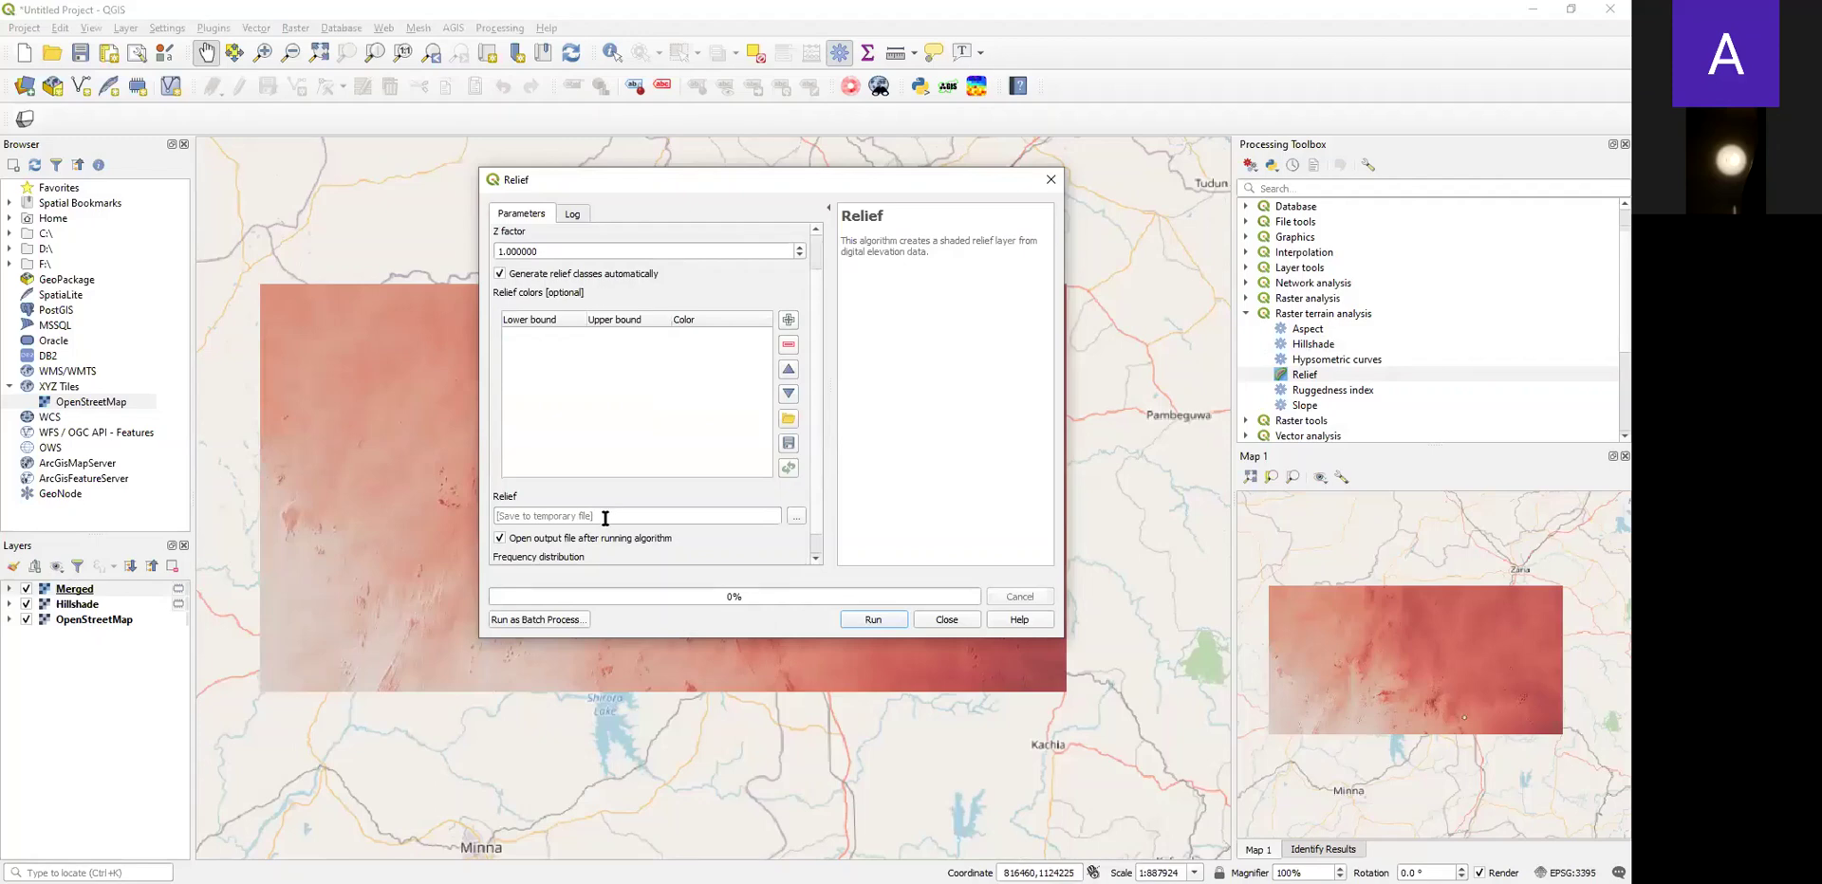
left_click(860, 624)
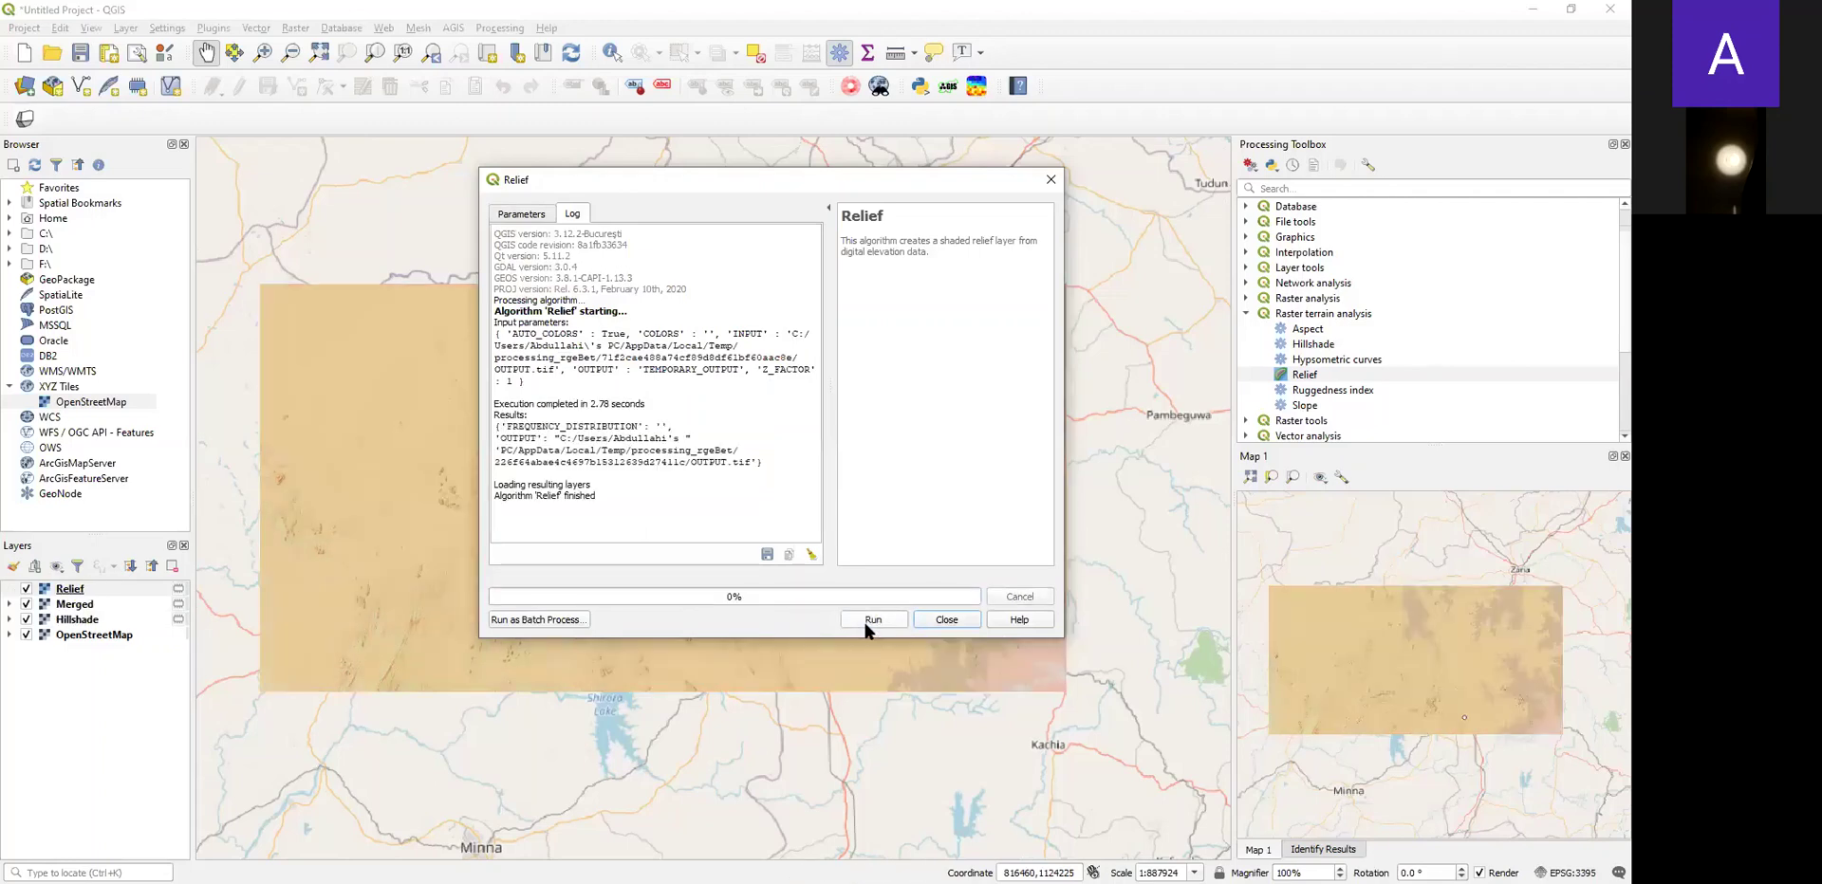
left_click(956, 622)
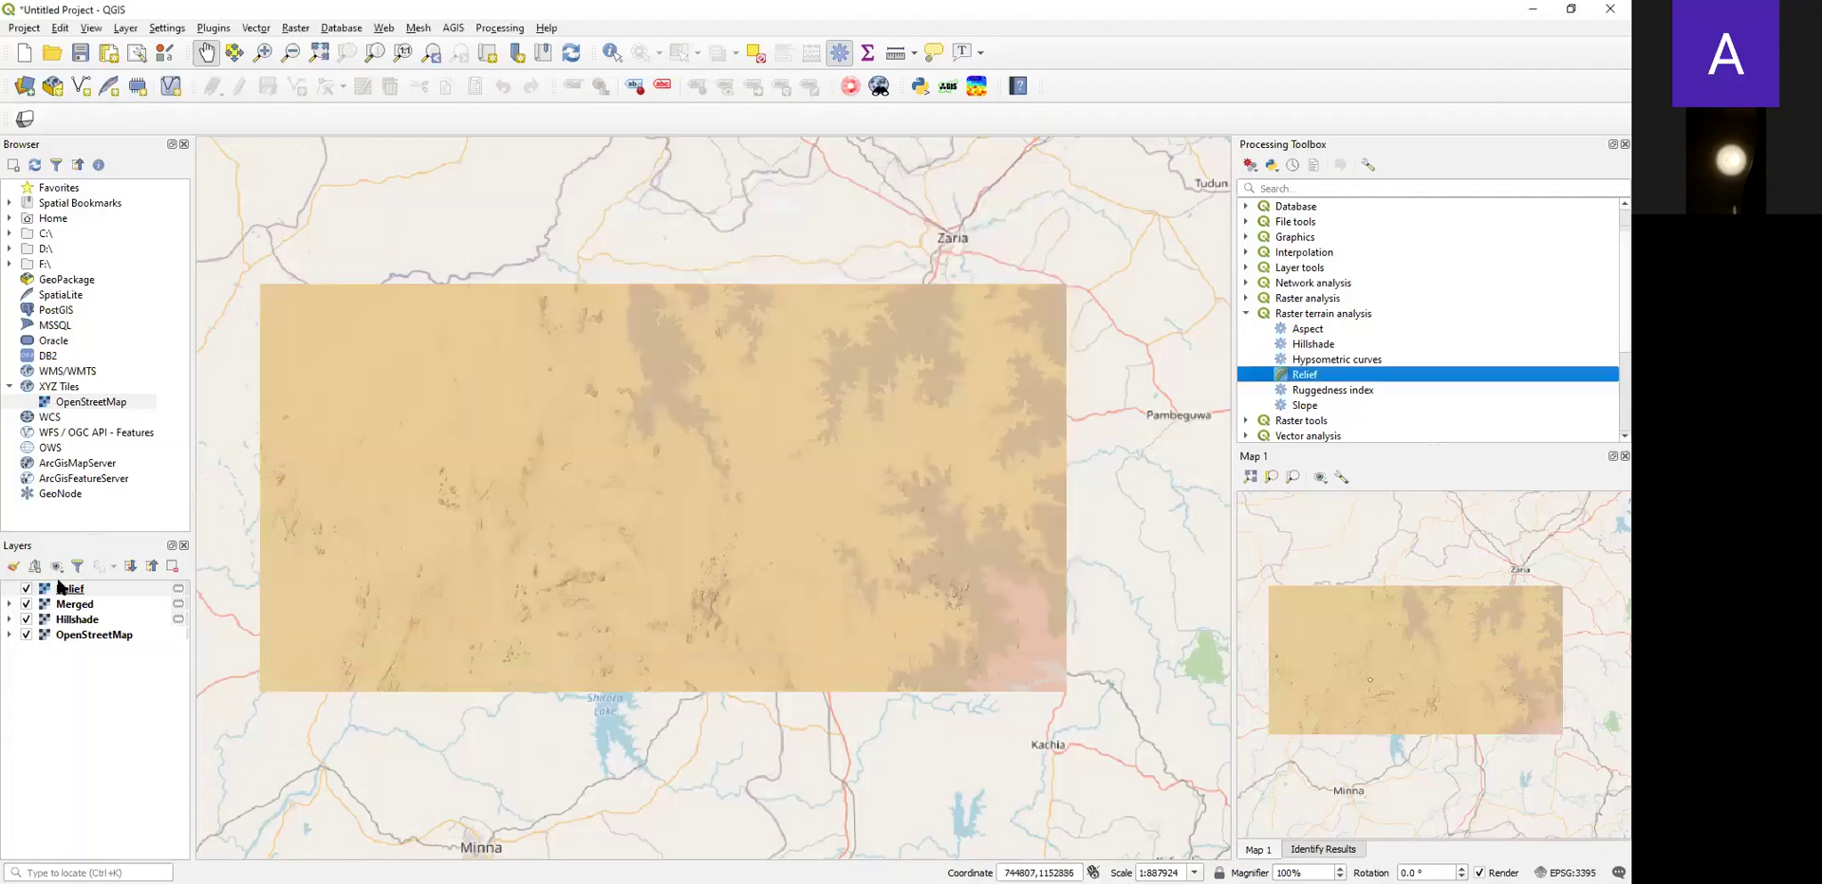
scroll(611, 490, "up", 1)
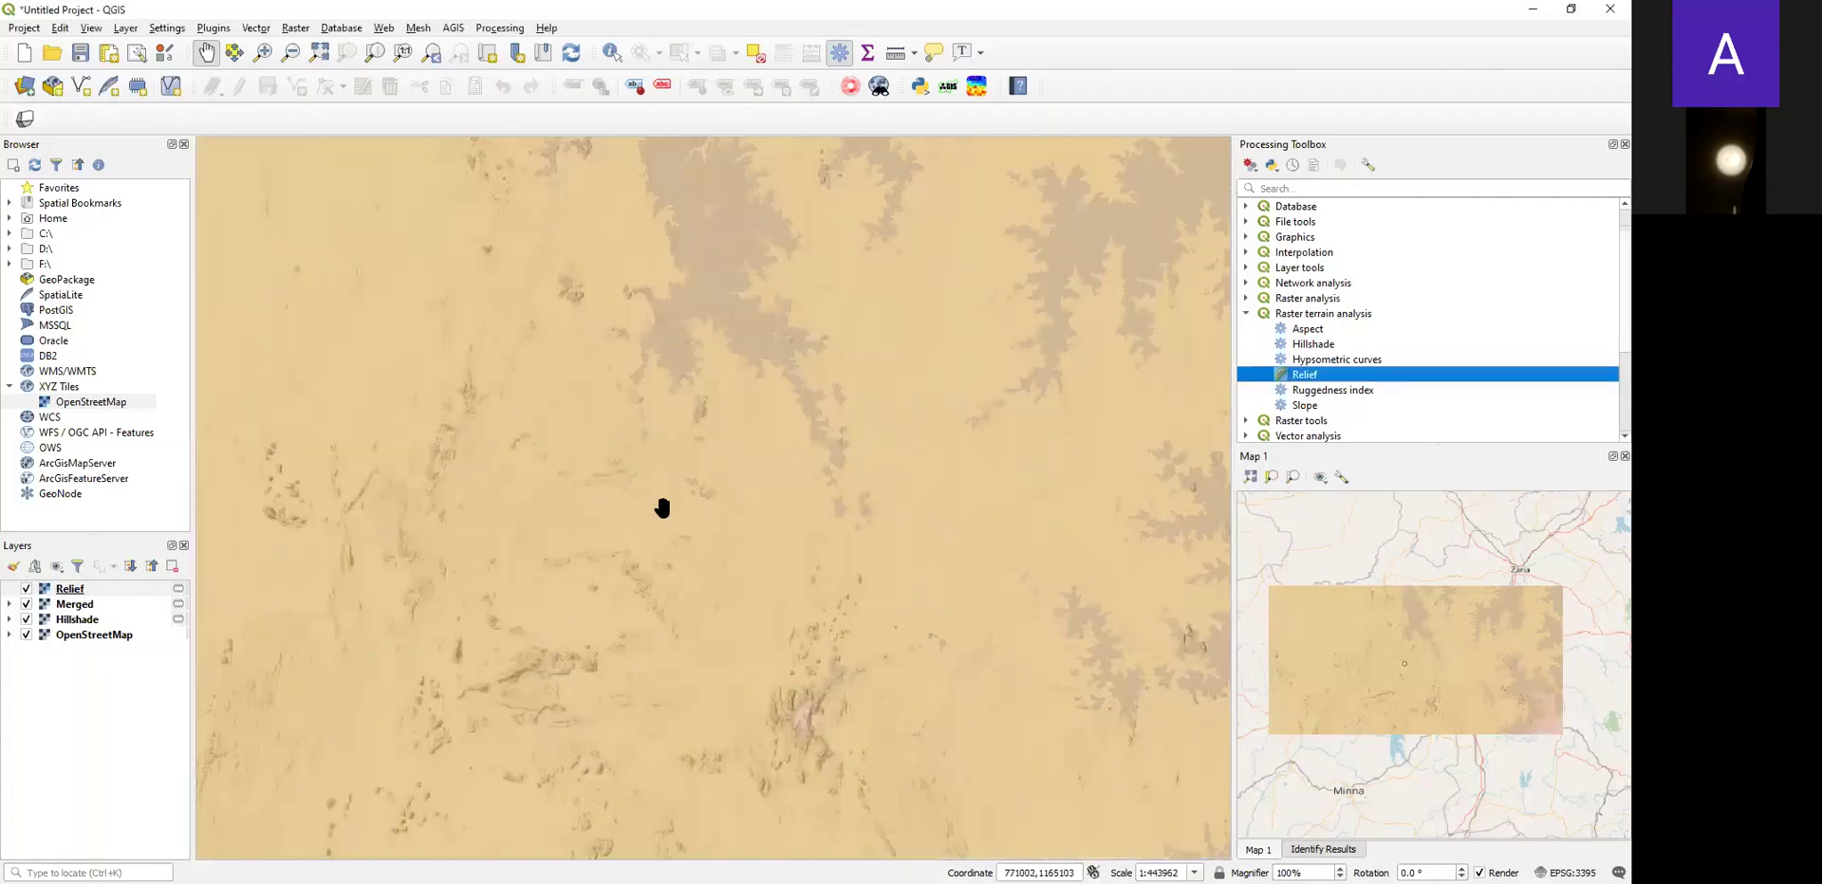
scroll(661, 510, "down", 1)
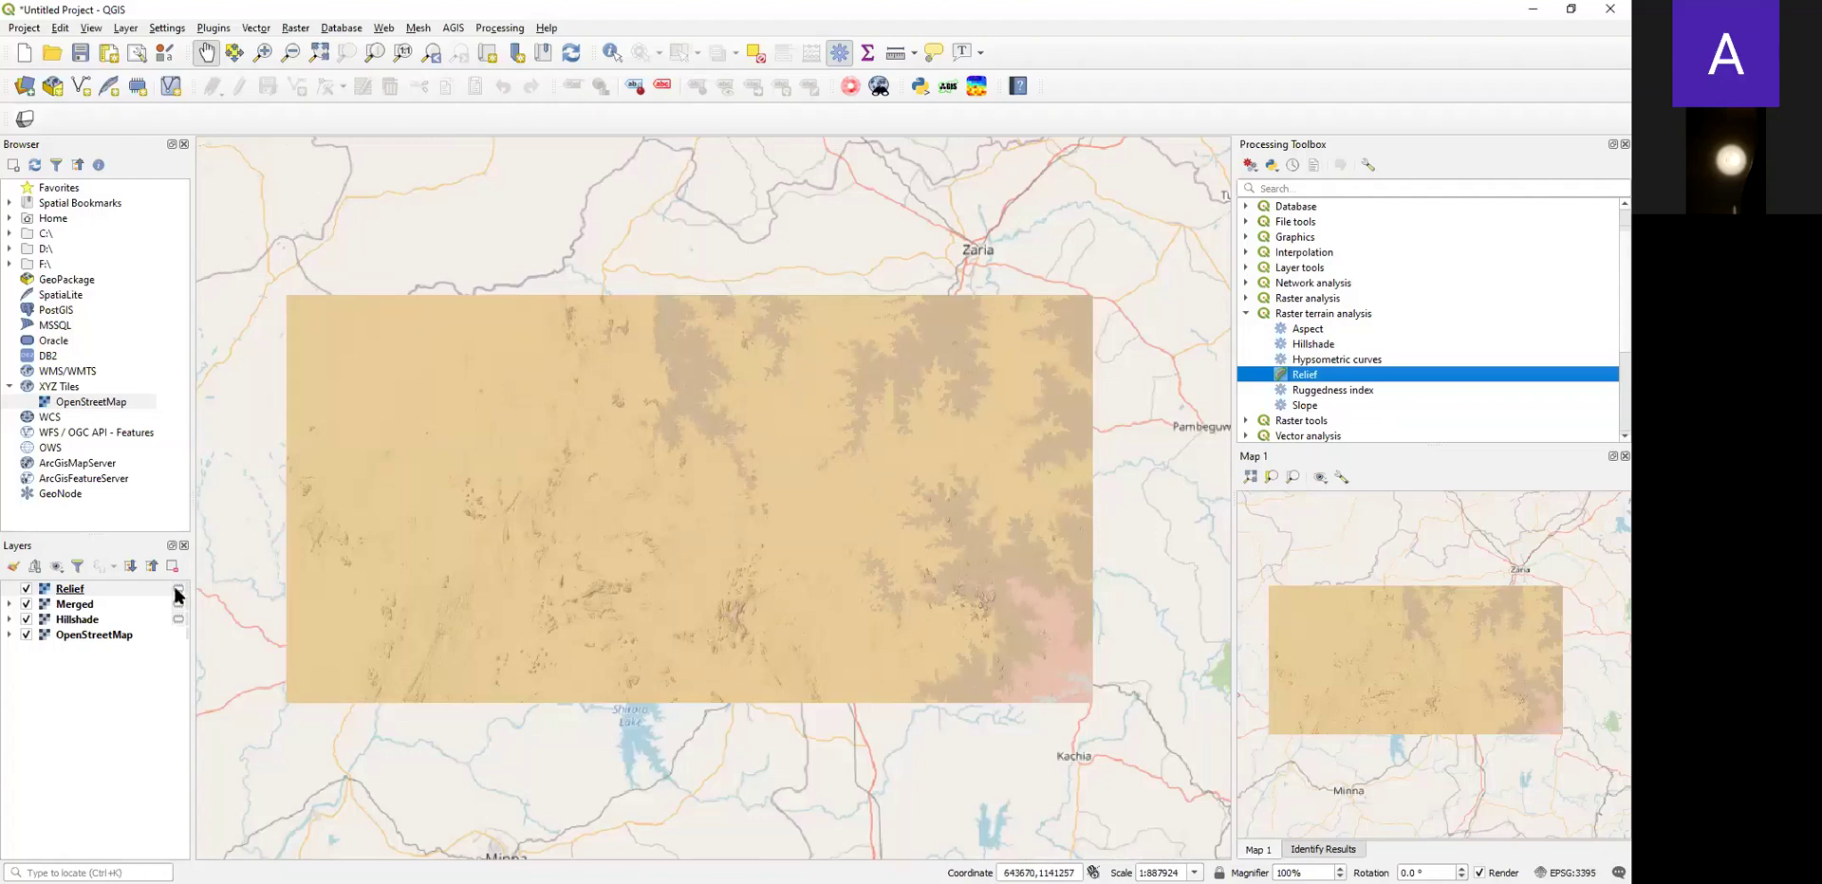
right_click(66, 590)
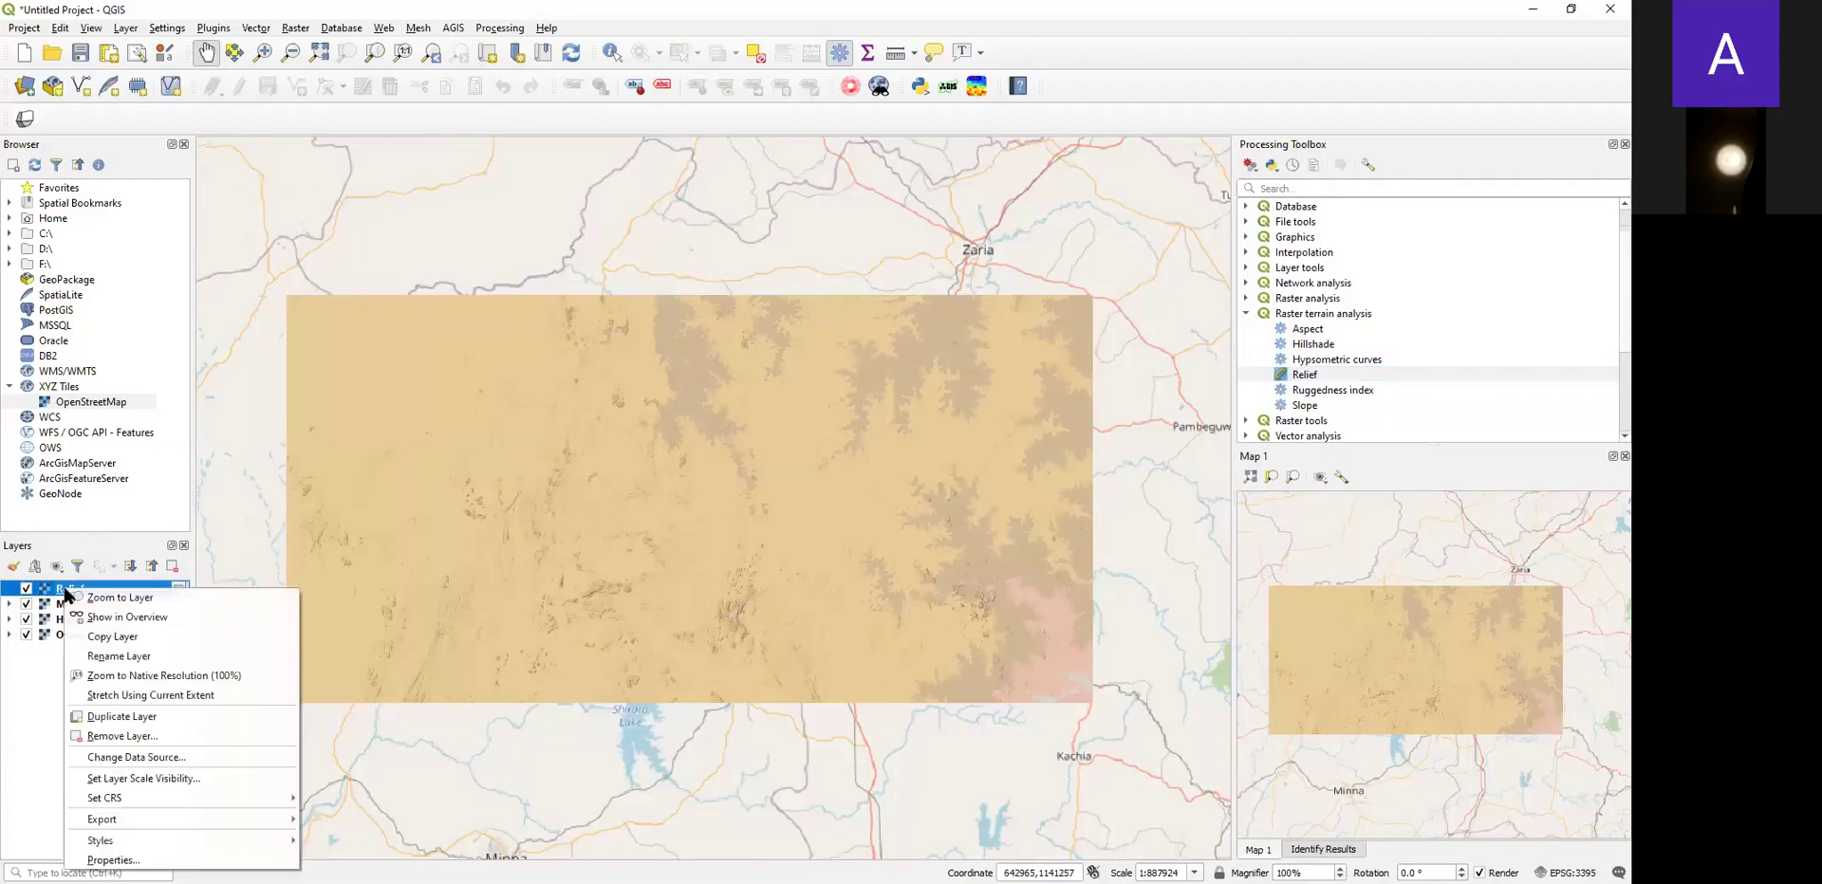
left_click(130, 860)
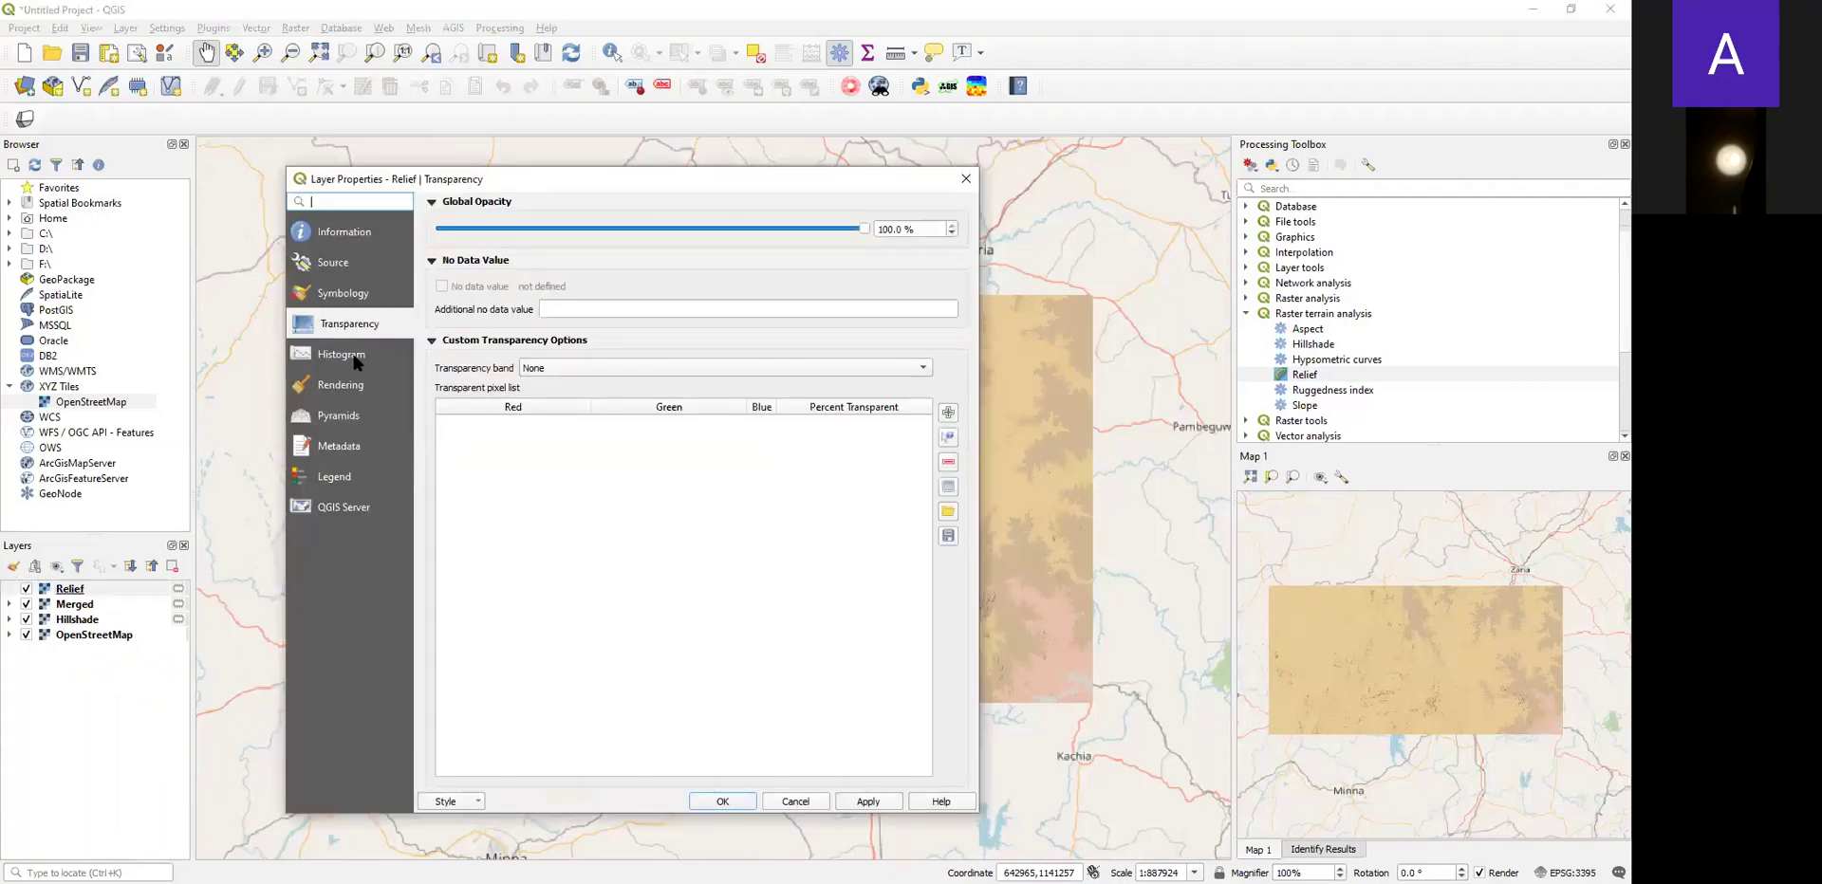
left_click(342, 294)
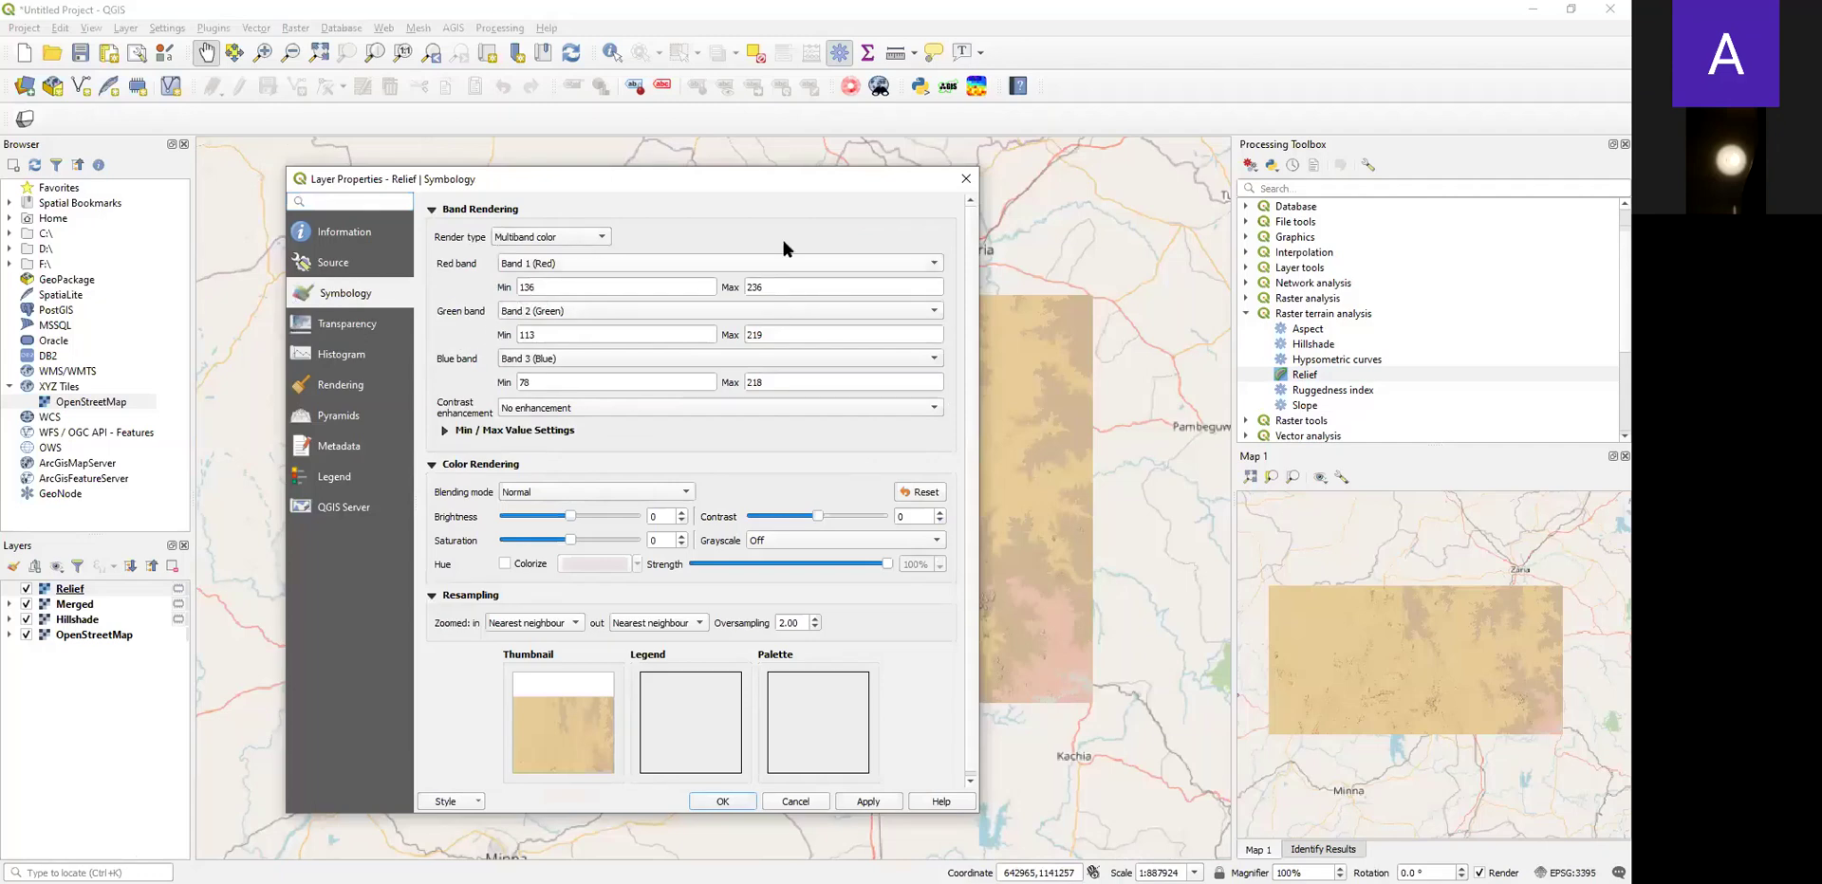
left_click(965, 179)
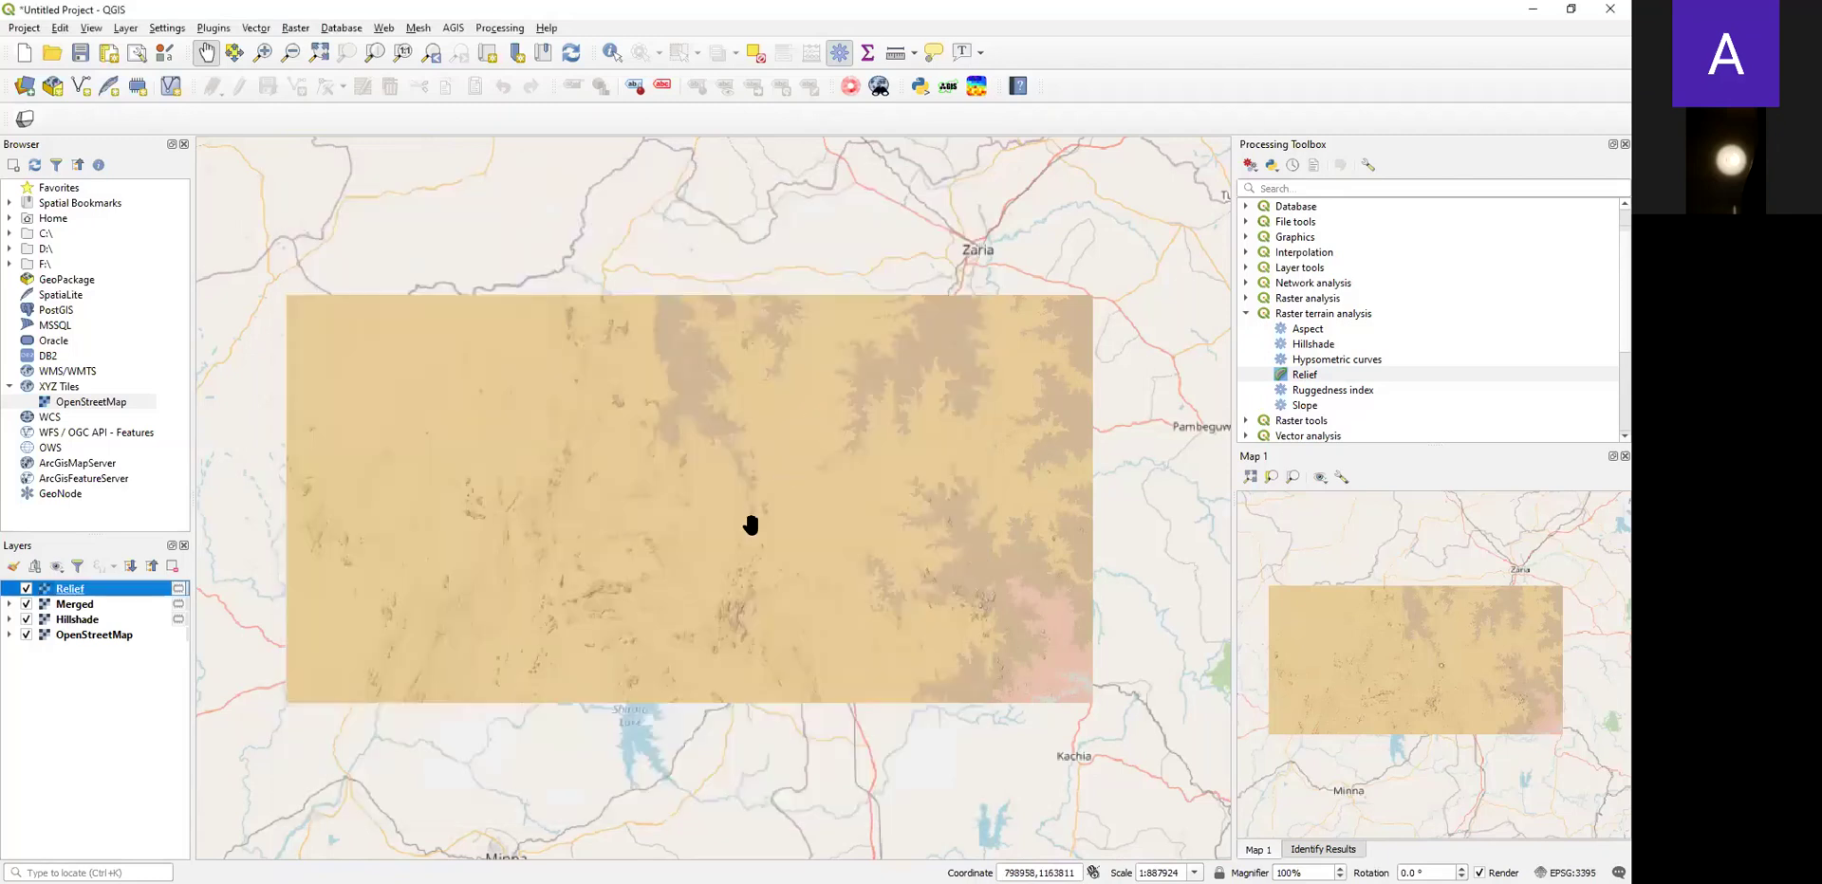